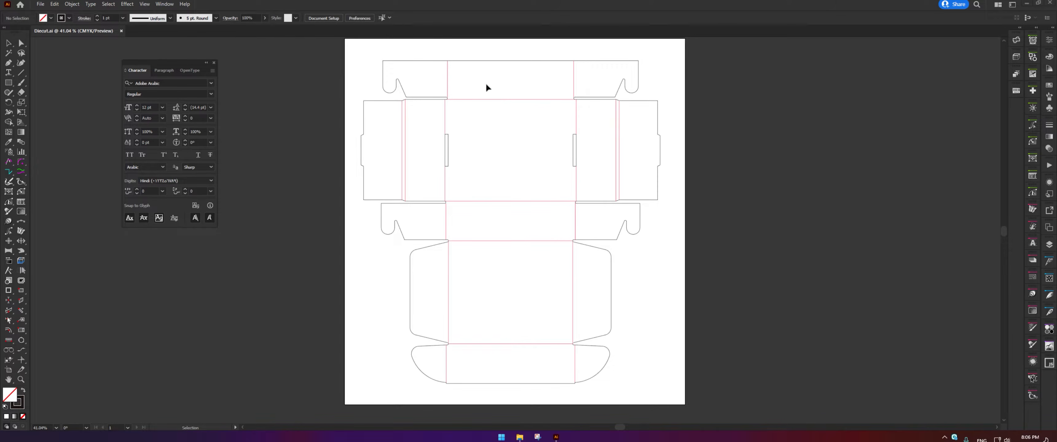
Step: Show the Fold window from Esko's Studio Toolkit for Boxes
click(164, 5)
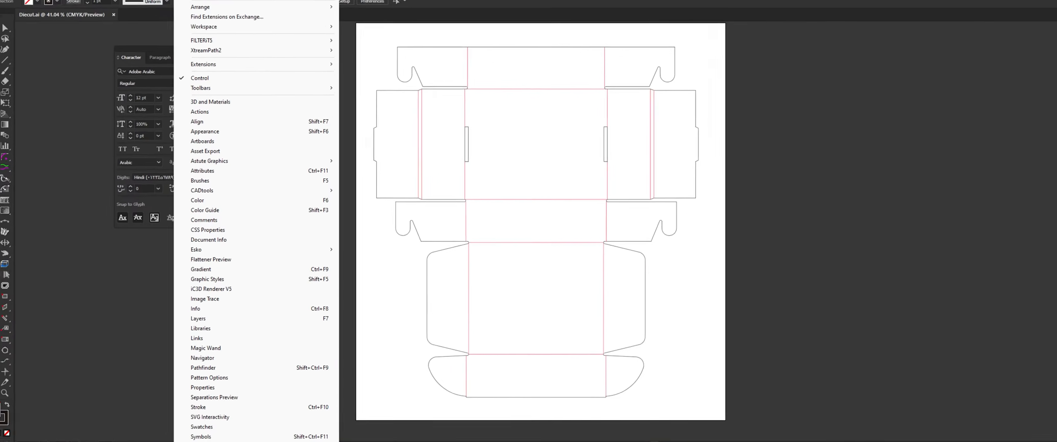
mouse_move(242, 252)
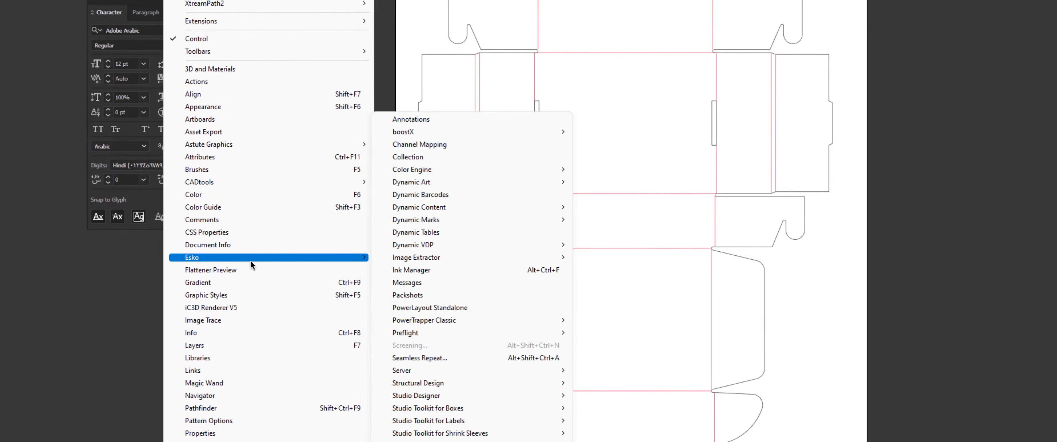
mouse_move(384, 250)
mouse_move(469, 405)
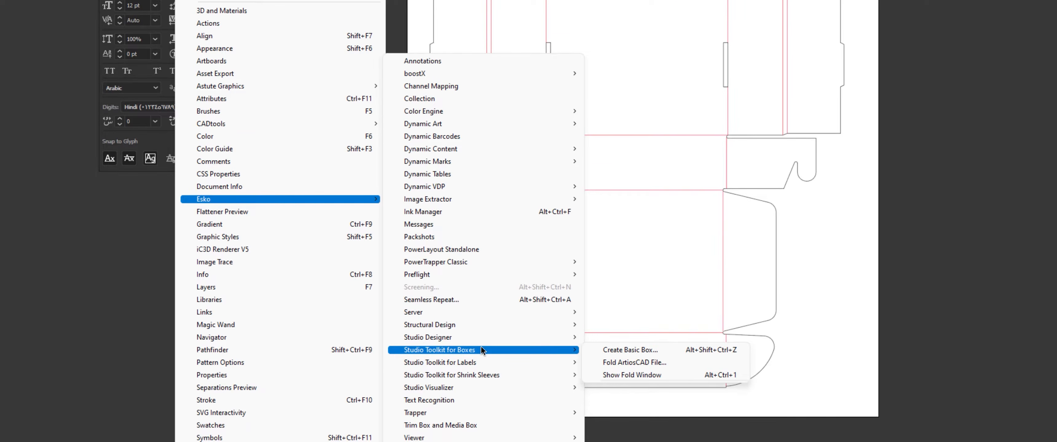
mouse_move(552, 363)
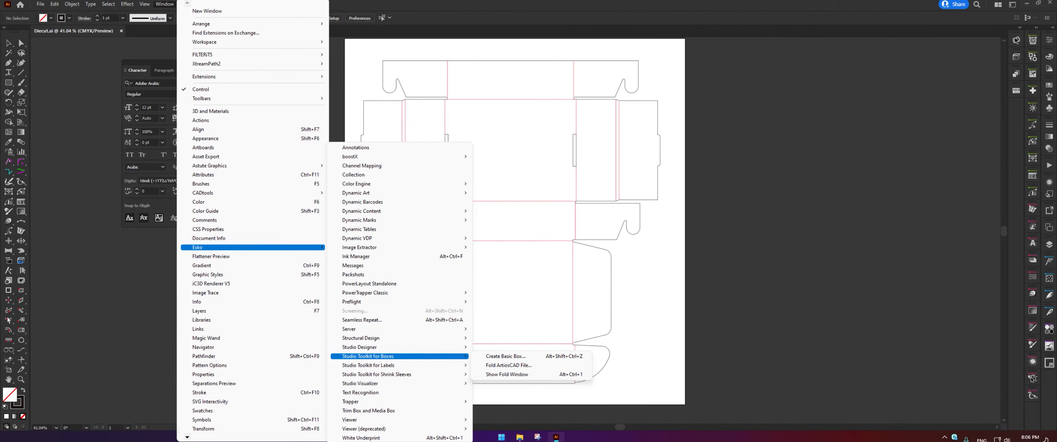
key(alt+ctrl+1)
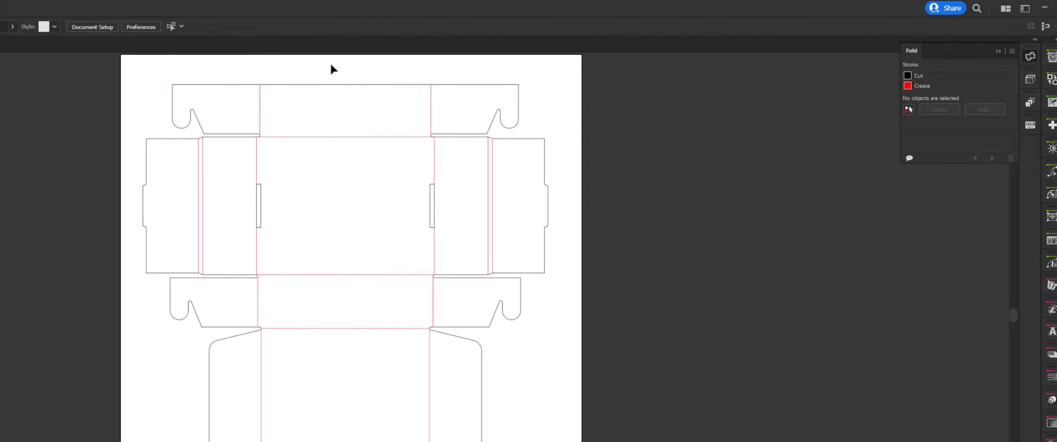
Step: Select all black cut lines by matching the stroke color of the dieline's top edge, for the Cut stroke
click(201, 84)
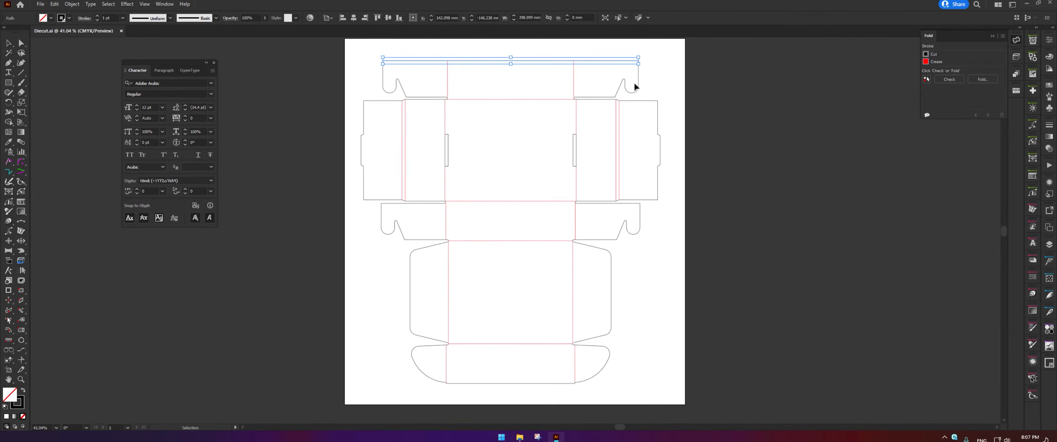
click(109, 3)
mouse_move(130, 106)
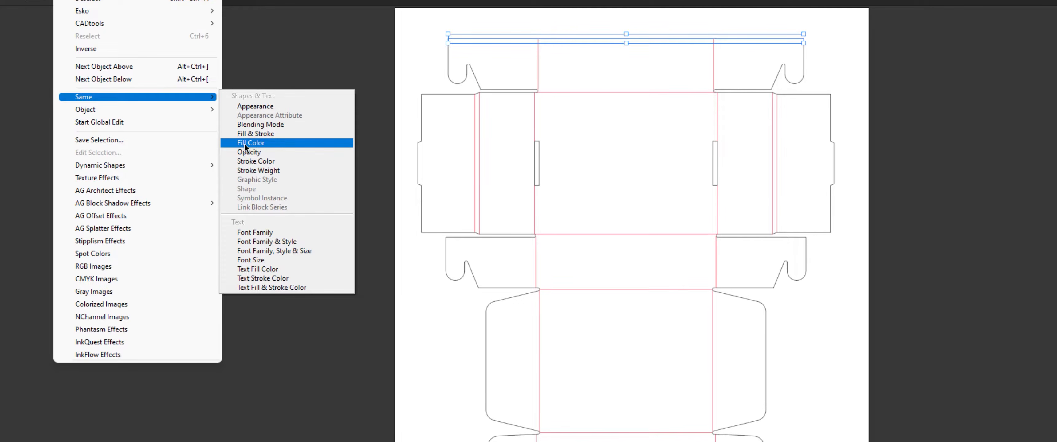
click(256, 161)
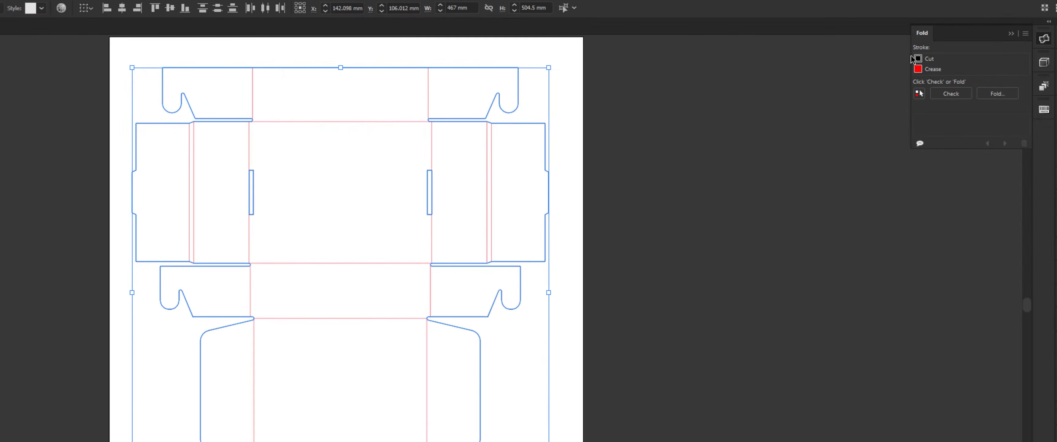
click(325, 115)
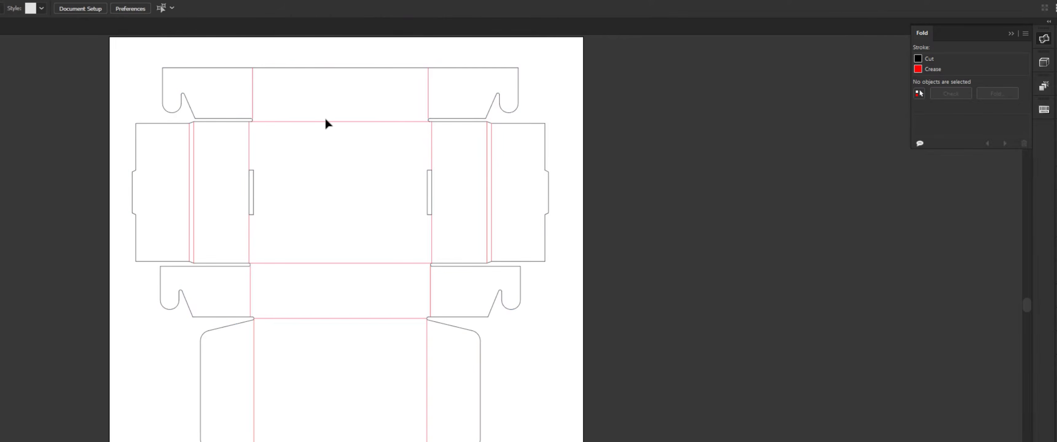
Step: Select all red crease lines by matching the stroke color of the fold line above the large slotted panel
click(318, 120)
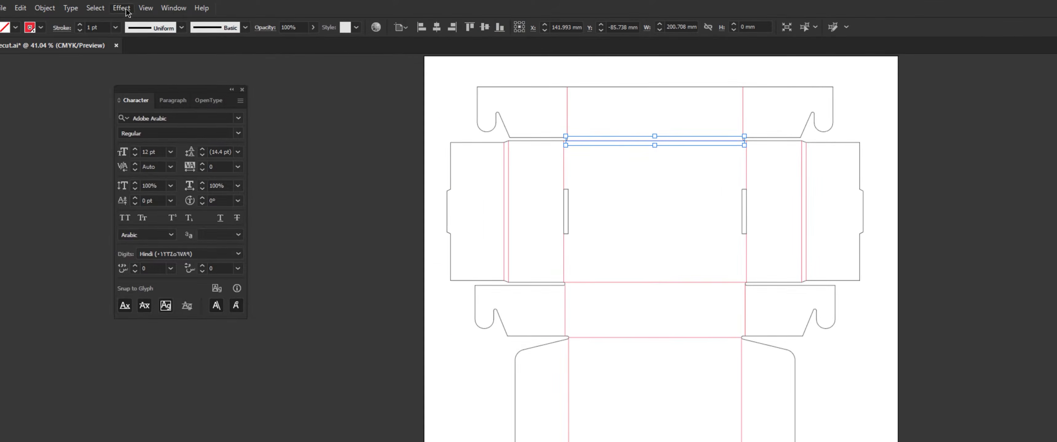
click(121, 7)
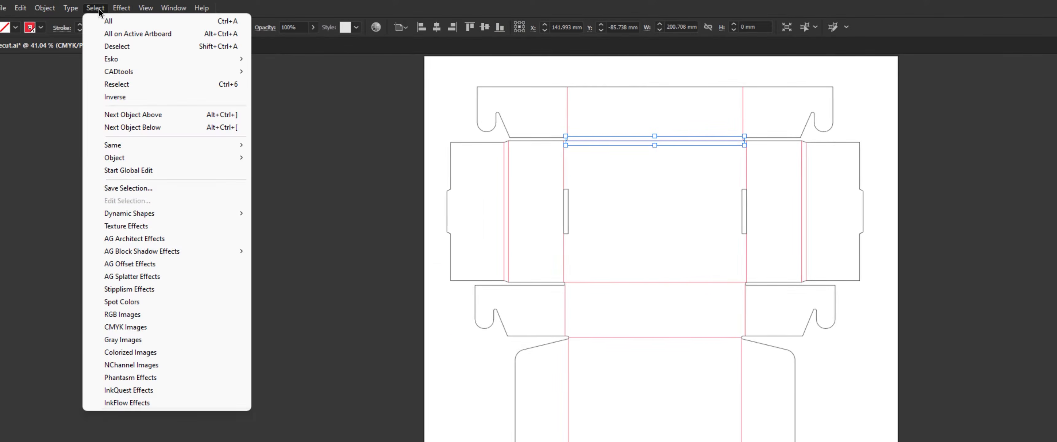
mouse_move(119, 146)
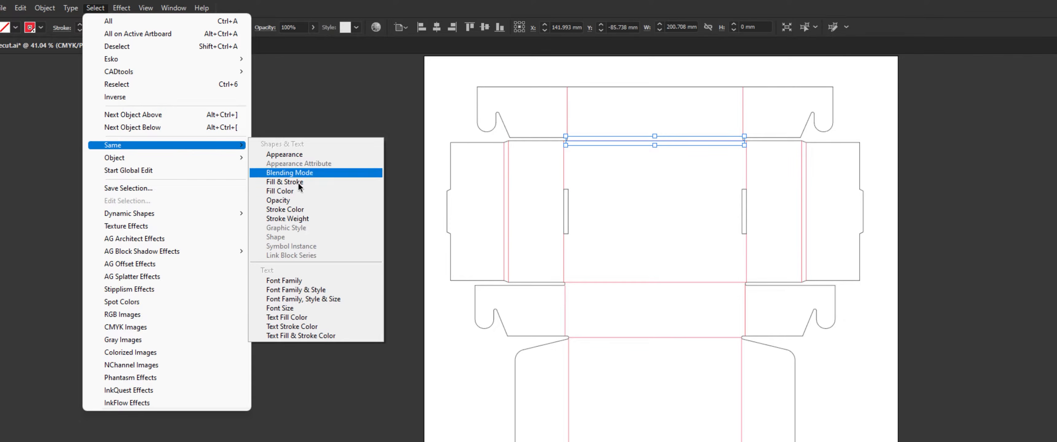
click(295, 213)
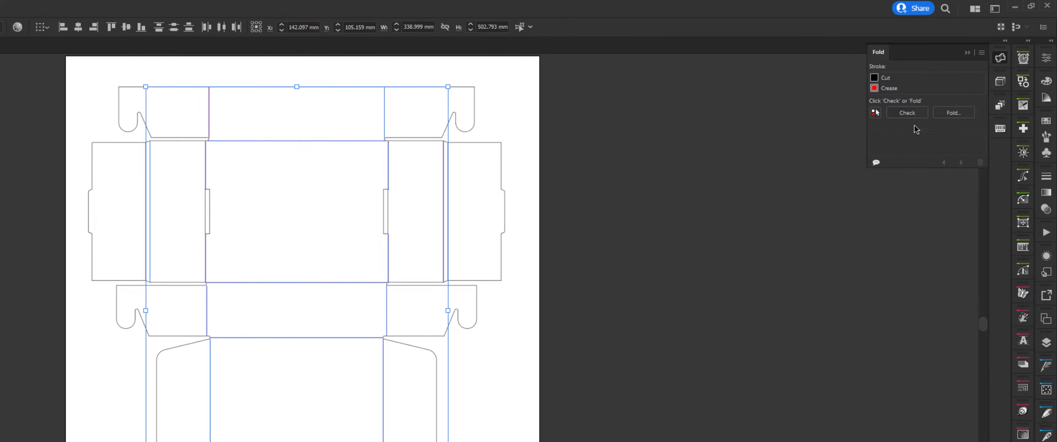
Step: Select and check all cut and crease lines, and start folding them with the large slotted panel as the base panel
click(875, 115)
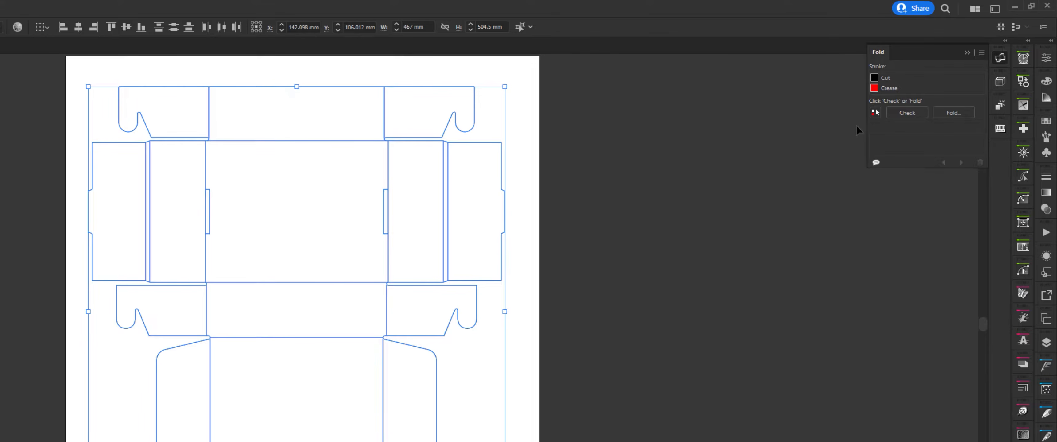
click(901, 113)
click(958, 113)
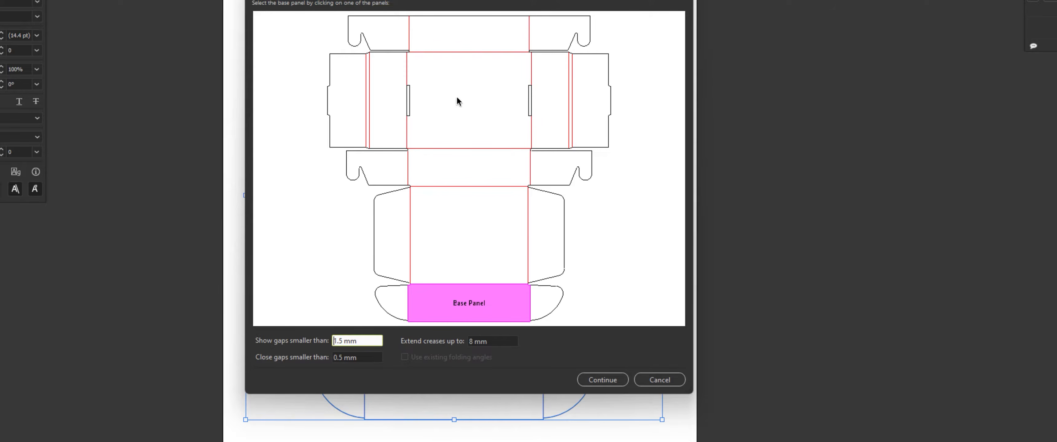
click(469, 79)
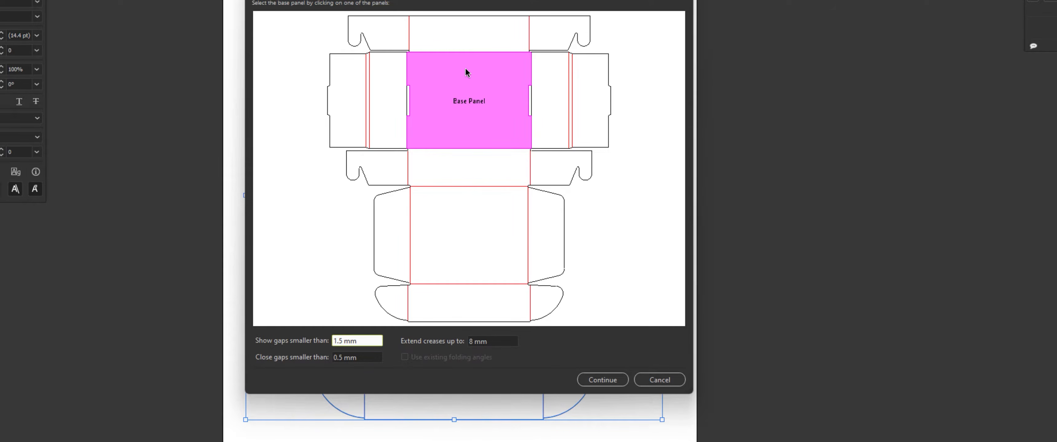
click(606, 380)
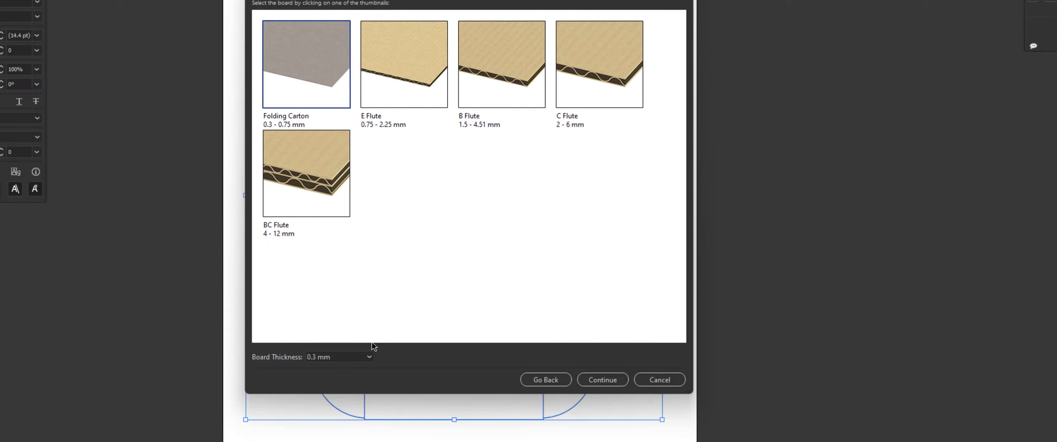
Step: Set the Folding Carton board thickness to 0.35 mm and inspect the flat box in the 3D fold preview
click(363, 357)
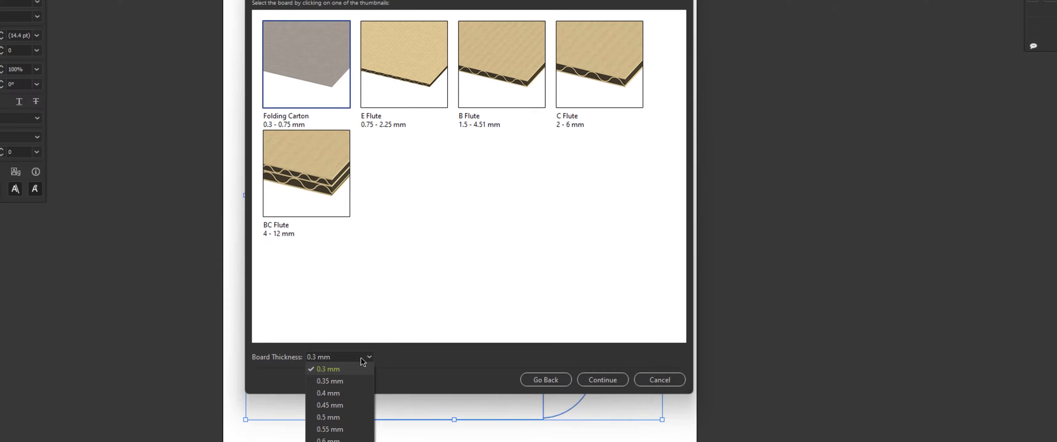
click(340, 383)
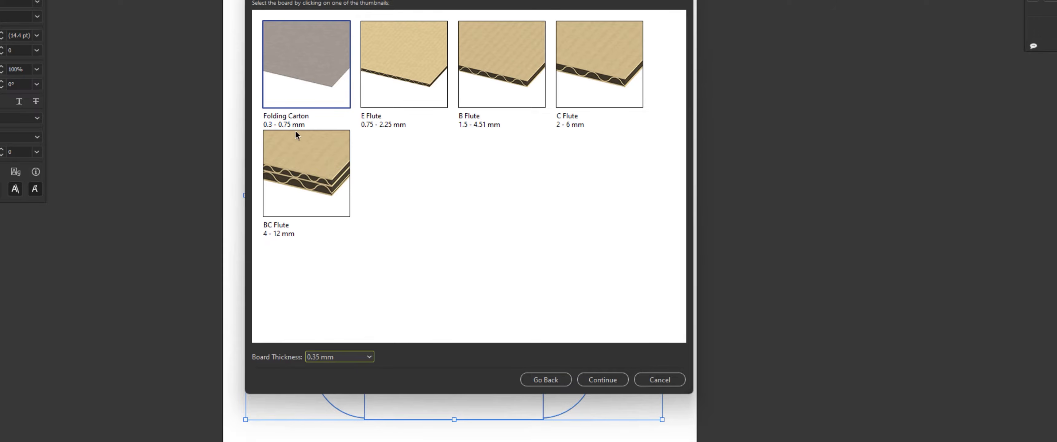
click(598, 382)
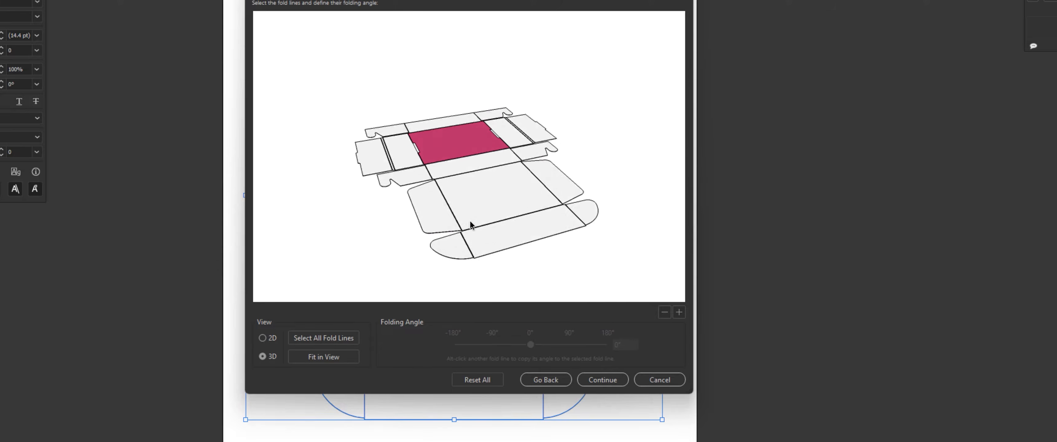
drag(474, 147, 324, 200)
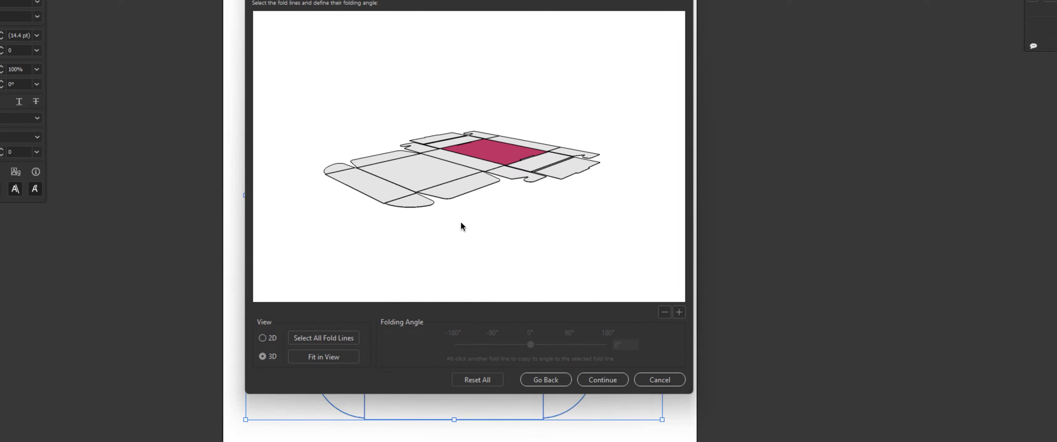
scroll(460, 227, up, 5)
drag(464, 247, 502, 374)
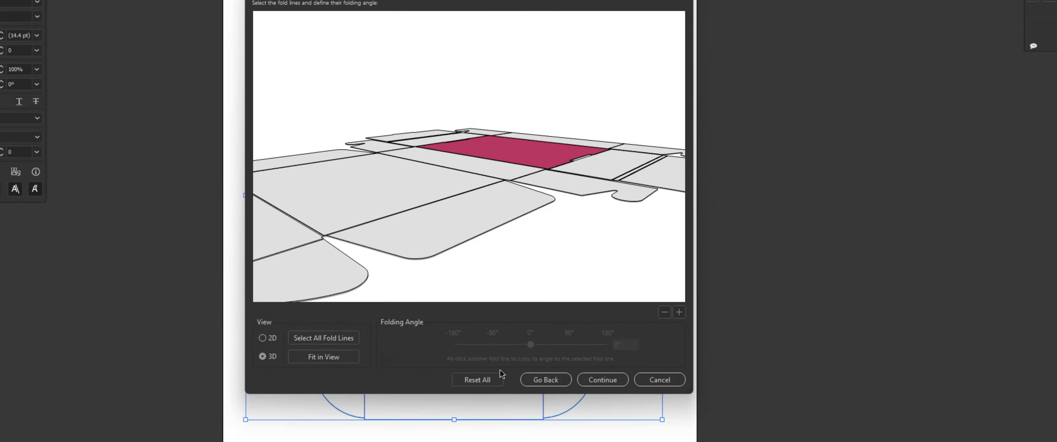
click(545, 380)
Step: Set the Folding Carton board thickness to 0.45 mm and continue to the fold angle setup
click(324, 357)
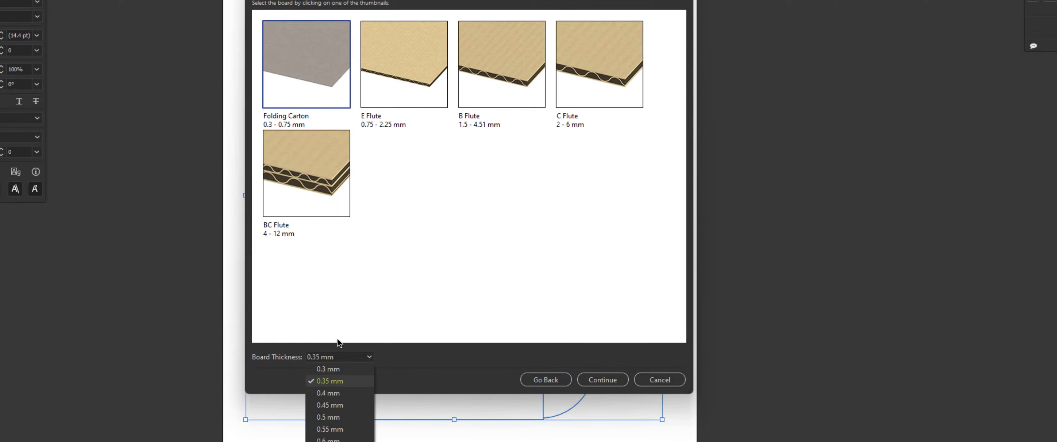
click(332, 406)
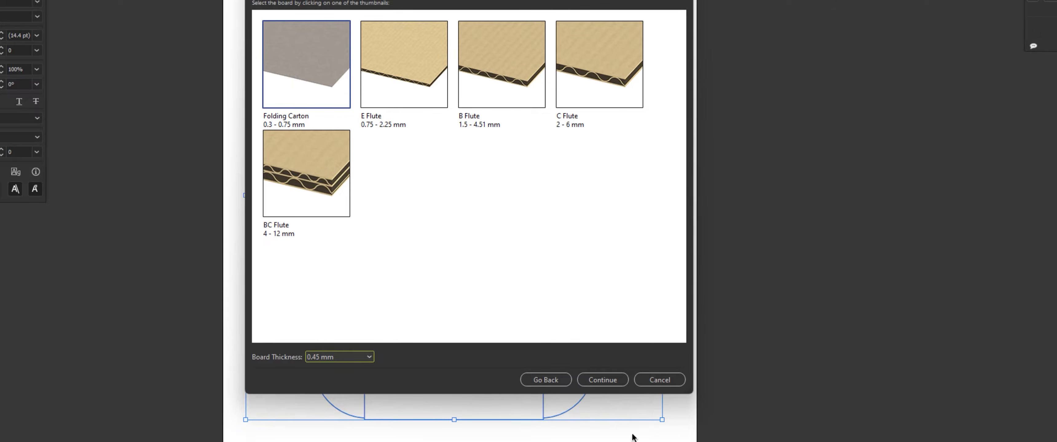
click(602, 380)
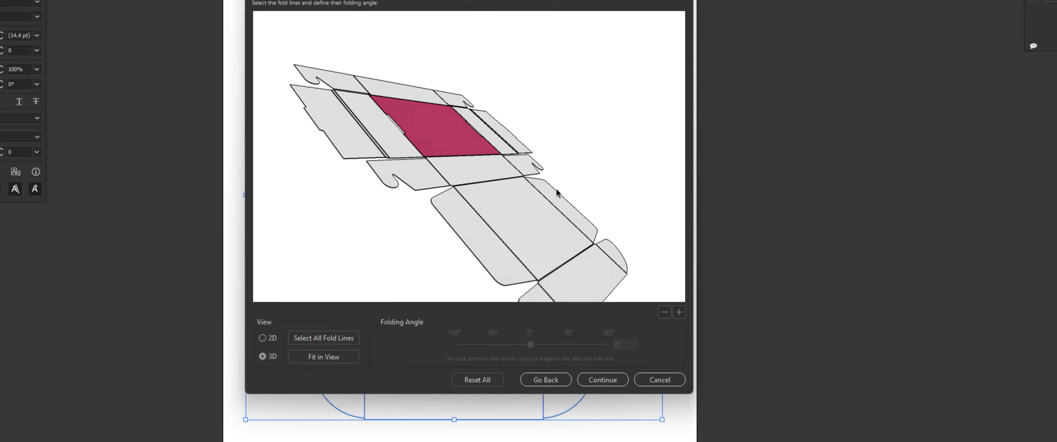
Step: Set the folding angle of all fold lines to 90°
drag(500, 218, 504, 194)
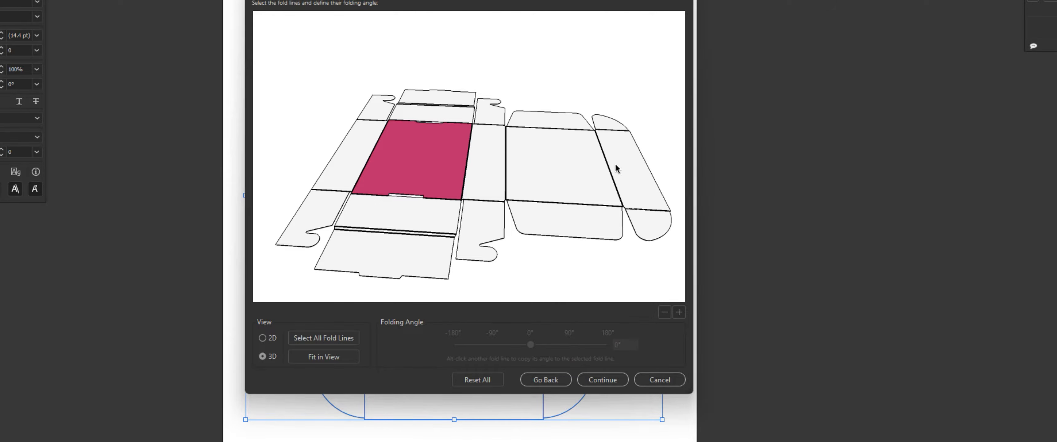
click(343, 340)
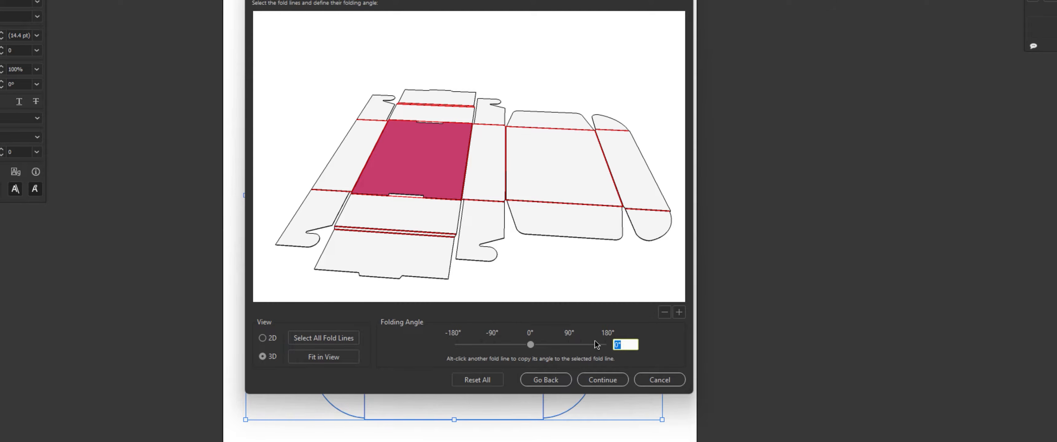
text(90)
key(Return)
drag(580, 56, 531, 177)
click(594, 260)
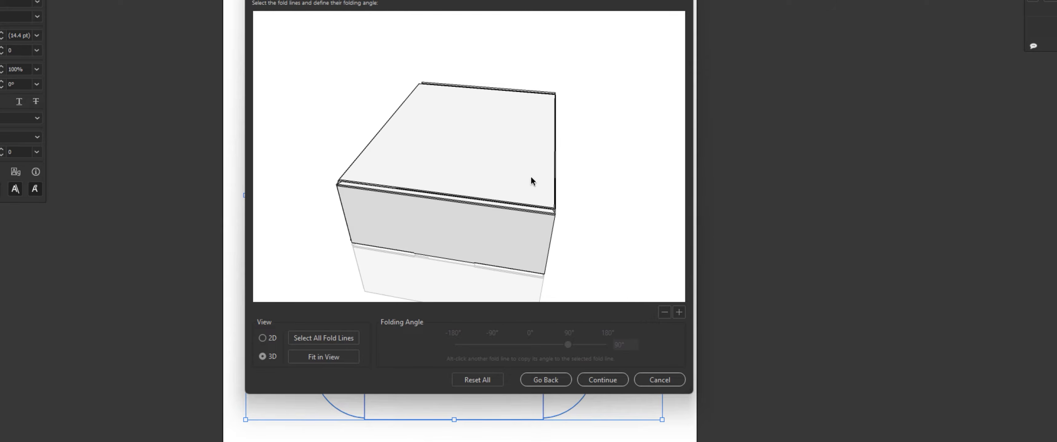
Step: Try opening the lid by reducing its rear hinge fold angle to about 0°, and restore that angle to 90°
click(555, 158)
drag(569, 347, 516, 324)
drag(525, 287, 634, 392)
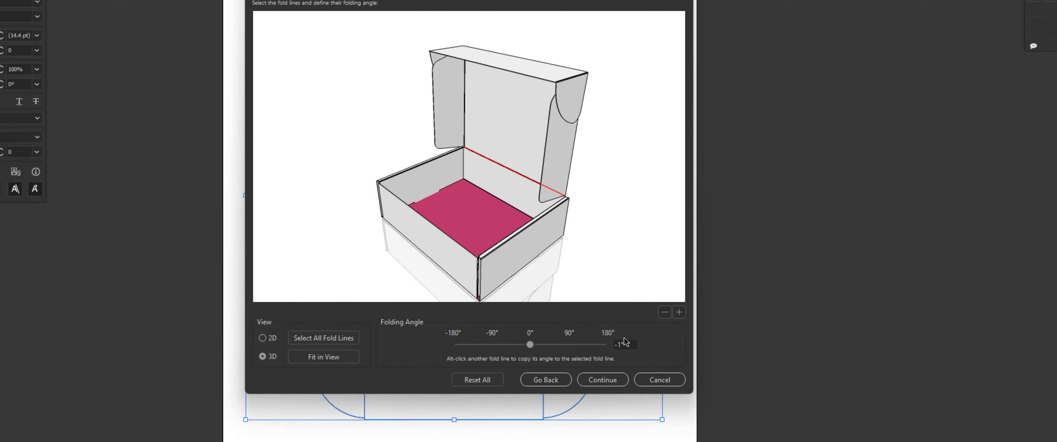
double_click(620, 345)
text(90)
key(Return)
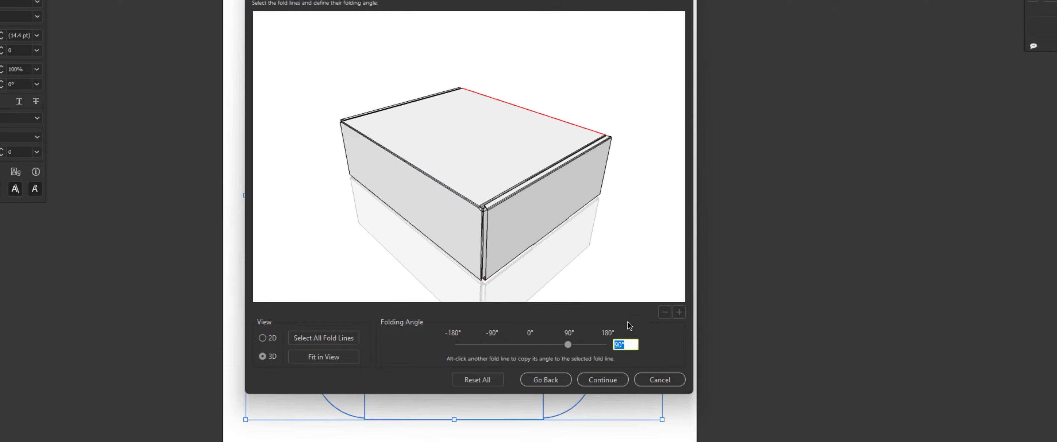
click(608, 208)
drag(608, 208, 381, 142)
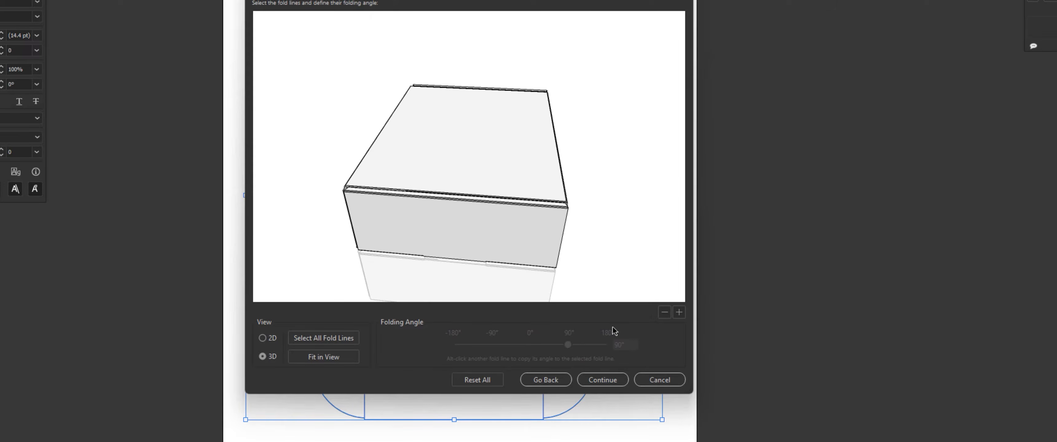
Step: Continue to the front view setup and set the front view orientation to 0°
click(602, 379)
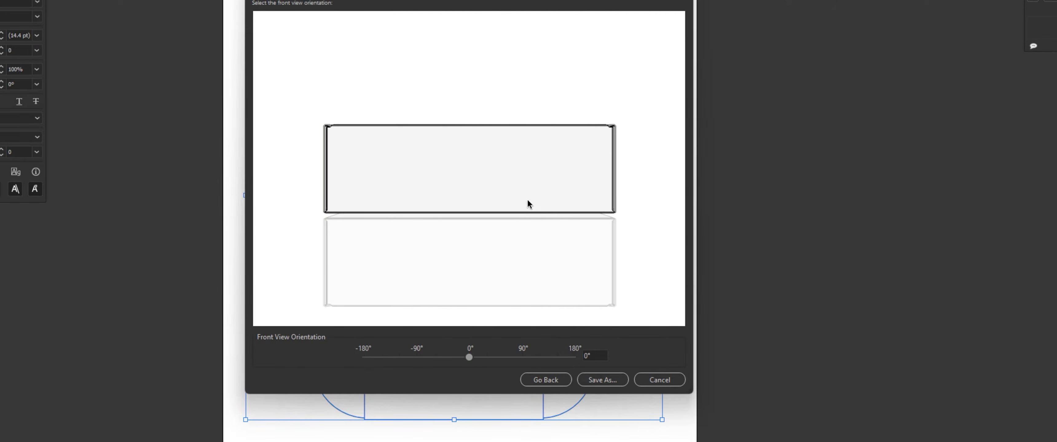
drag(576, 230, 481, 295)
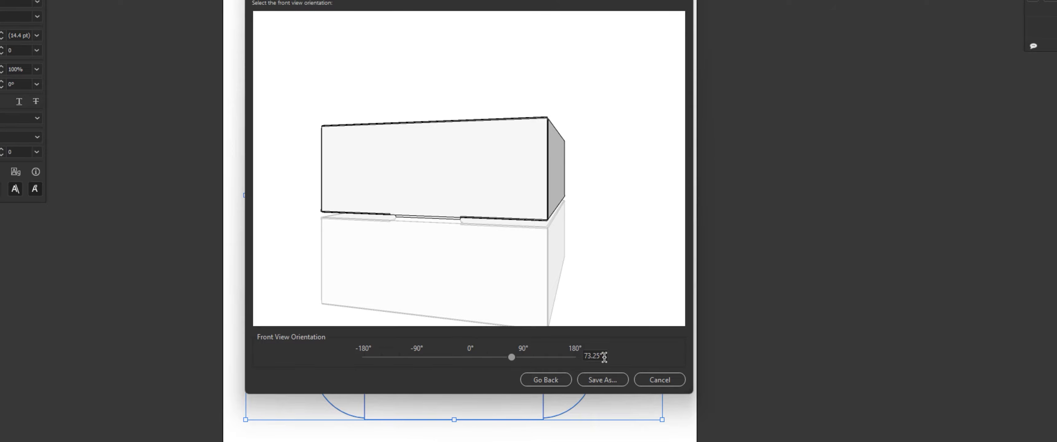
click(602, 356)
text(0)
key(Return)
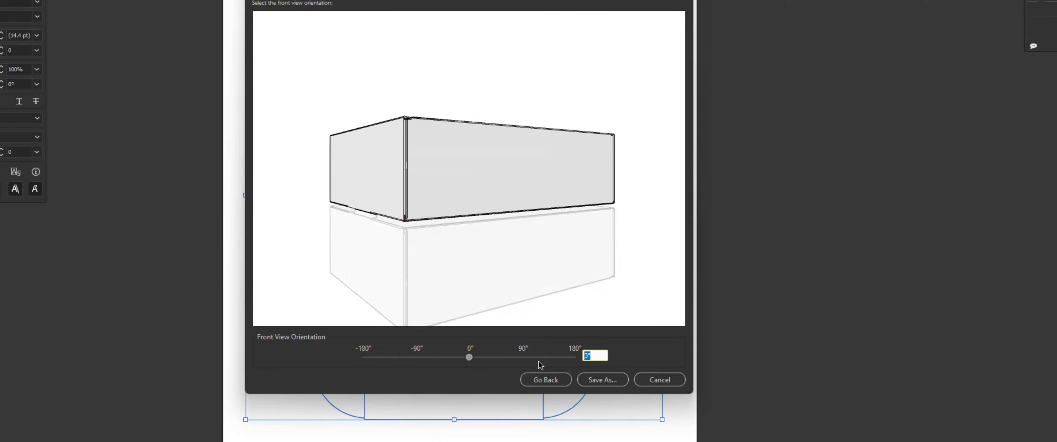
Step: Start saving the folded box and create and open a folder named Desgin inside the Desktop's Tu folder
click(606, 380)
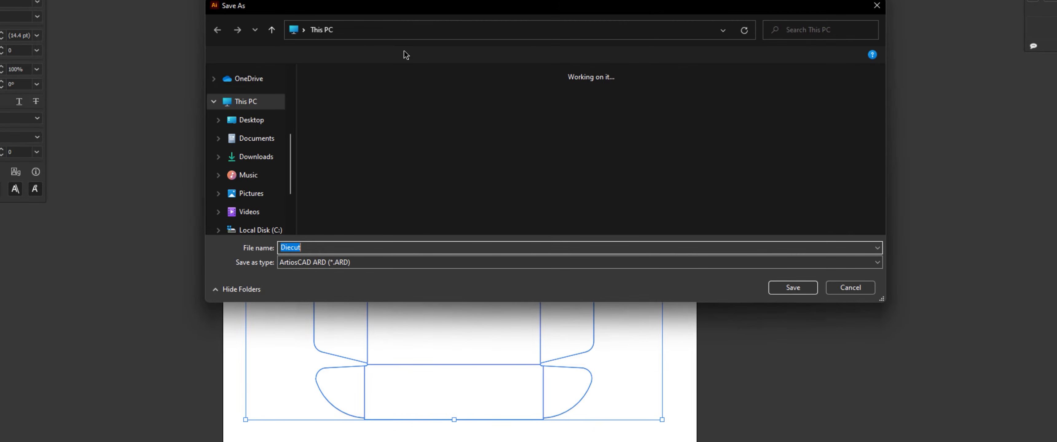
click(254, 122)
click(592, 108)
double_click(592, 107)
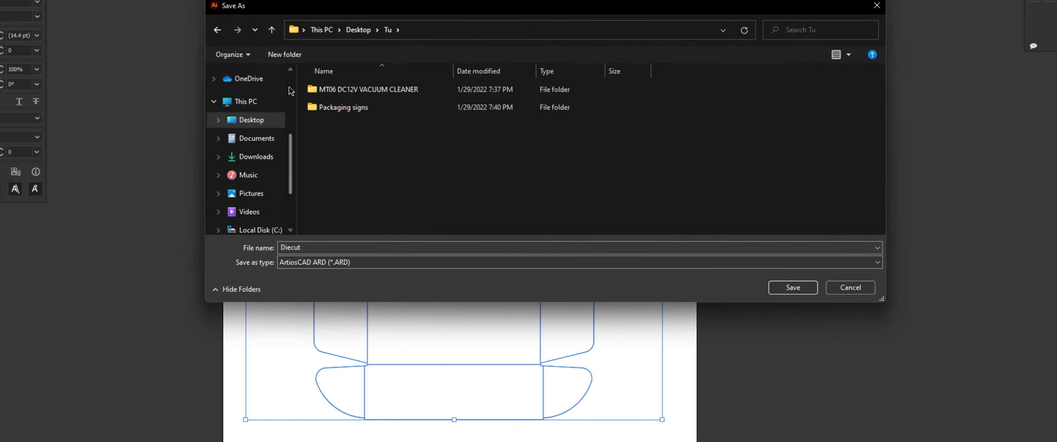
click(284, 54)
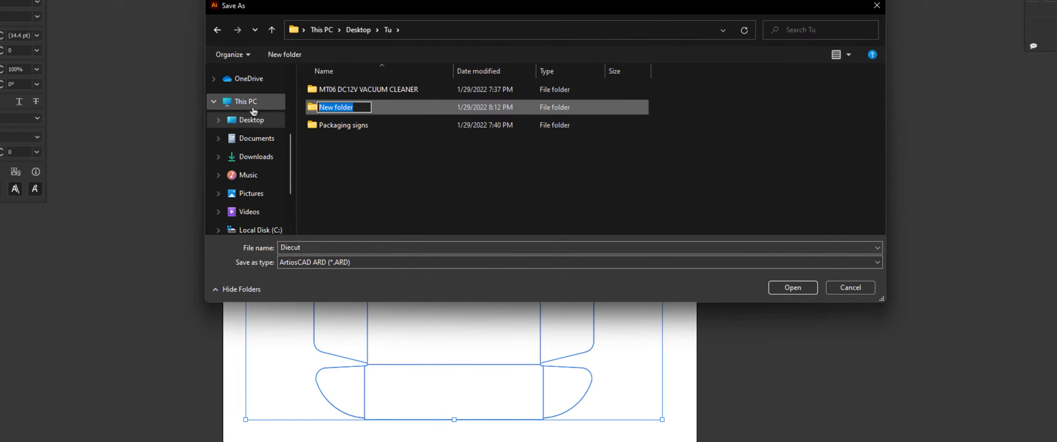
text(D)
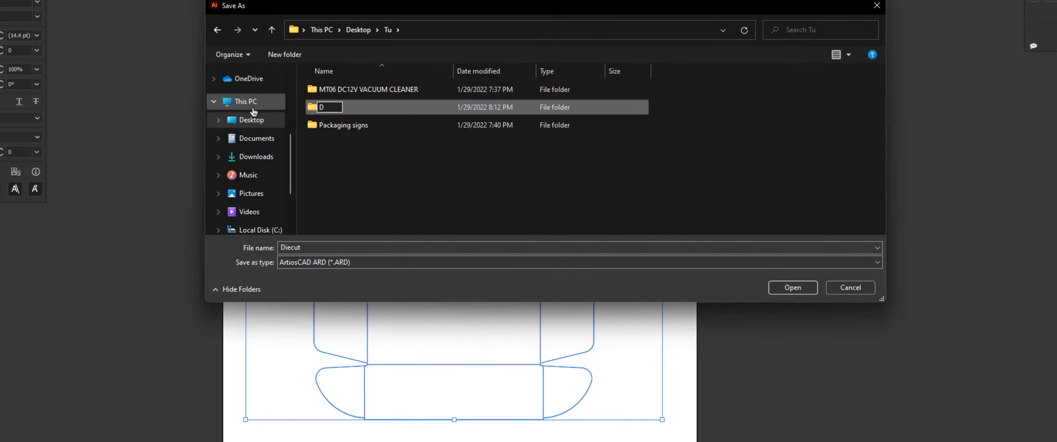
text(esgin)
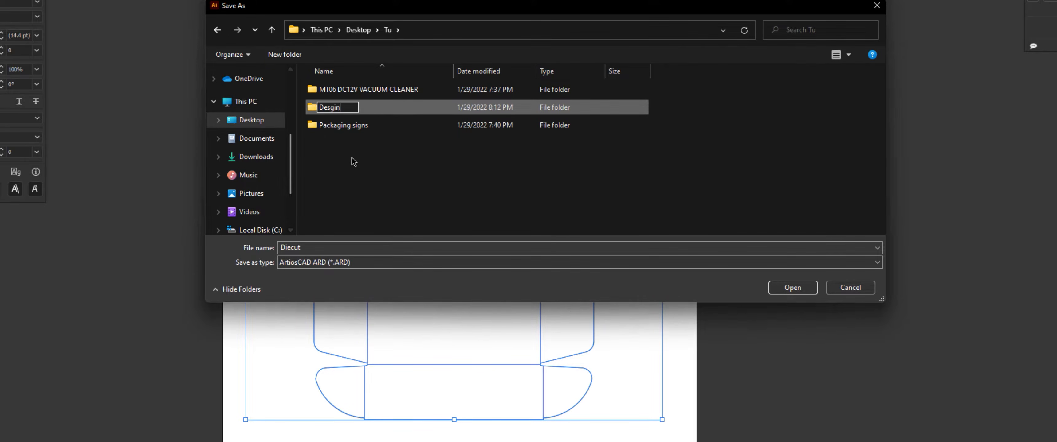
click(352, 157)
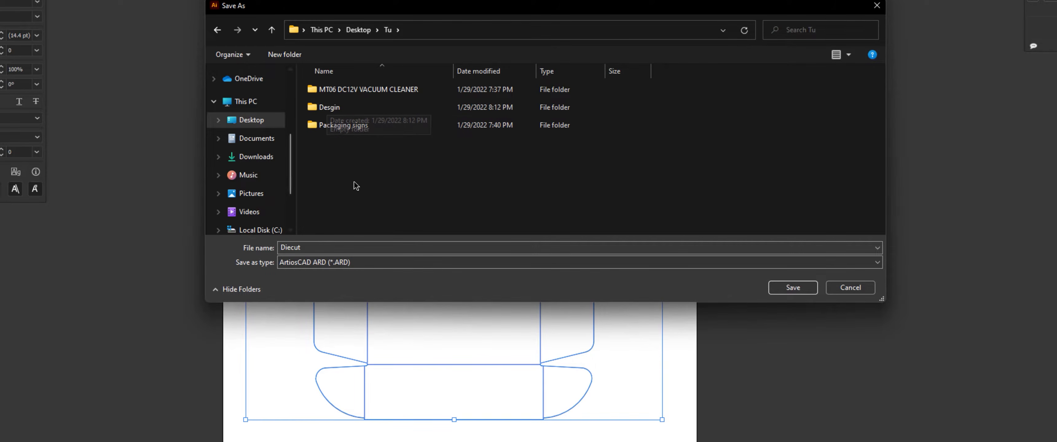
double_click(325, 103)
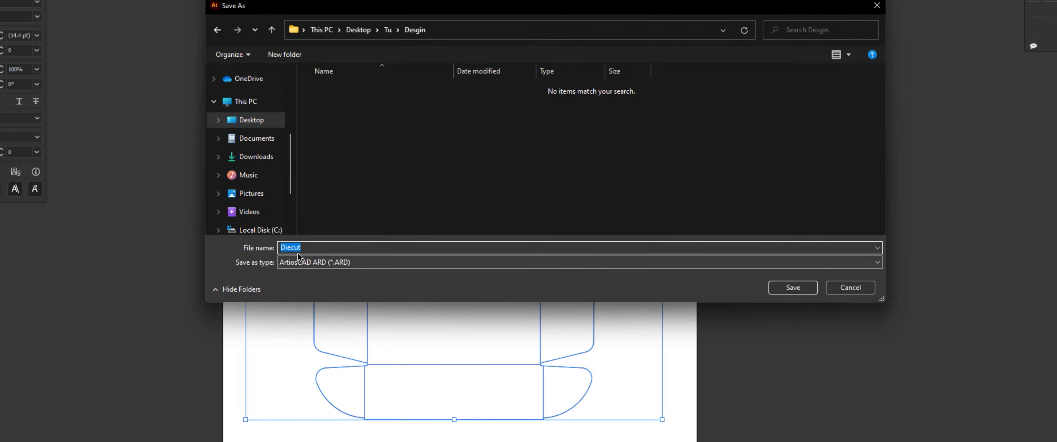
Step: Save the folded box as the ArtiosCAD ARD file 3D-Diecut in the Desgin folder
click(281, 248)
text(3)
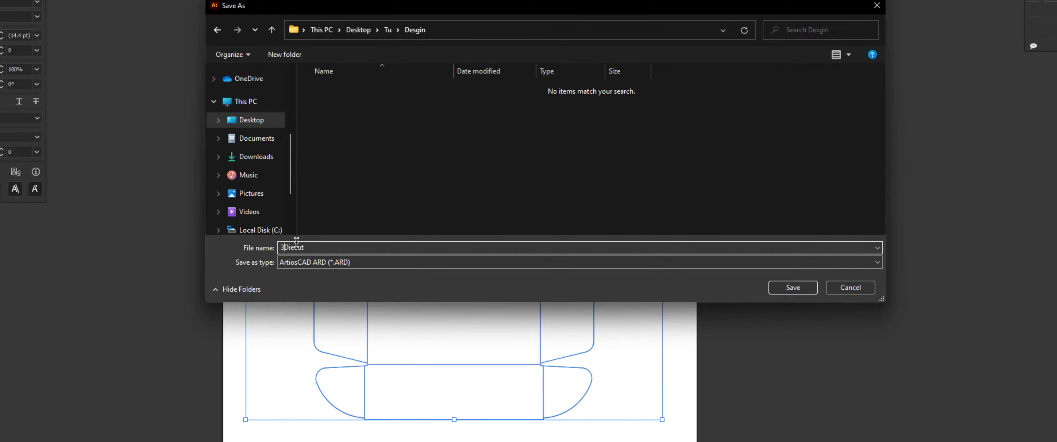
text(D-)
click(775, 289)
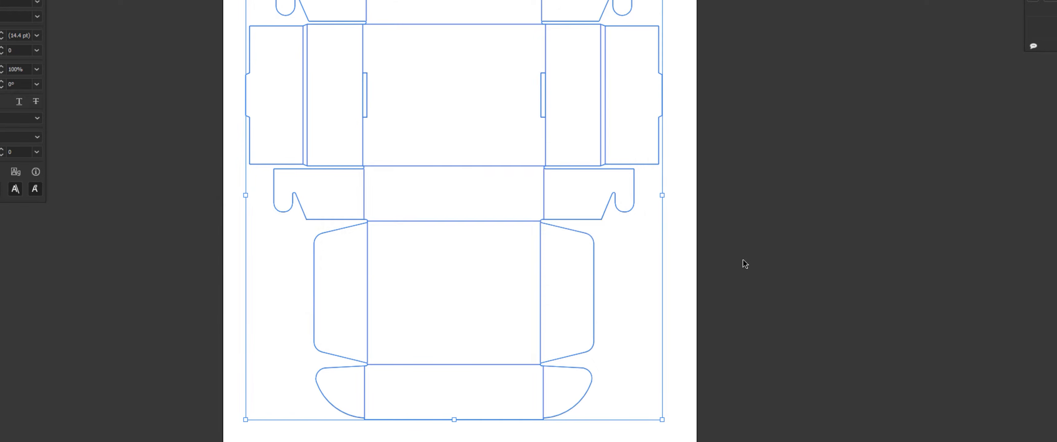
click(516, 215)
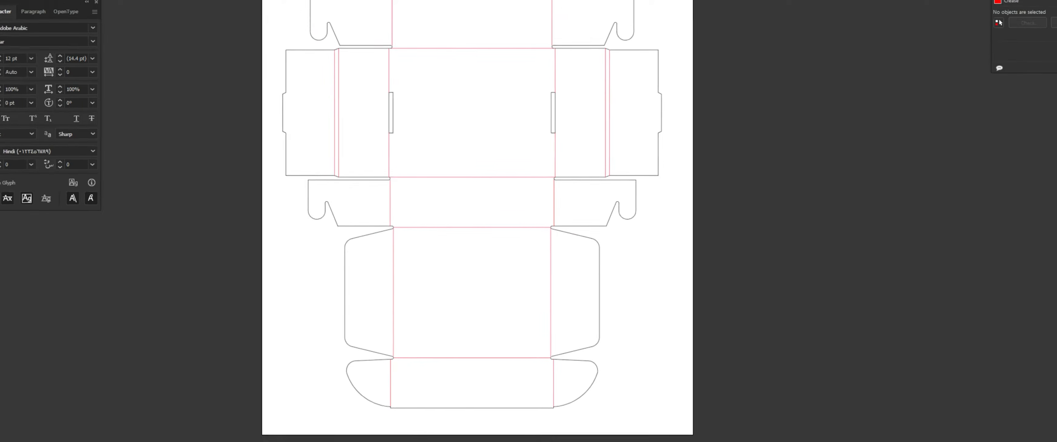
Step: Show the Studio Designer preview, rotate the folded 3D box to inspect it, and hide the preview
click(1014, 56)
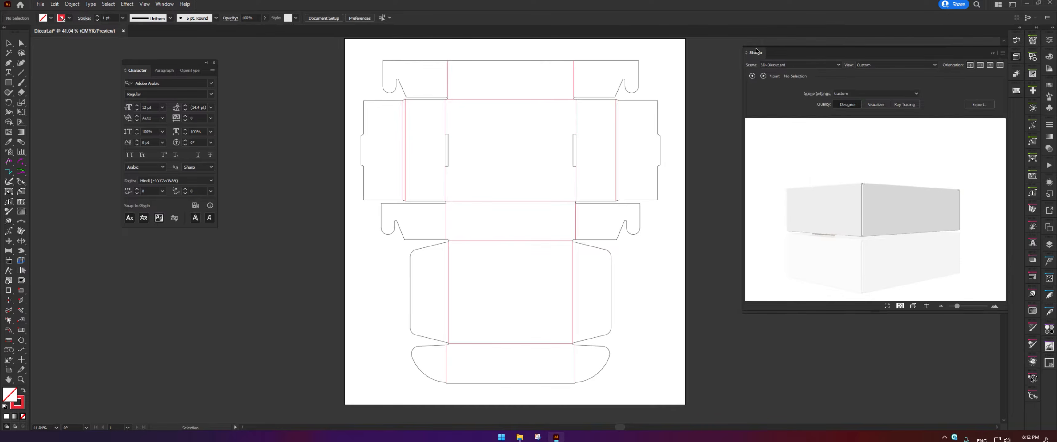
click(165, 4)
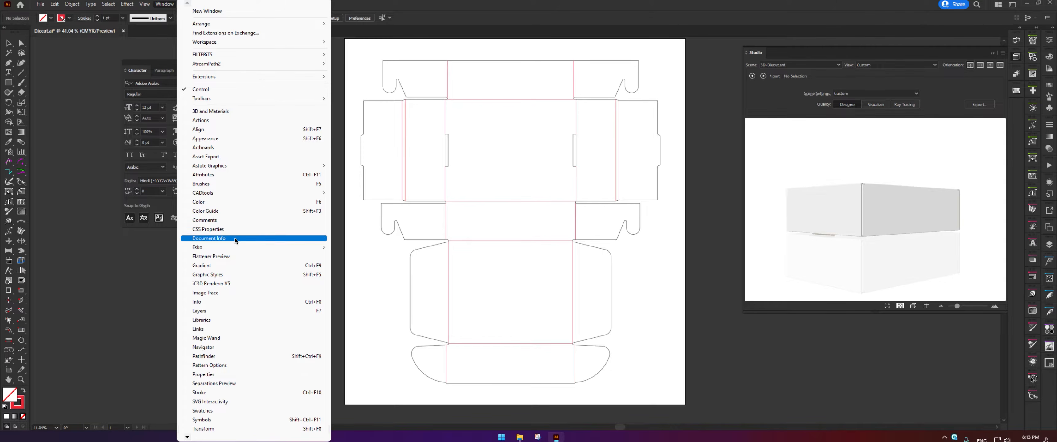
mouse_move(224, 248)
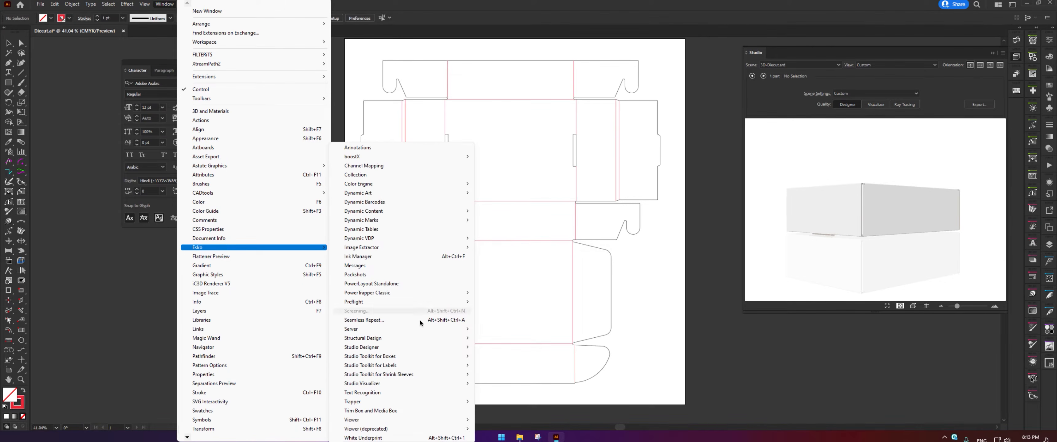
mouse_move(378, 348)
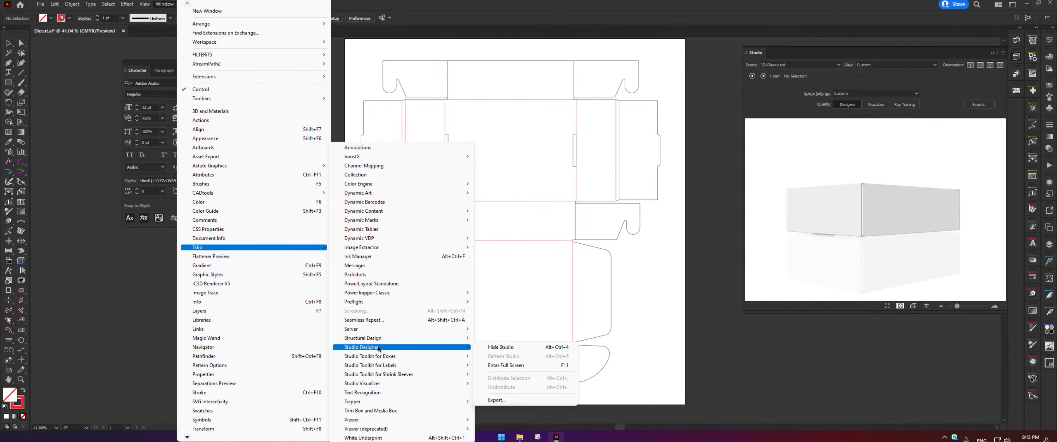
click(505, 348)
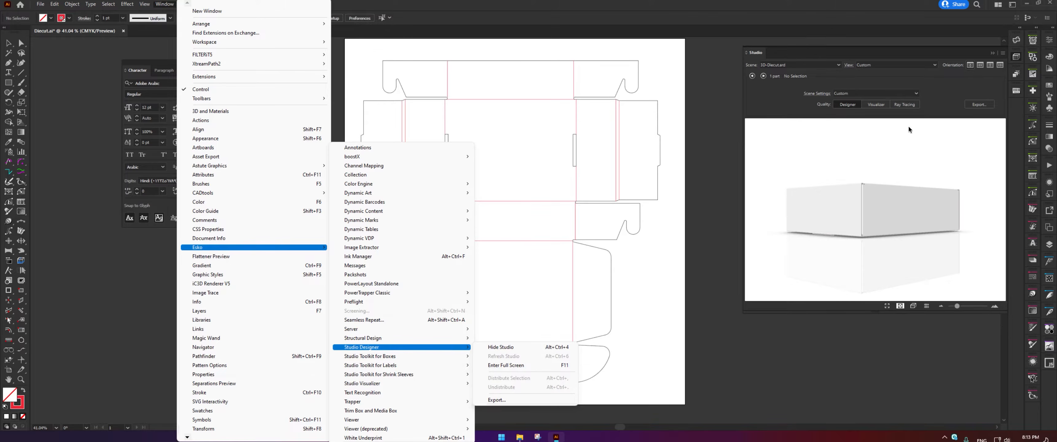
drag(870, 207, 833, 215)
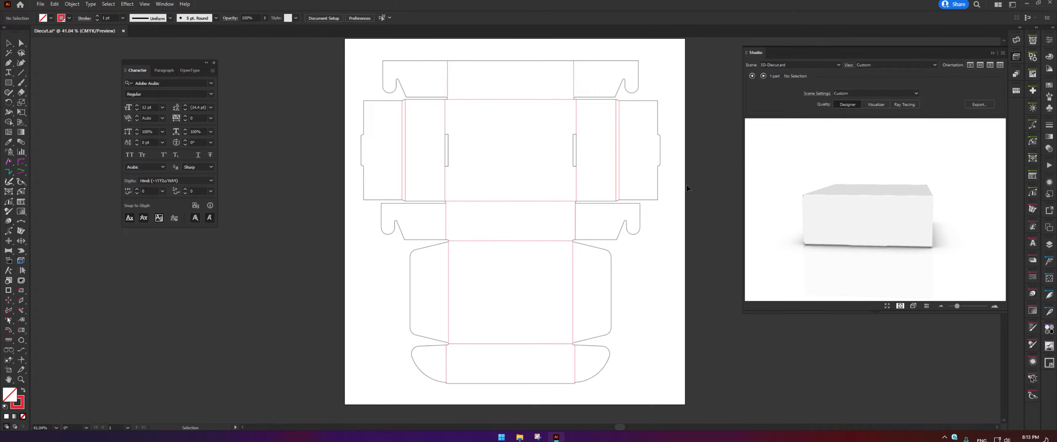
click(992, 53)
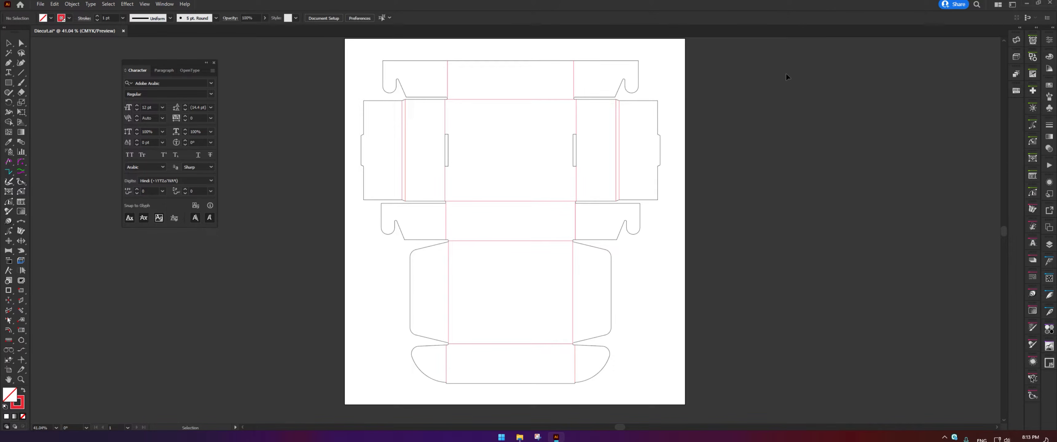
click(1016, 57)
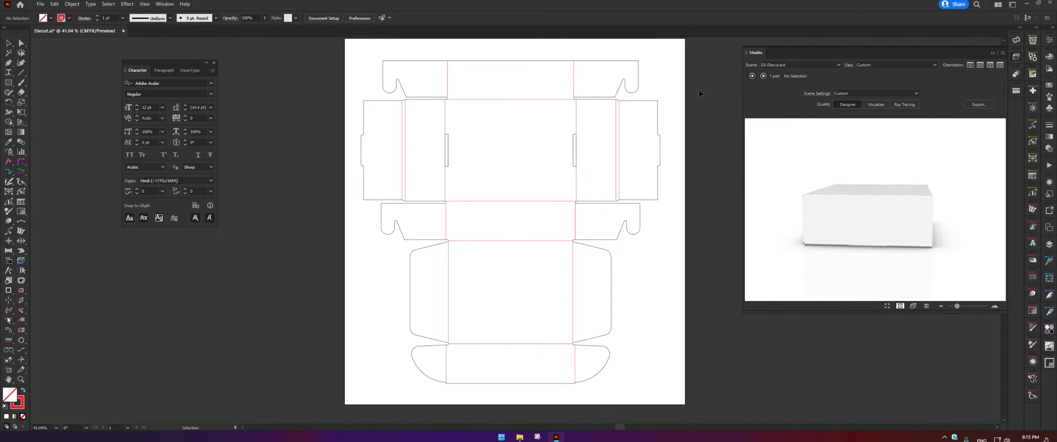
click(992, 52)
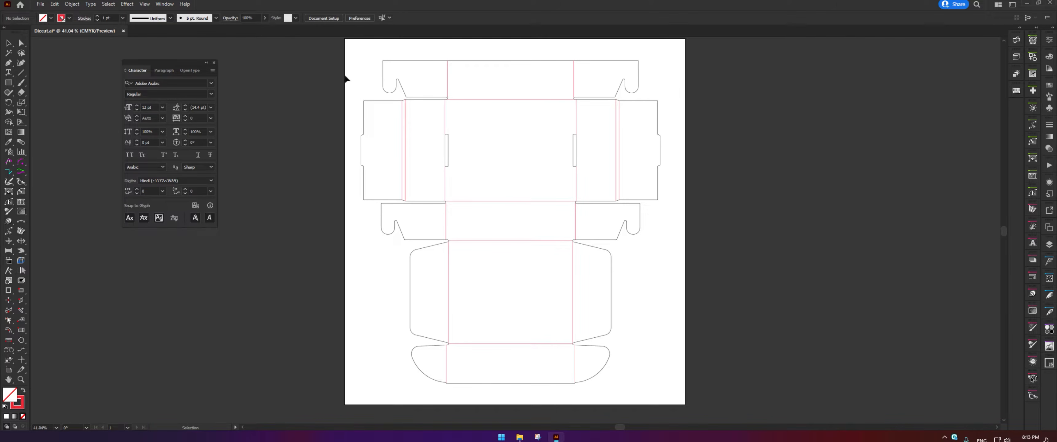
Step: Save the dieline document as an Illustrator file named Design in the Desgin folder, using Illustrator 2020 compatibility
click(40, 4)
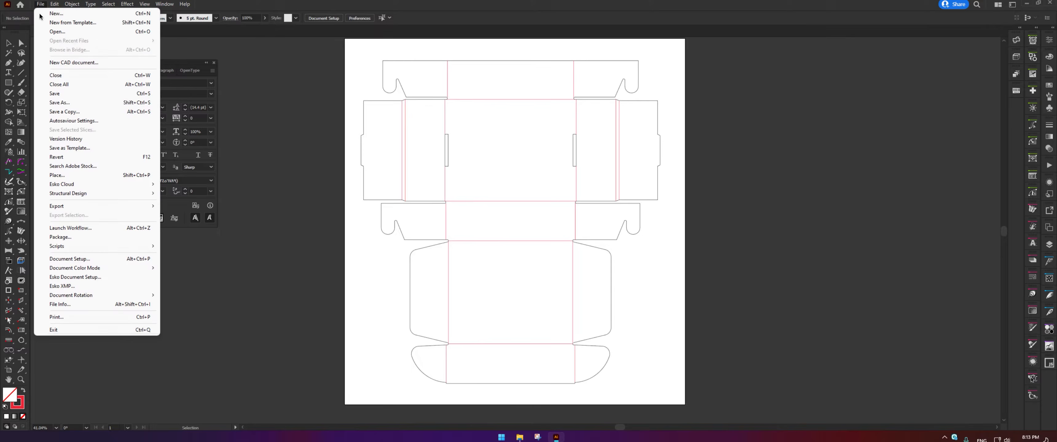
click(57, 104)
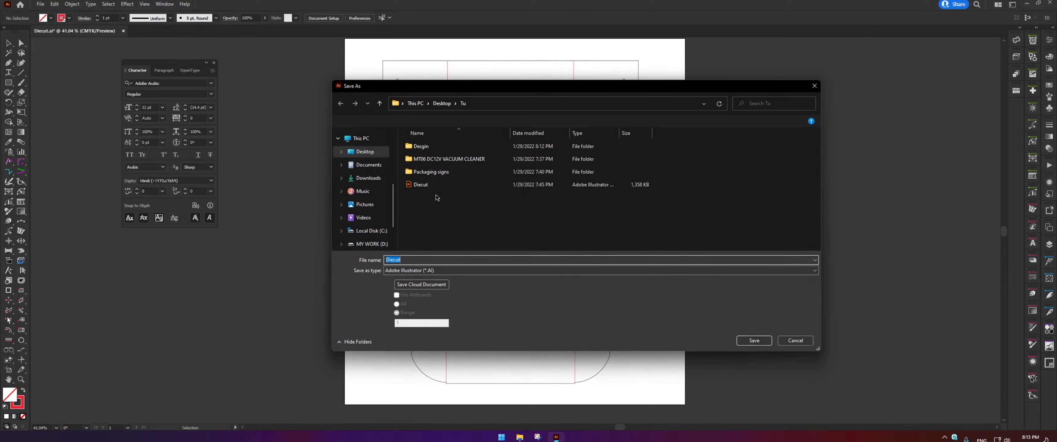
double_click(422, 147)
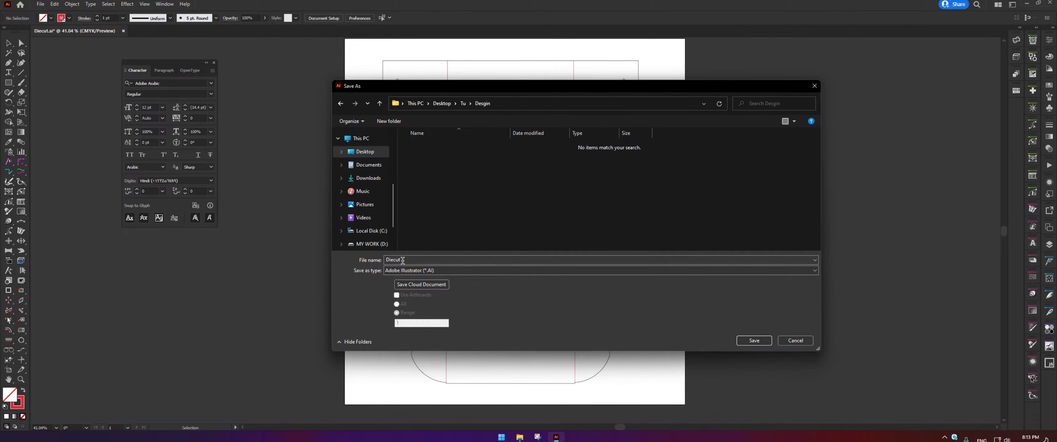
text(Design)
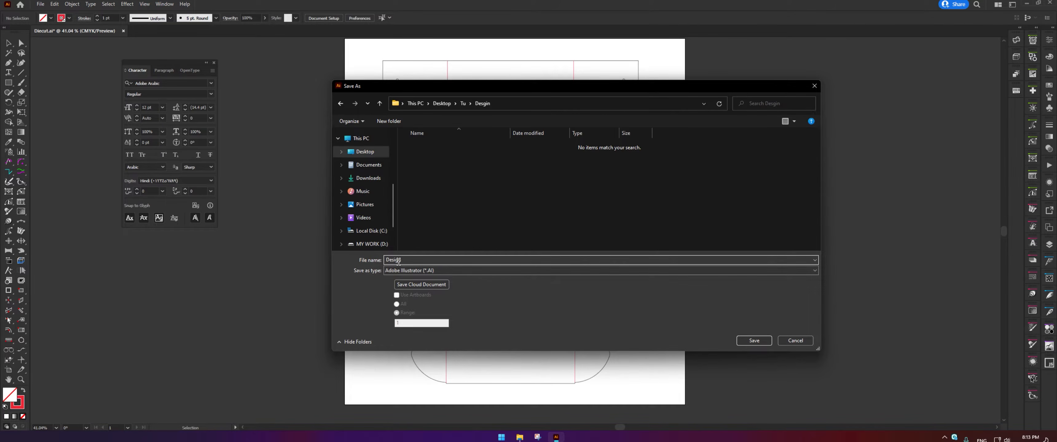
click(754, 341)
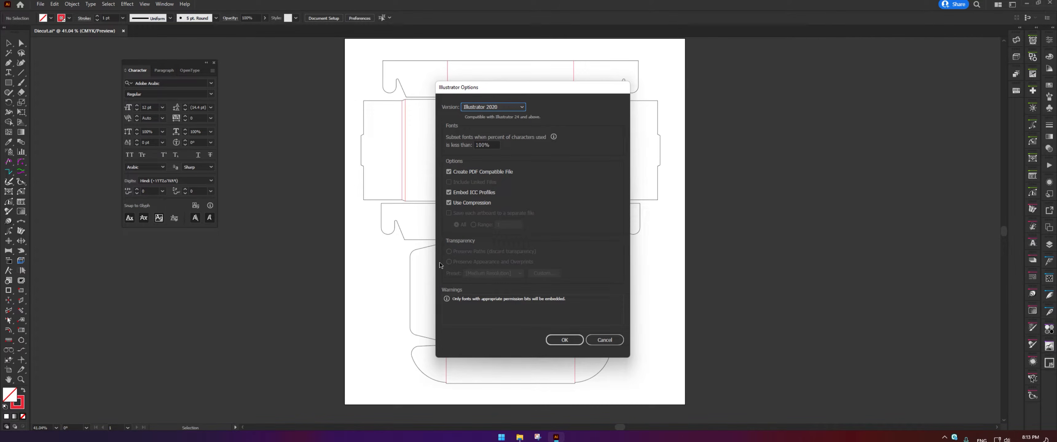
click(565, 340)
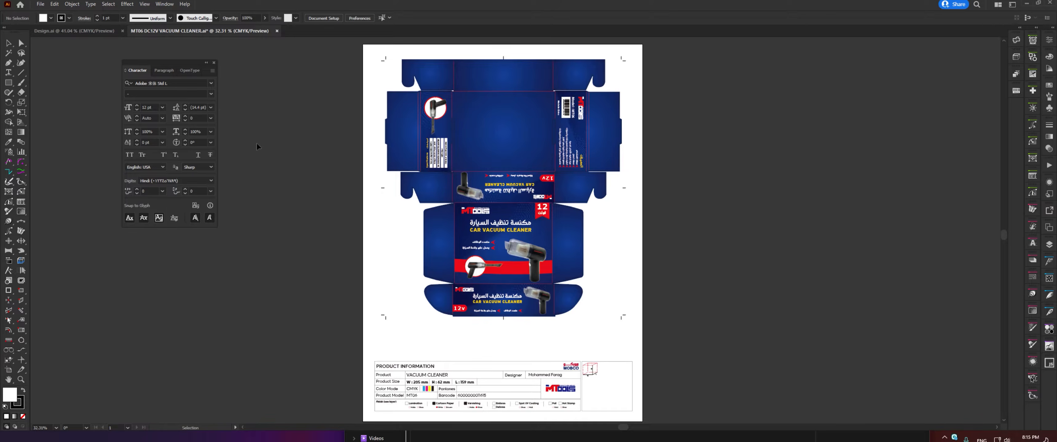
Step: In Design.ai, delete the empty Layer 1 and add a new layer placed below the 3D-Diecut.ard layer
click(106, 31)
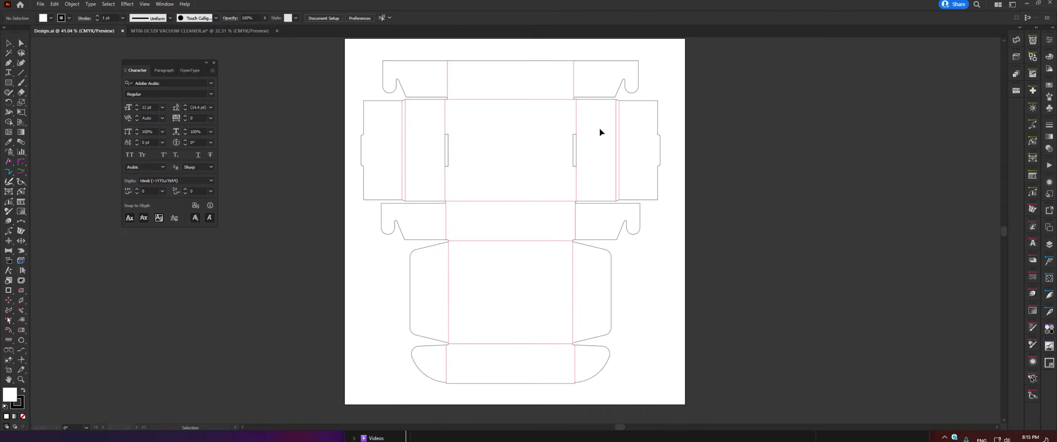
click(1049, 246)
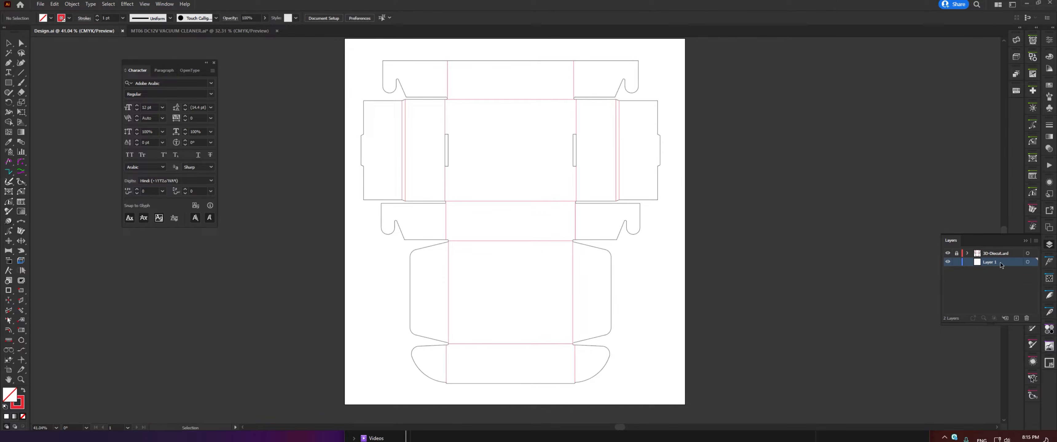
click(1026, 319)
click(1016, 318)
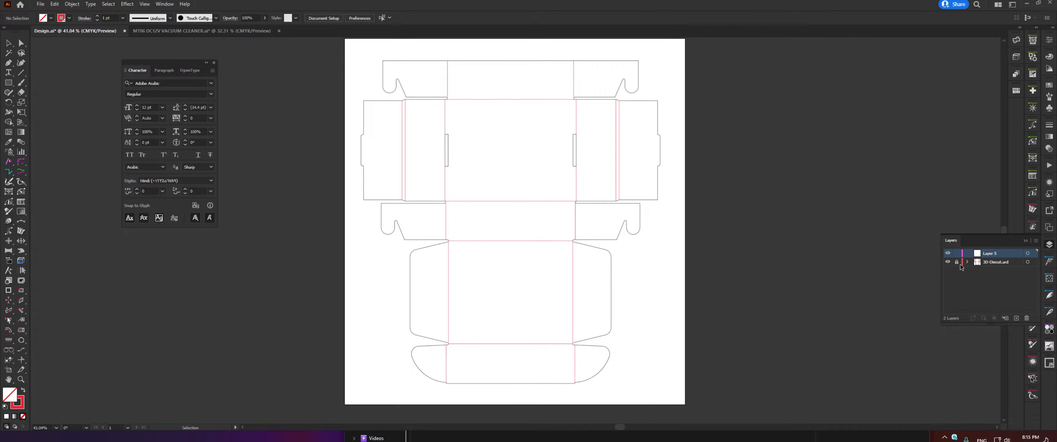
double_click(992, 256)
key(Return)
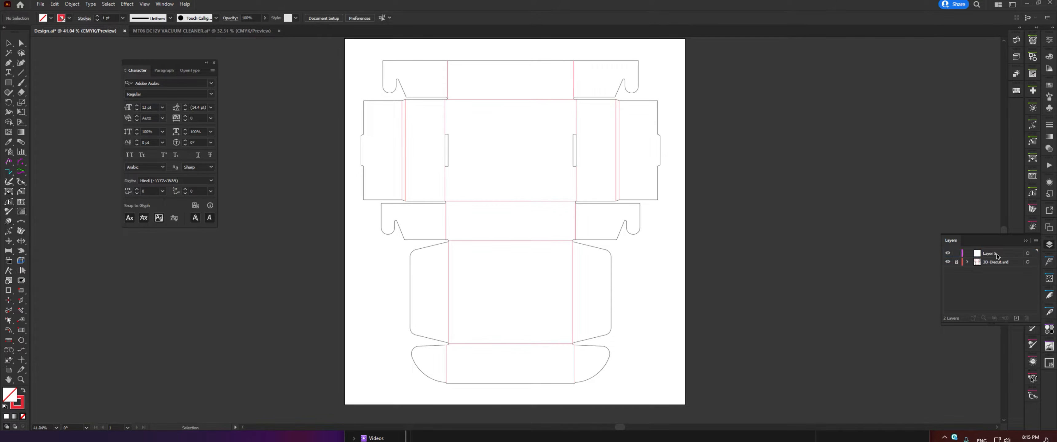
drag(997, 255, 992, 269)
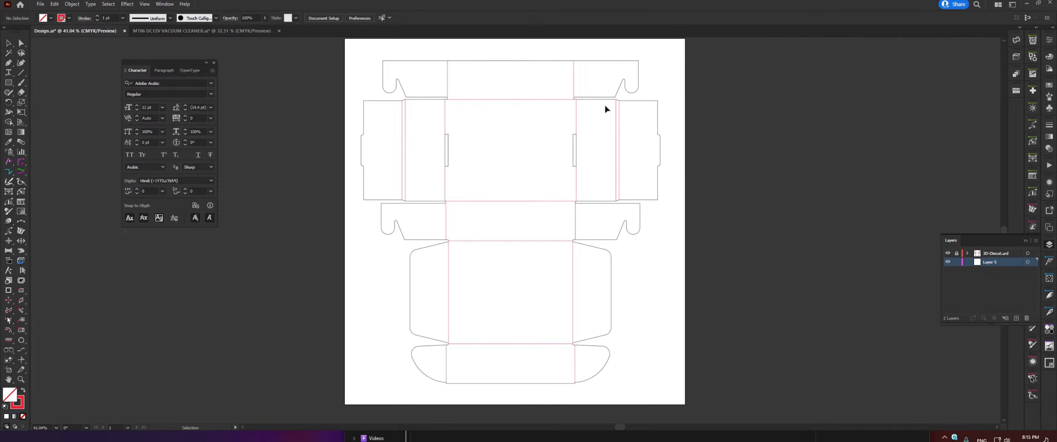
Step: Rename the new layer below the dieline as Art work and make it the active layer
double_click(996, 262)
text(Art work)
click(997, 281)
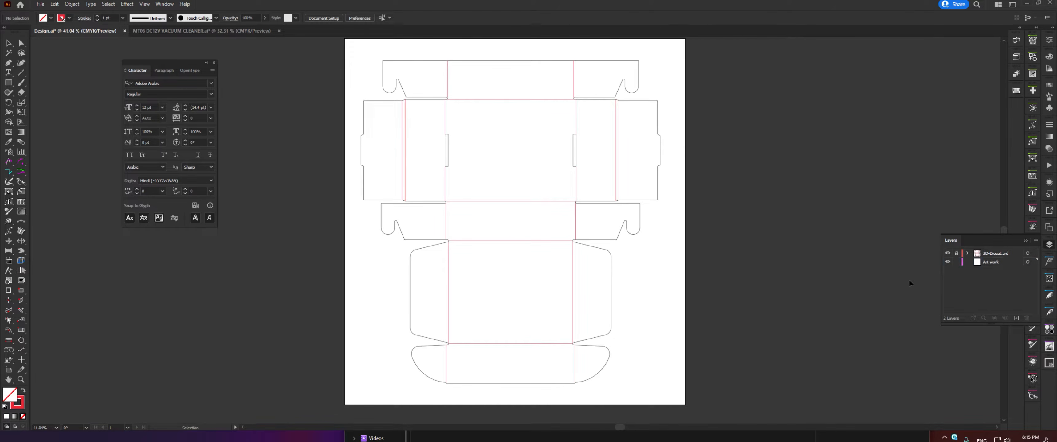
click(1000, 265)
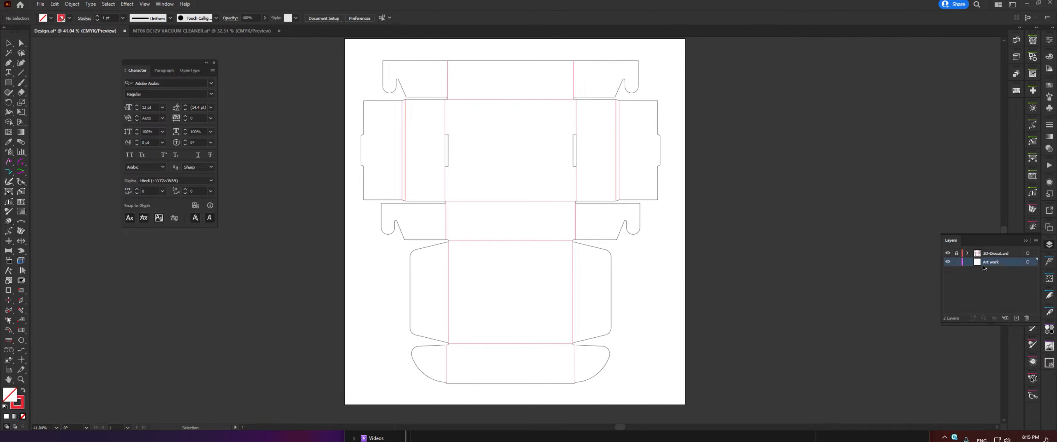
Step: Copy all the box artwork on the Design layer of the MT06 DC12V VACUUM CLEANER document and return to Design.ai
click(154, 31)
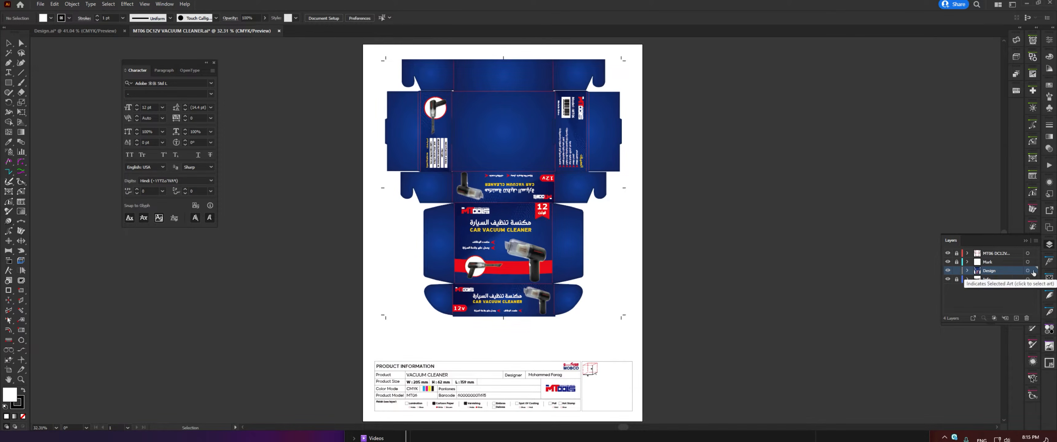
key(ctrl+a)
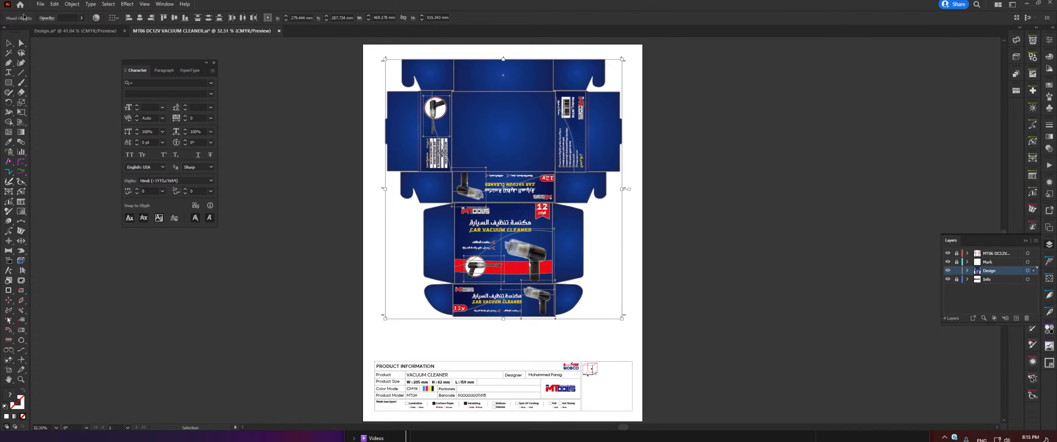
click(54, 4)
click(70, 44)
click(94, 32)
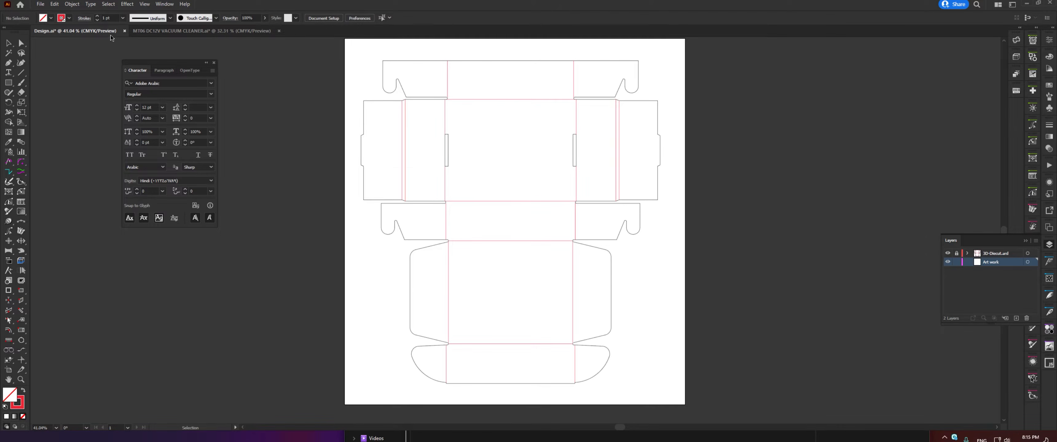
Step: Paste the copied box artwork in place on the Art work layer and move it to line up with the dieline panels
click(54, 4)
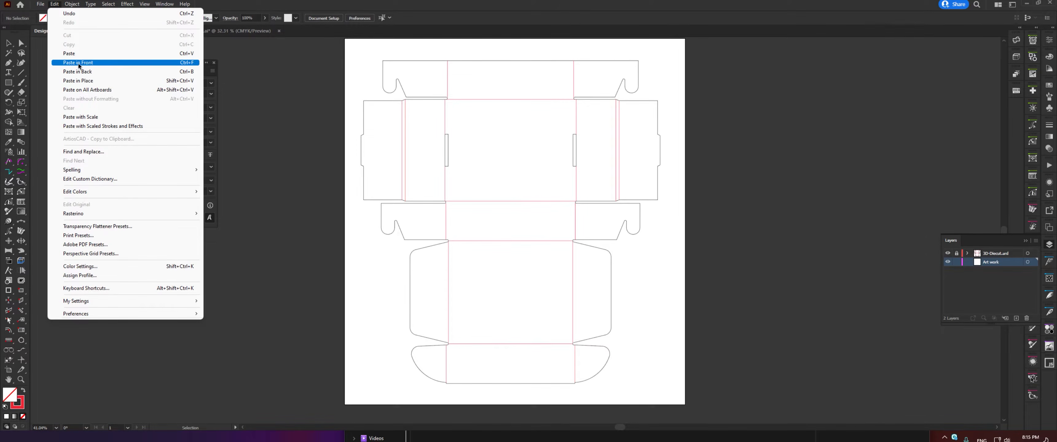
click(76, 81)
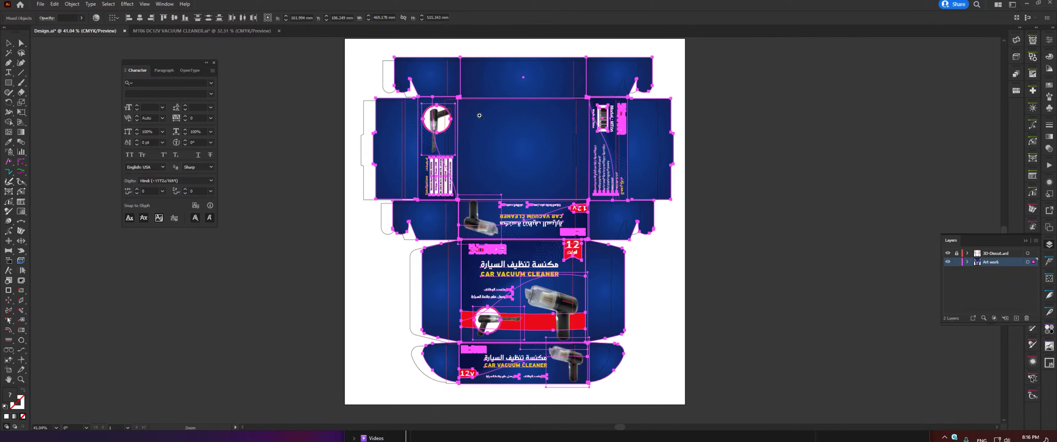
scroll(551, 168, up, 3)
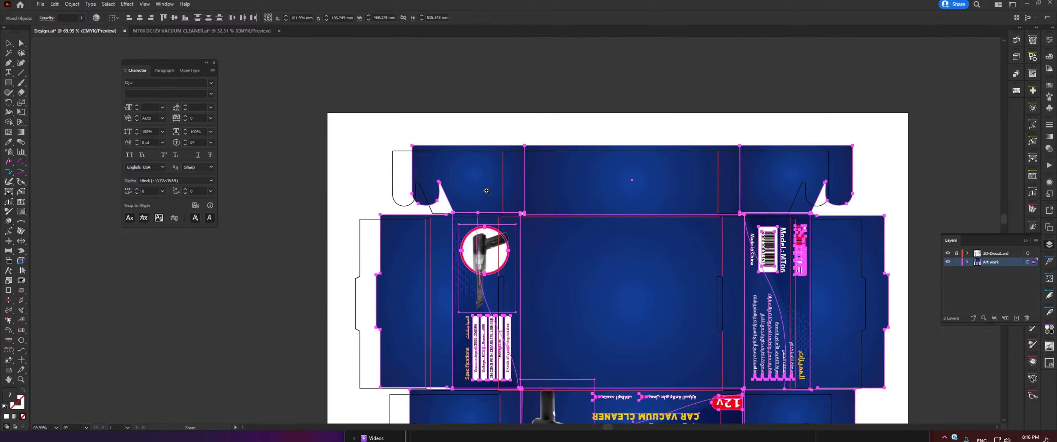
scroll(481, 185, up, 3)
drag(628, 185, 594, 188)
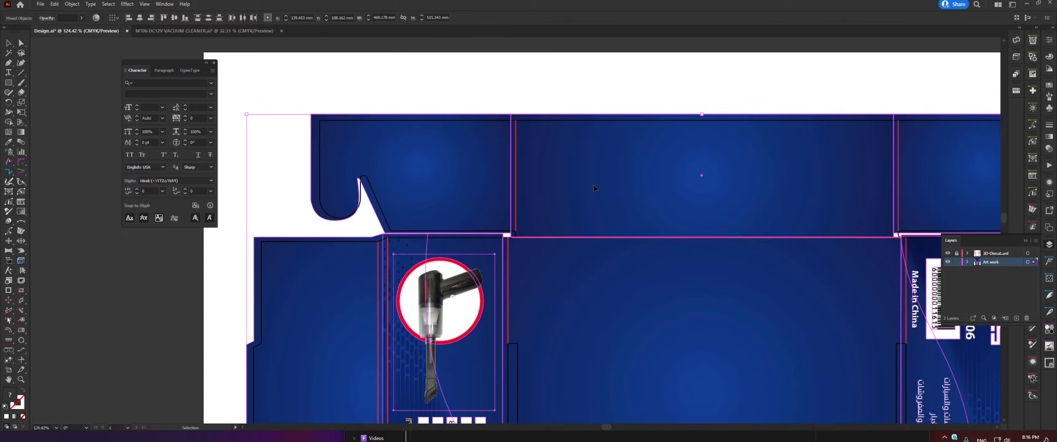
drag(653, 211, 495, 128)
alt+scroll(587, 190, down, 2)
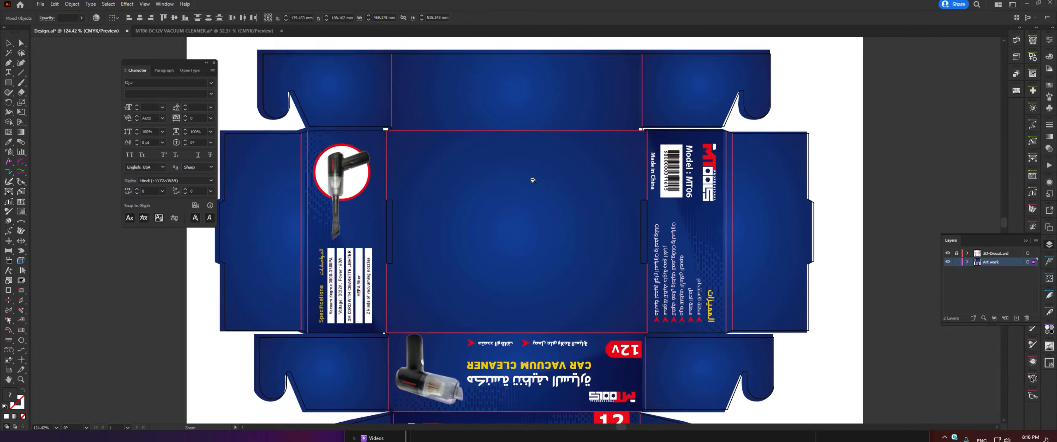
scroll(531, 182, down, 6)
alt+scroll(511, 254, up, 6)
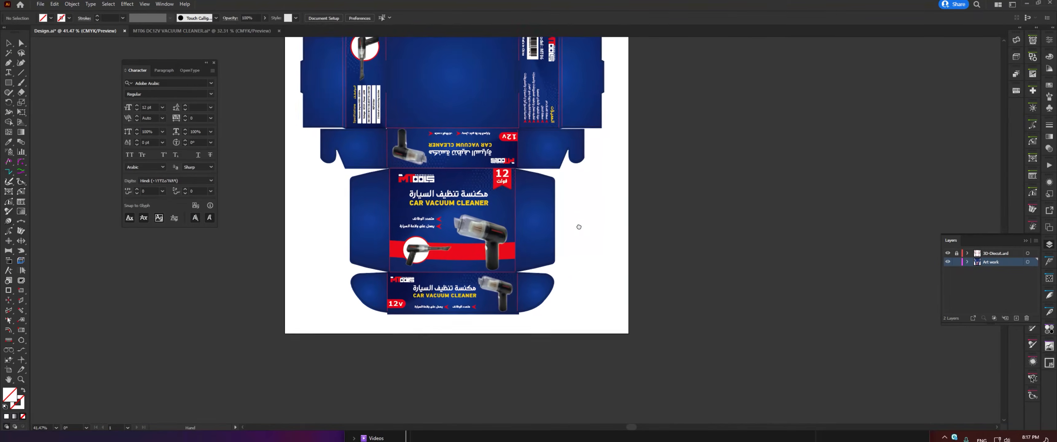
Step: Open the Studio 3D preview, enlarge it and rotate the folded box to examine how the artwork wraps around its top and sides
click(1016, 57)
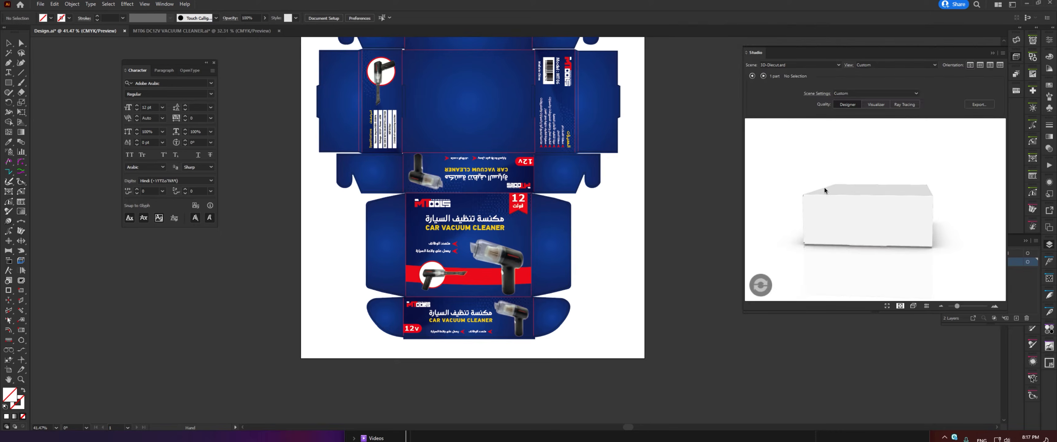
drag(874, 224, 757, 227)
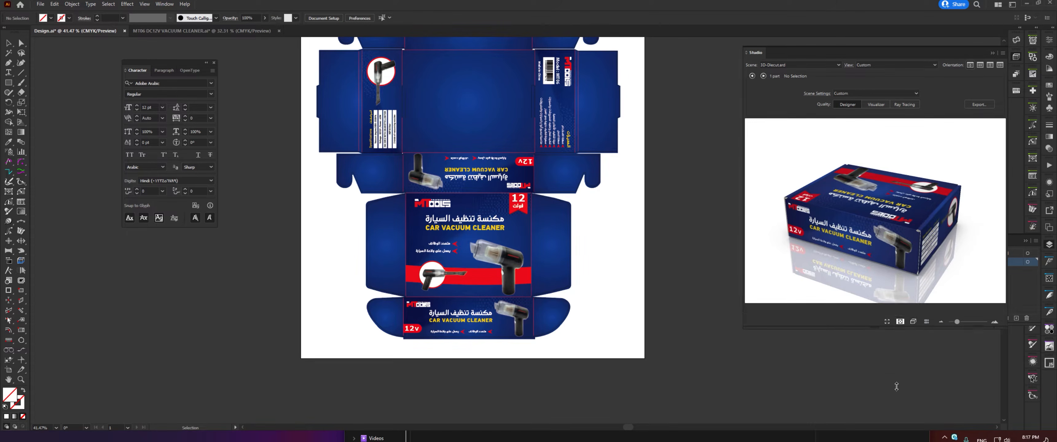
drag(894, 312, 894, 413)
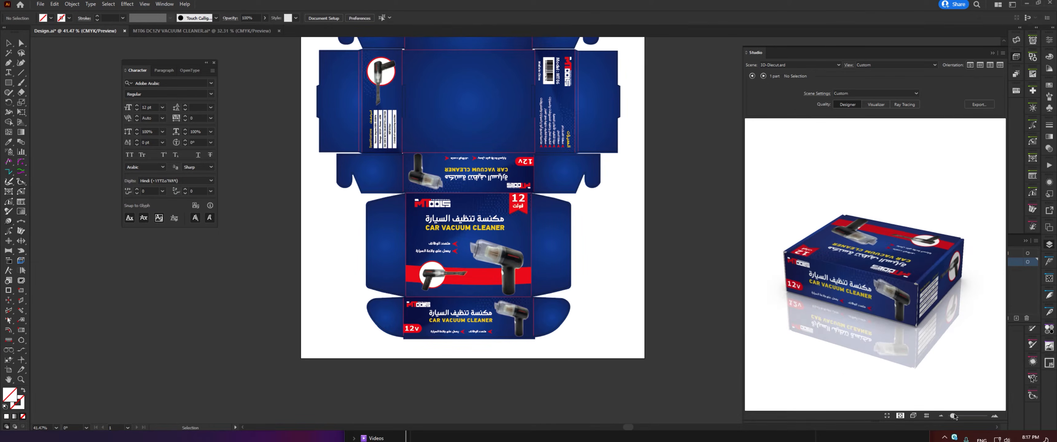
drag(876, 242, 708, 313)
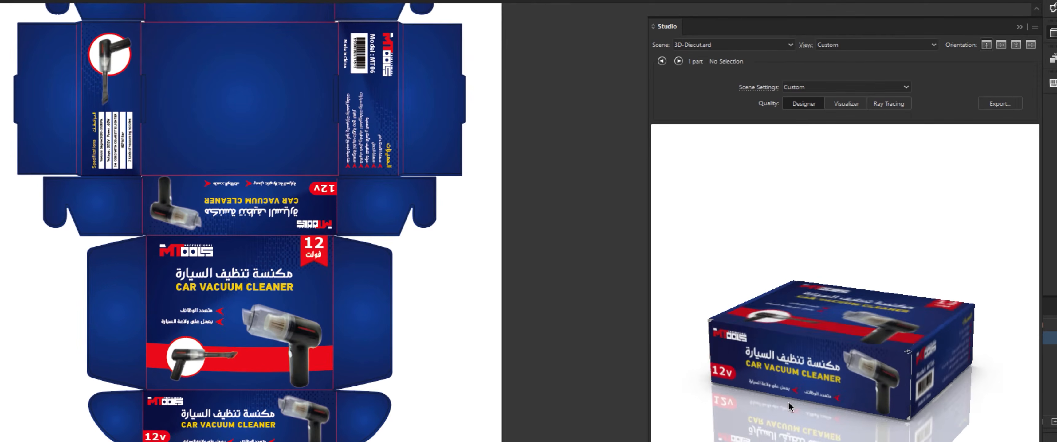
drag(812, 353, 847, 336)
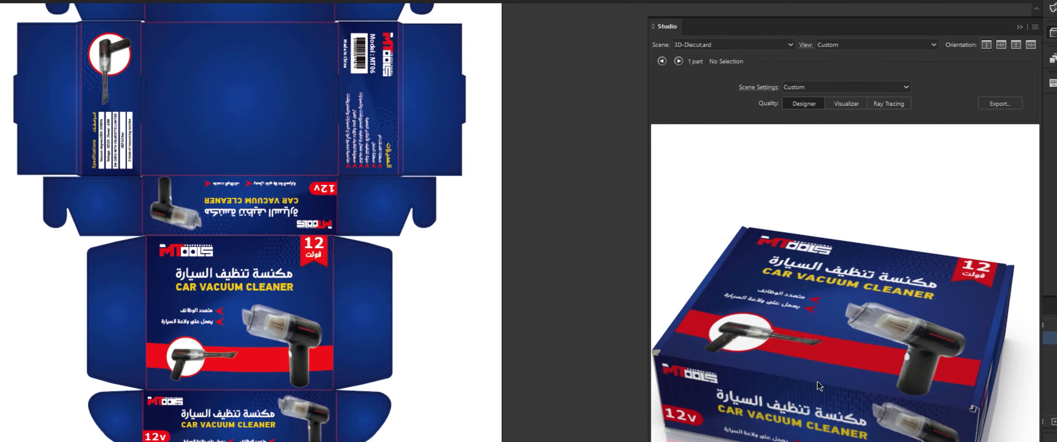
drag(818, 385, 943, 361)
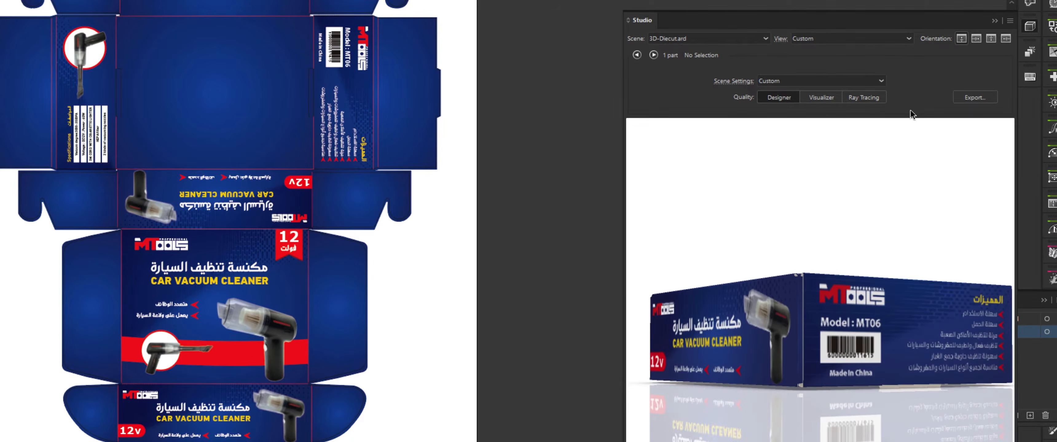
Step: Switch the 3D preview to Visualizer quality and set the scene's lighting environment to a photo studio
click(821, 97)
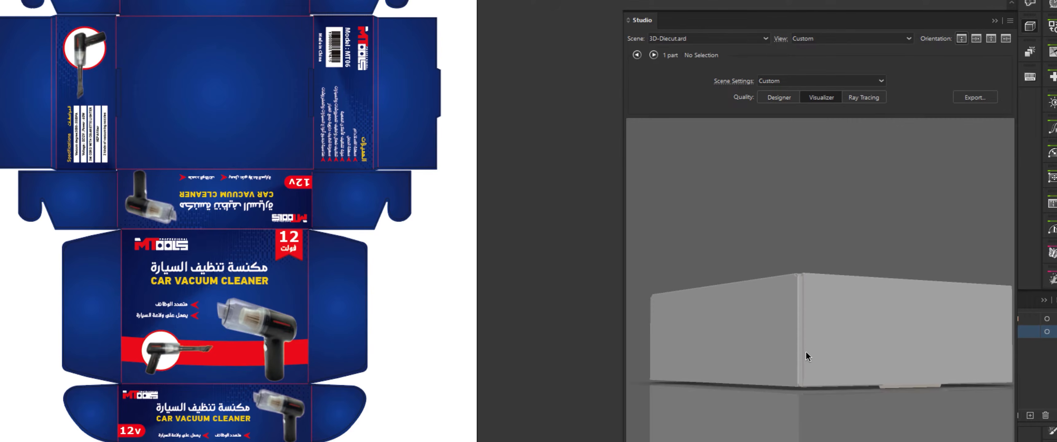
drag(801, 300, 818, 212)
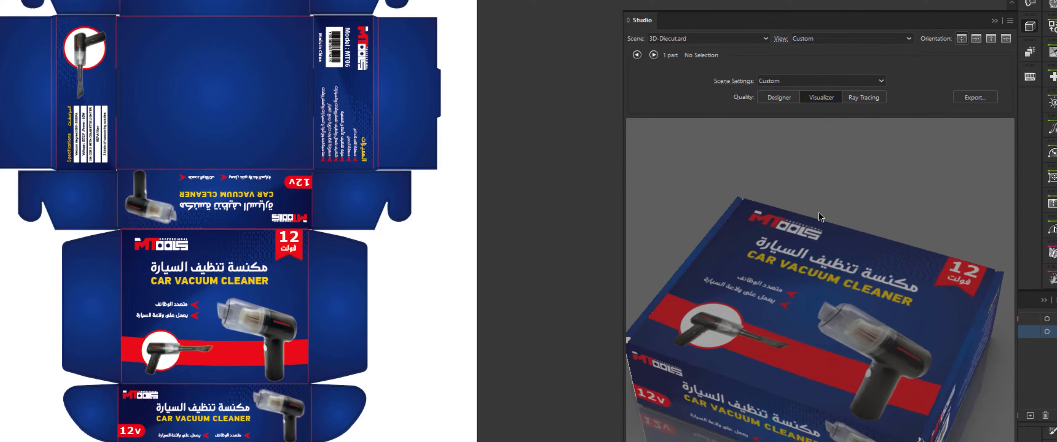
click(1009, 21)
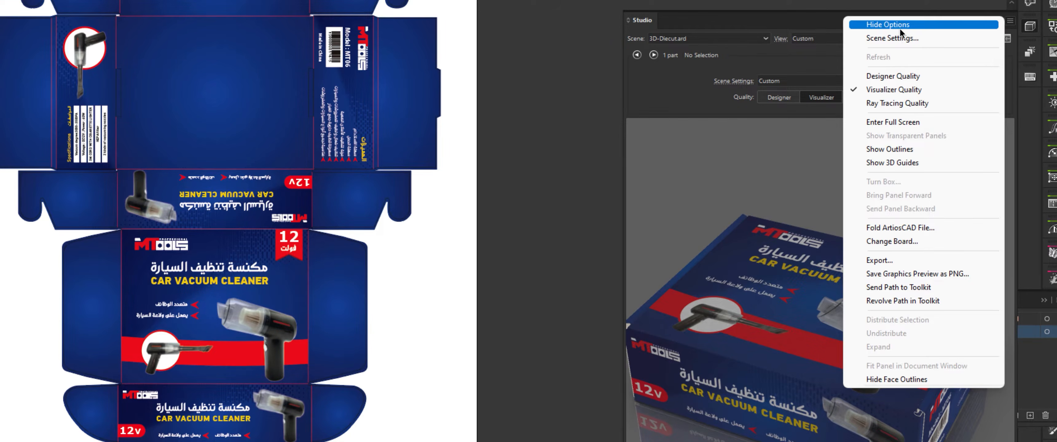
click(891, 38)
click(345, 190)
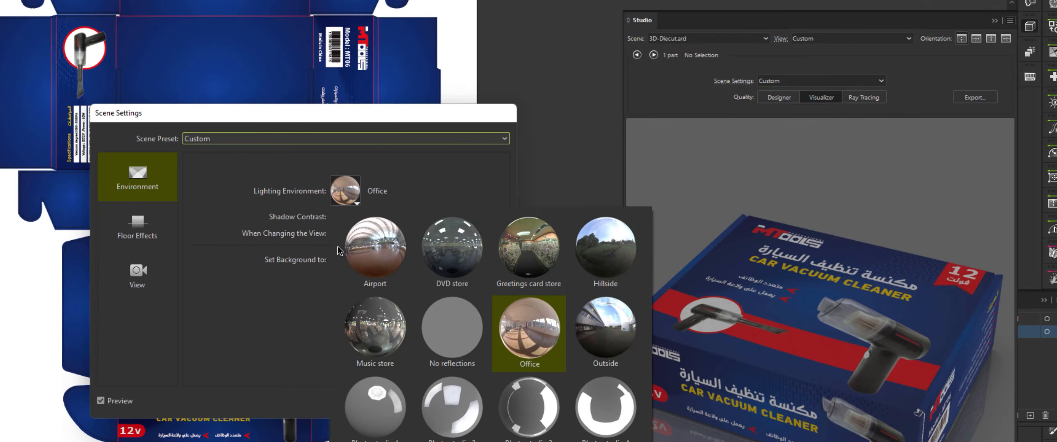
click(437, 415)
click(409, 398)
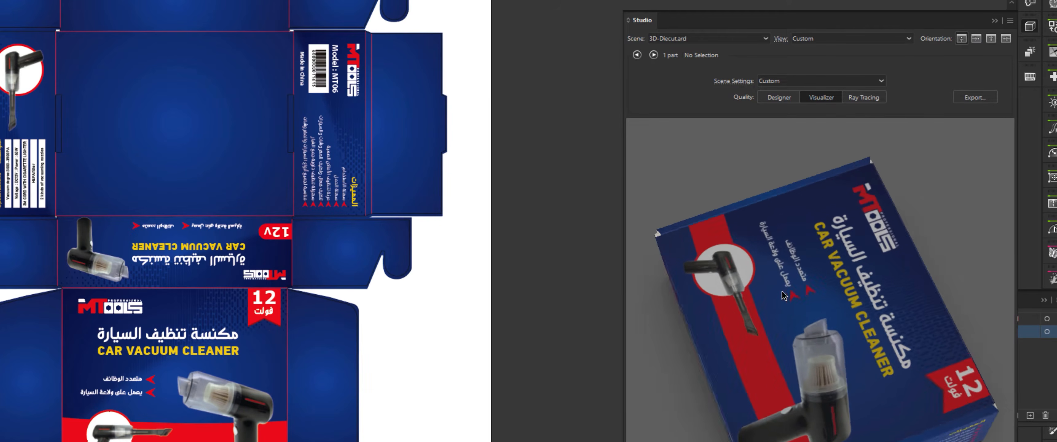
drag(783, 296, 741, 383)
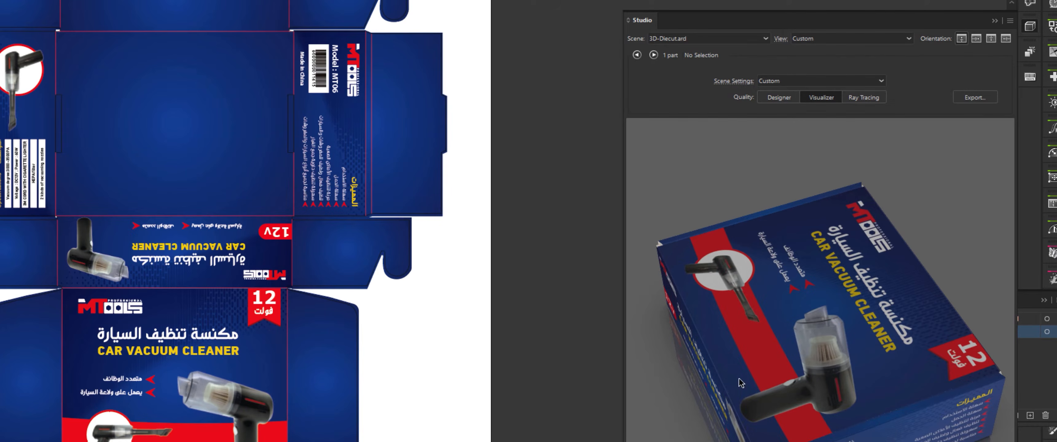
Step: In Finishing Operations, replace the structural file's substrate with Gloss coated paper from the Esko Standard Library
click(1009, 21)
click(1031, 71)
click(1030, 55)
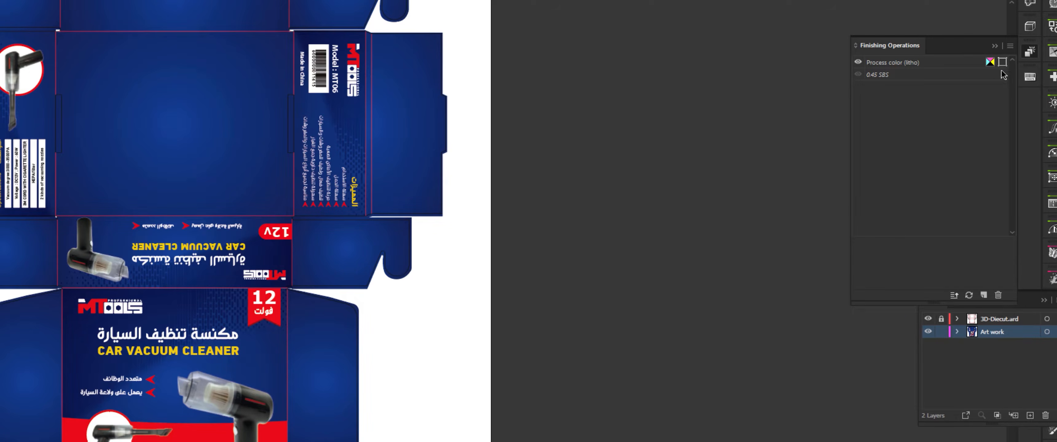
click(929, 62)
click(907, 76)
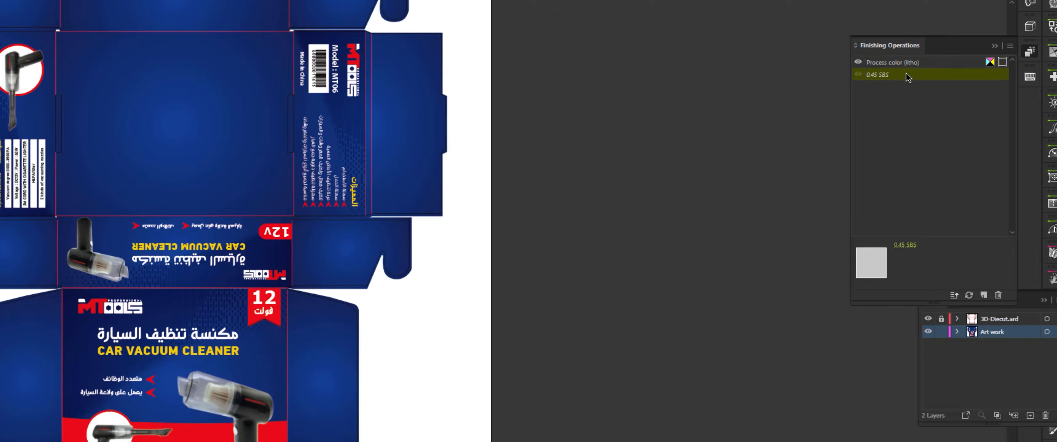
double_click(893, 78)
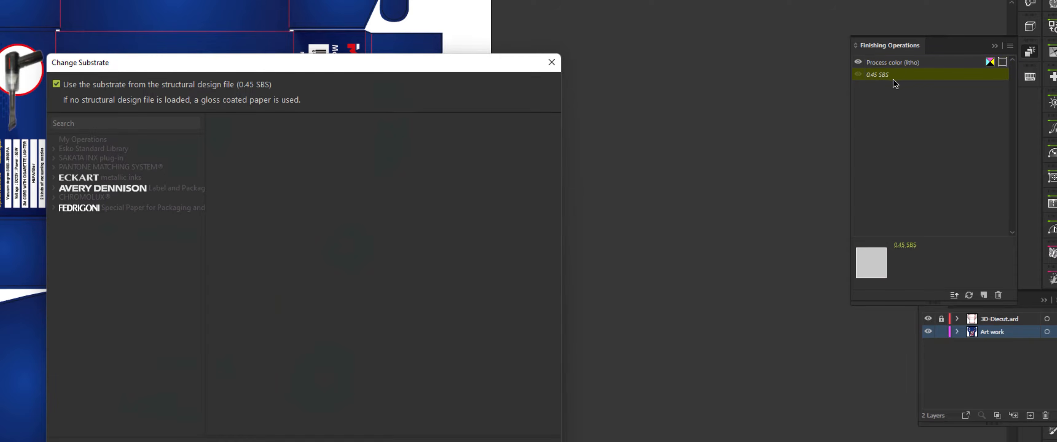
click(93, 86)
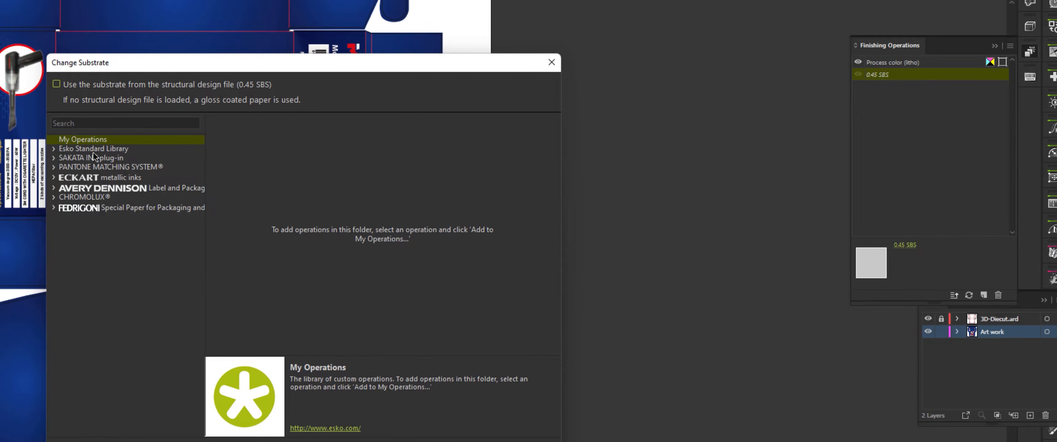
click(95, 150)
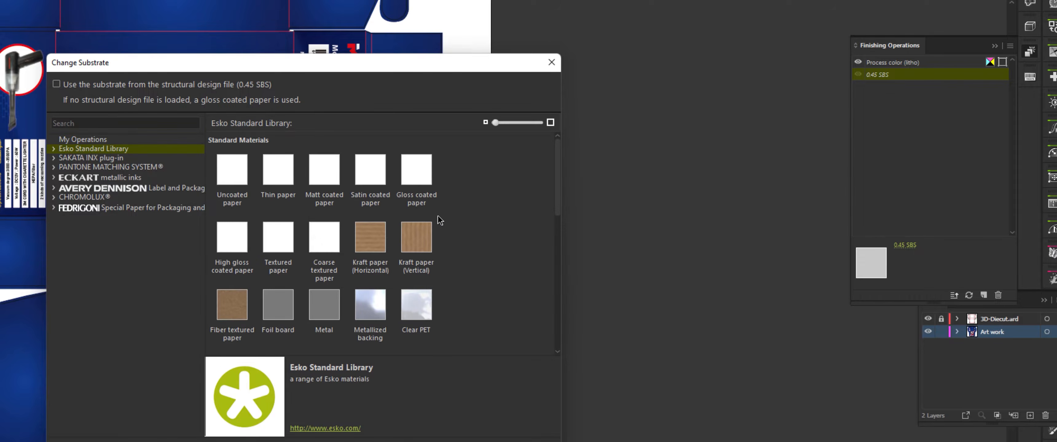
click(415, 169)
key(Return)
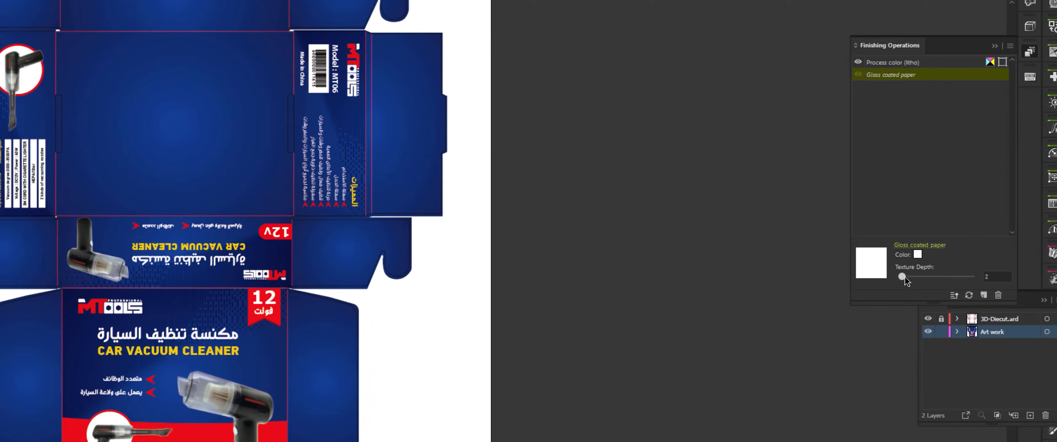
Step: Bring back the Studio 3D preview and rotate the box to examine the gloss coated paper on its top, front and sides
click(1030, 26)
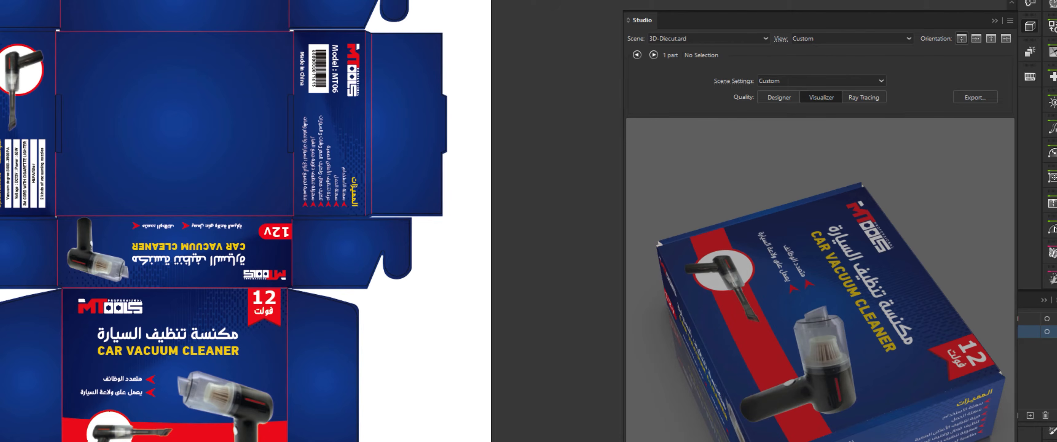
drag(861, 429, 697, 405)
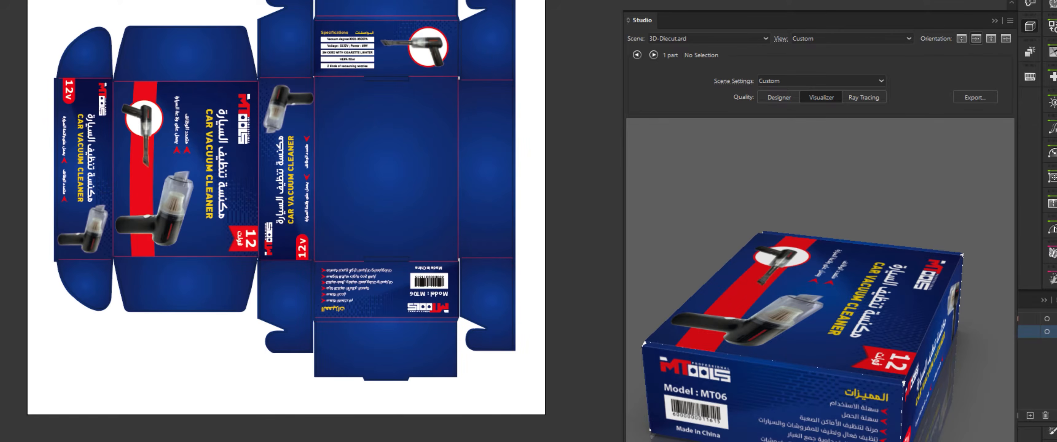
drag(758, 431, 767, 404)
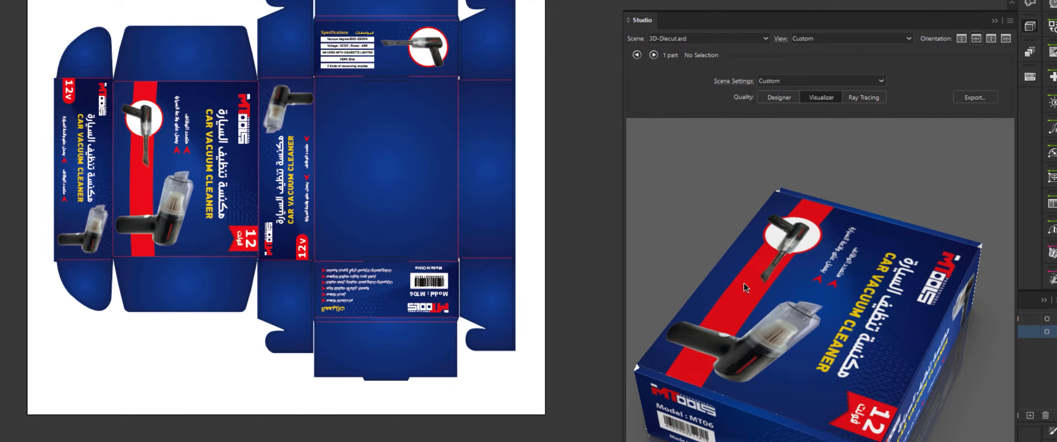
drag(744, 283, 836, 308)
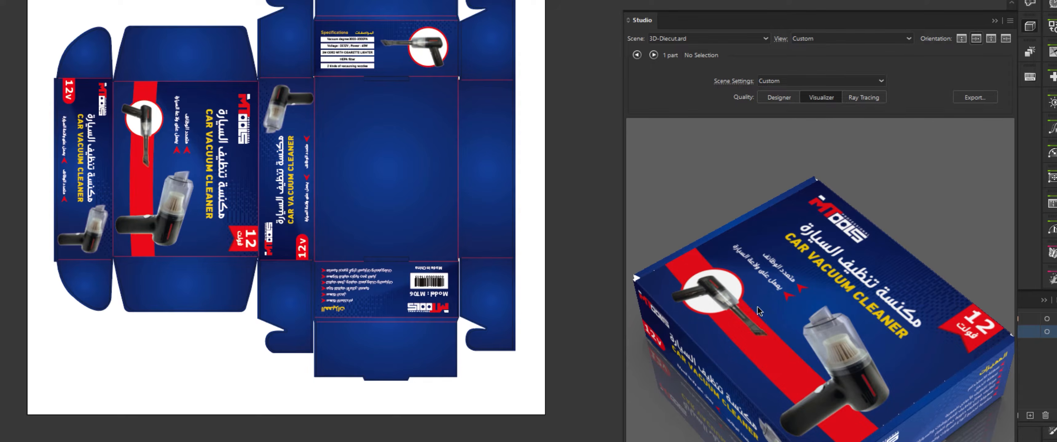
drag(747, 315, 814, 285)
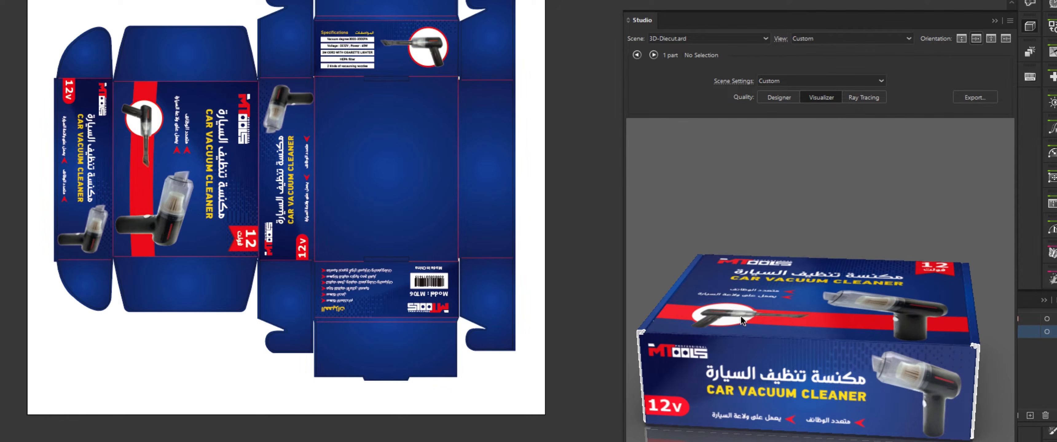
drag(737, 315, 784, 373)
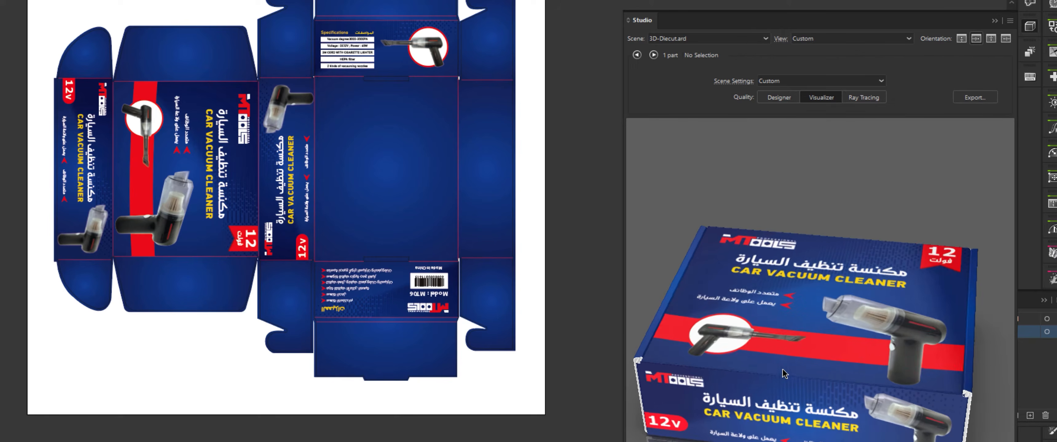
Step: Apply the Designer Light scene preset to the 3D preview and rotate the box so its top design reads upright
click(817, 81)
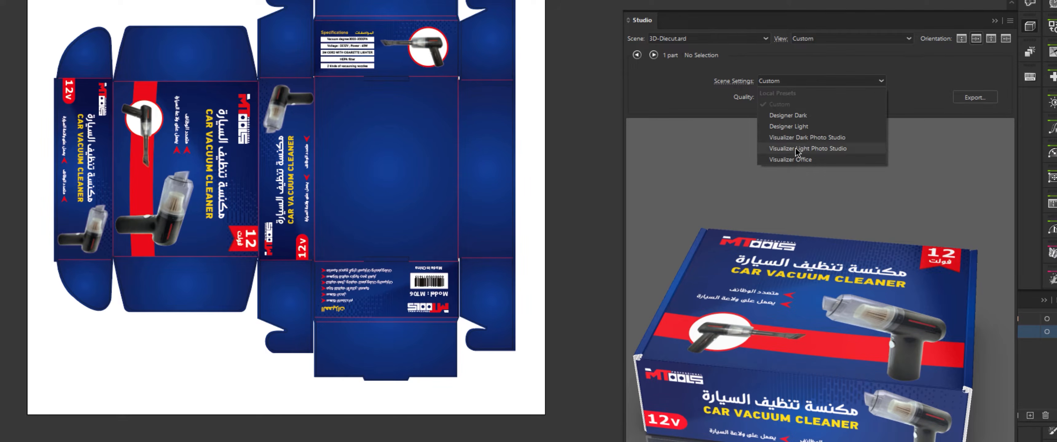
click(804, 126)
drag(831, 188, 824, 318)
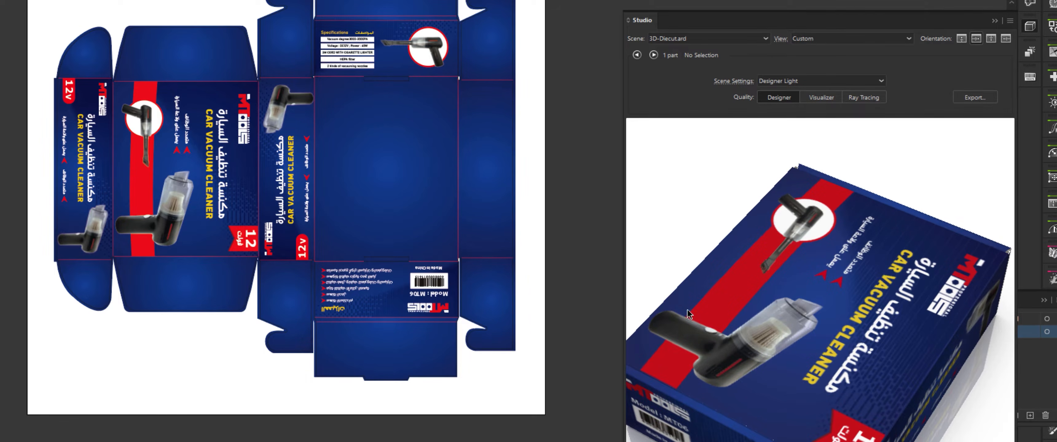
drag(689, 314, 739, 220)
drag(822, 307, 878, 321)
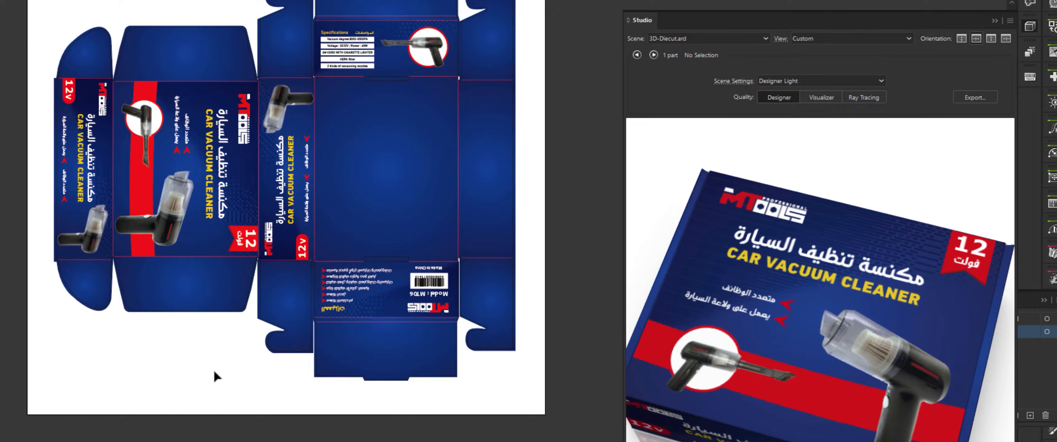
Step: Move in closer on the flat dieline artwork and restore its upright viewing orientation with the Studio orientation control
drag(296, 152, 267, 273)
scroll(257, 271, up, 2)
drag(252, 223, 223, 160)
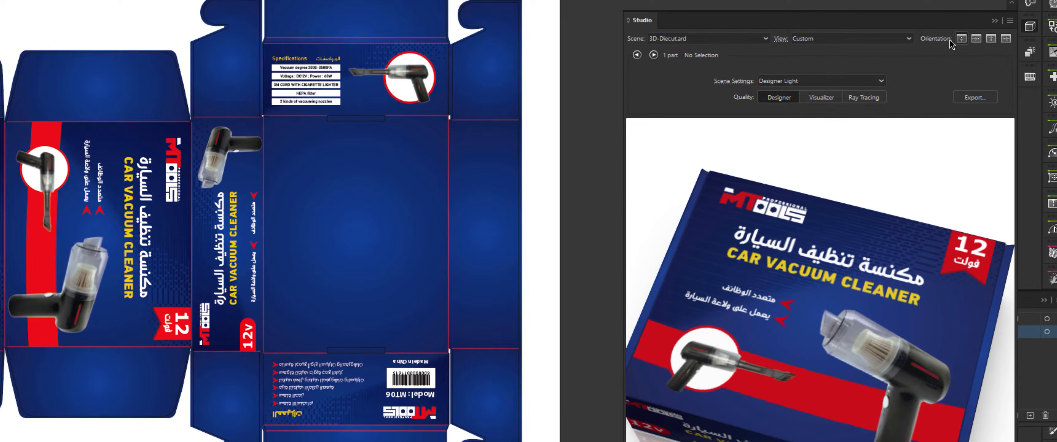
click(961, 38)
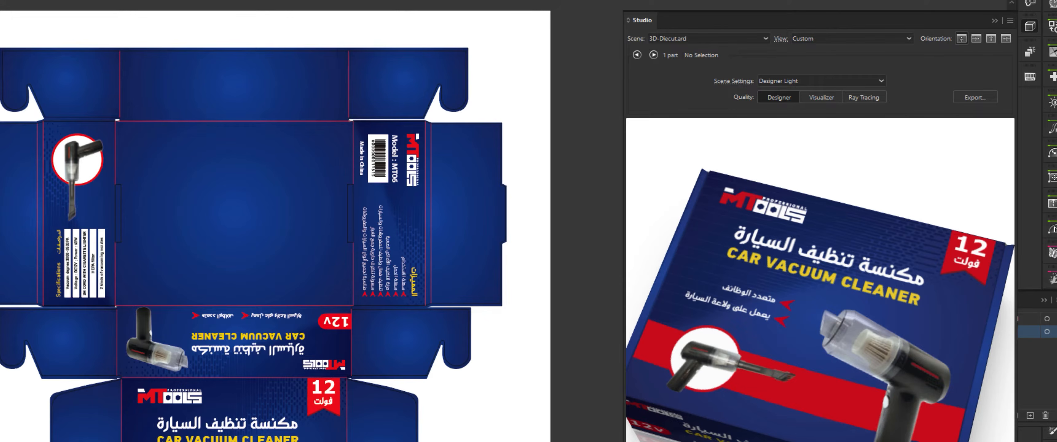
Step: Try a quarter-turned Studio orientation on the flat dieline and restore the upright one
drag(444, 441, 457, 374)
drag(135, 200, 137, 345)
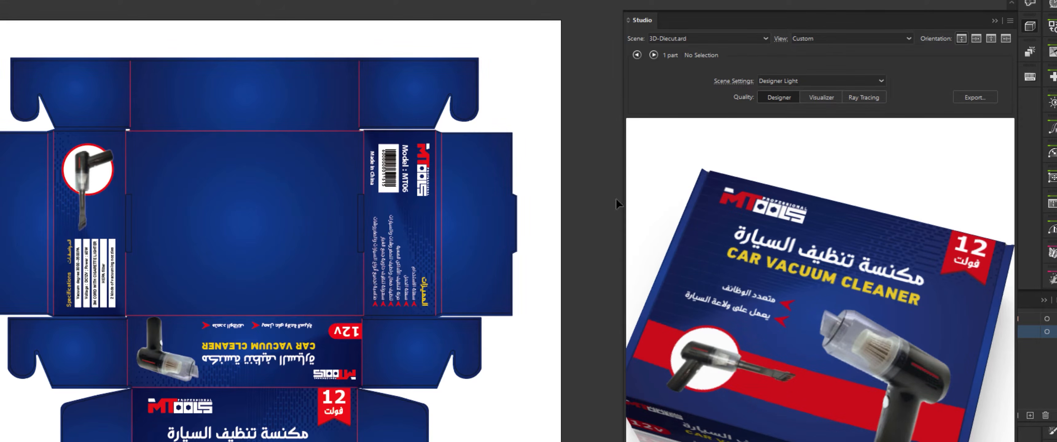
click(977, 39)
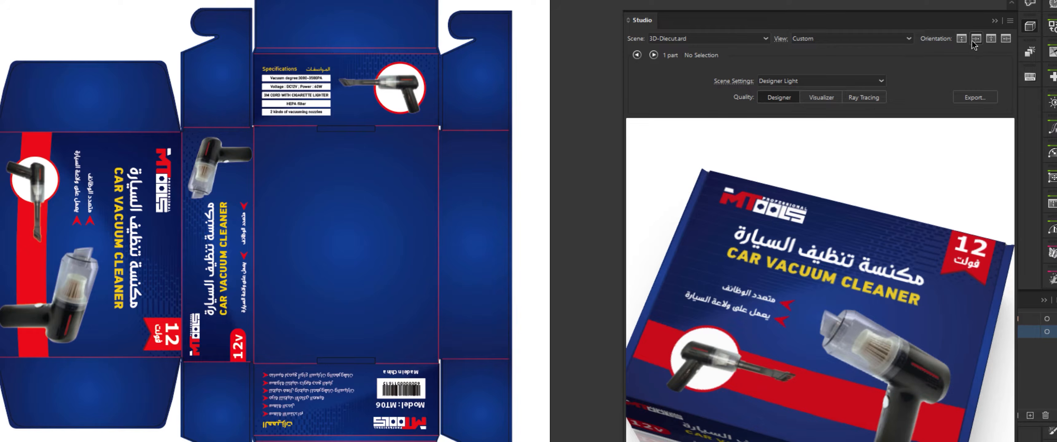
click(961, 39)
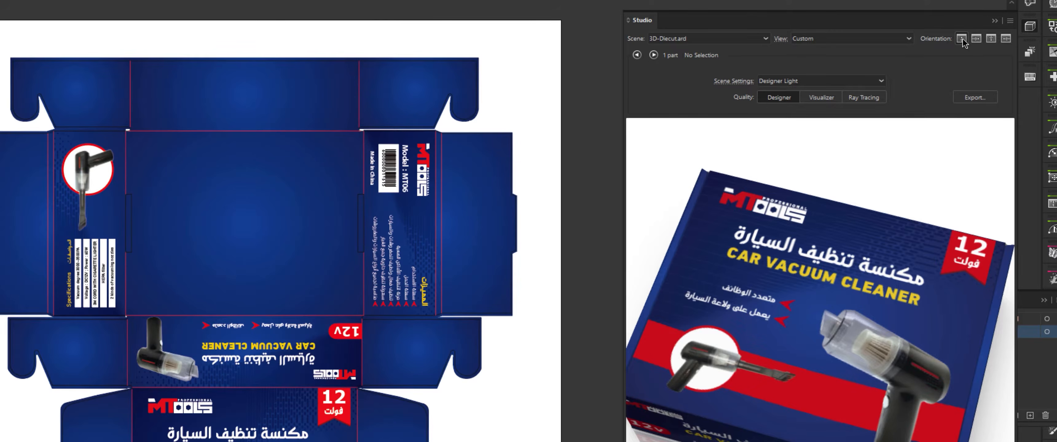
Step: Examine the front and top of the folded box against the matching panels and the whole flat dieline
scroll(488, 351, down, 5)
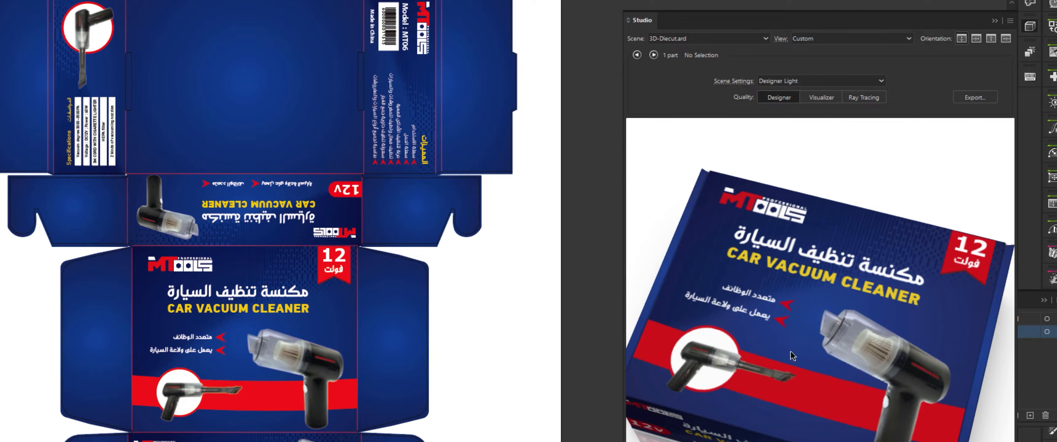
drag(811, 383, 816, 307)
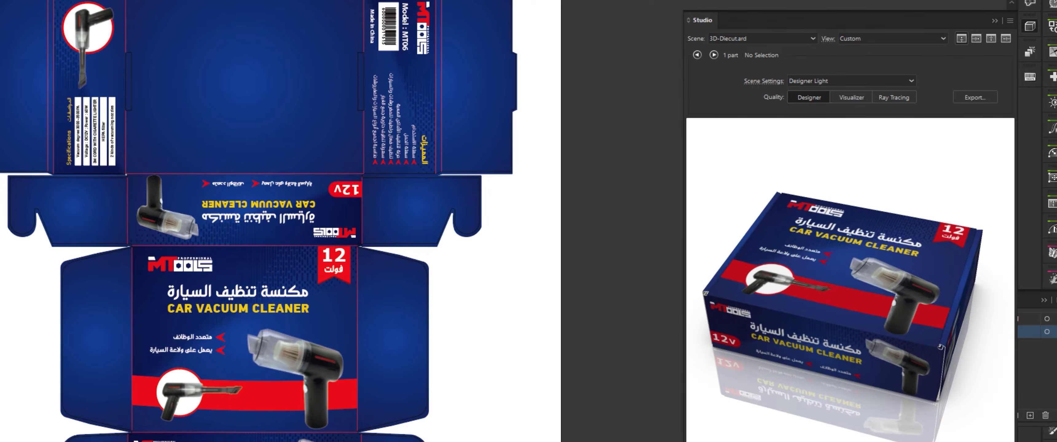
alt+click(424, 251)
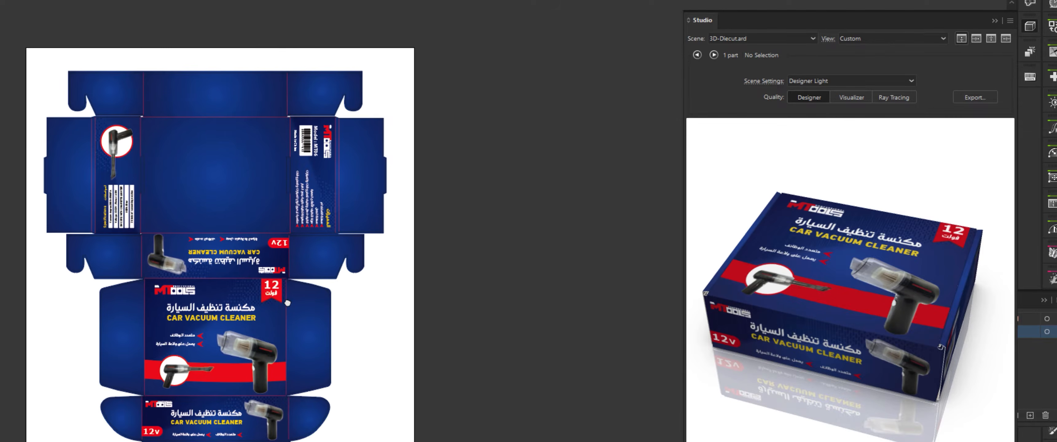
key(ctrl+0)
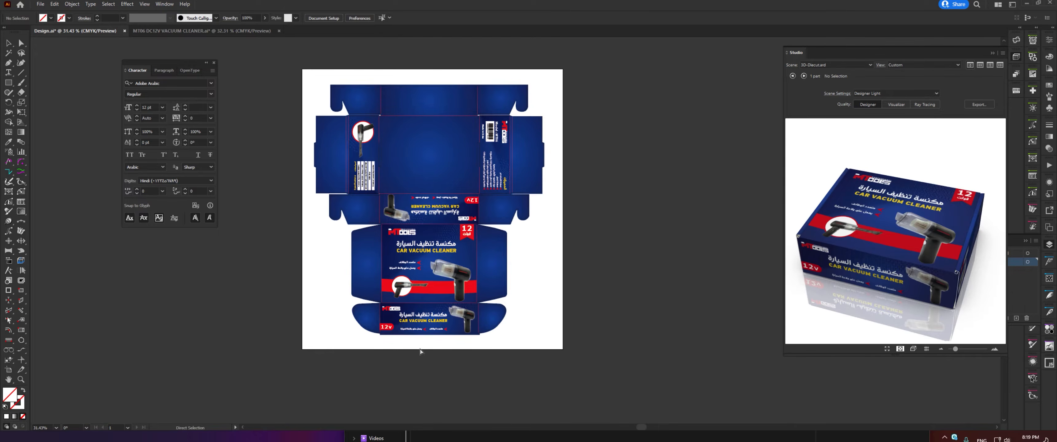
scroll(561, 302, up, 3)
scroll(464, 309, down, 3)
scroll(429, 263, up, 2)
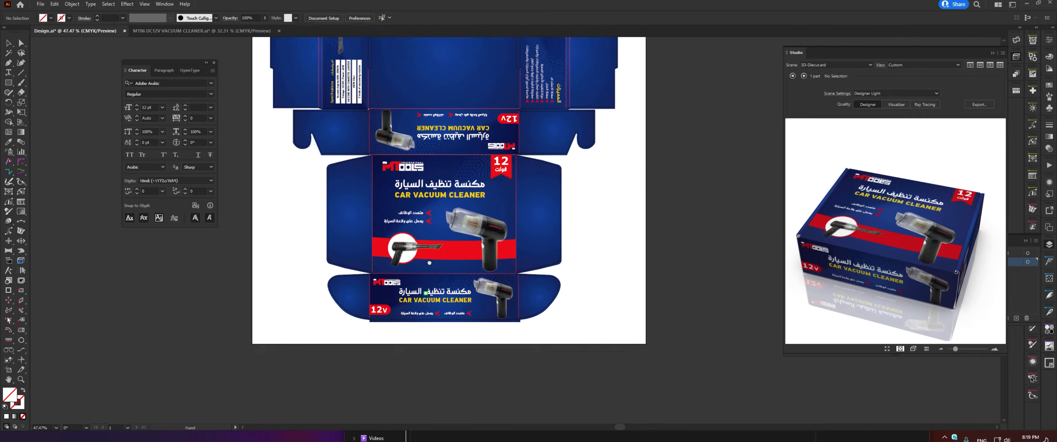
scroll(429, 263, down, 3)
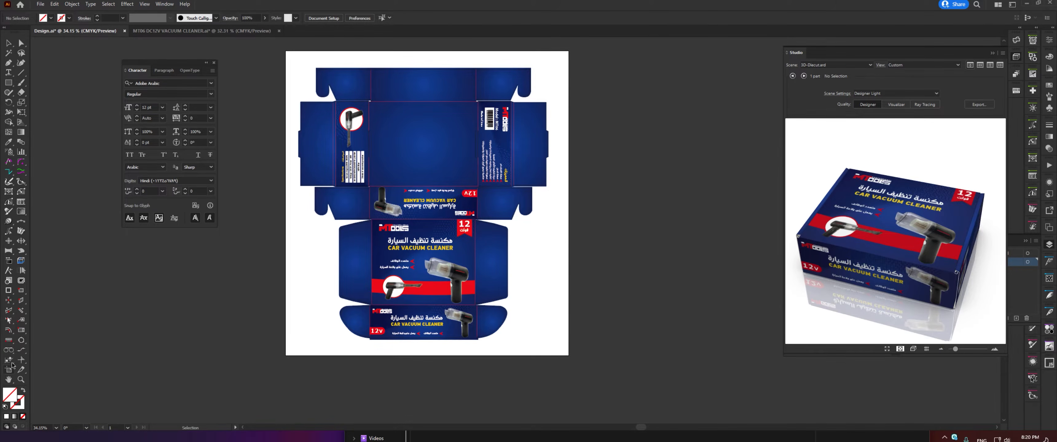
Step: Enlarge the artboard around the dieline to about 570 by 735 mm, with extra blank space below the artwork
click(8, 372)
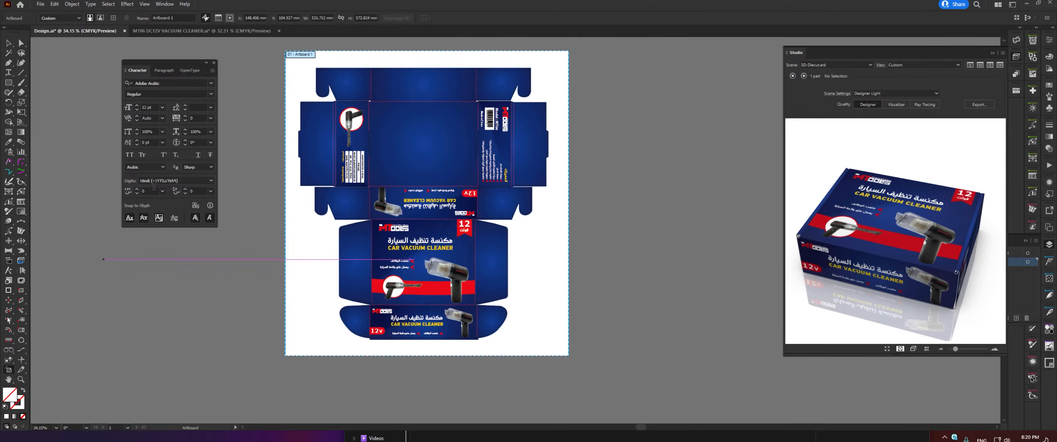
scroll(462, 130, down, 3)
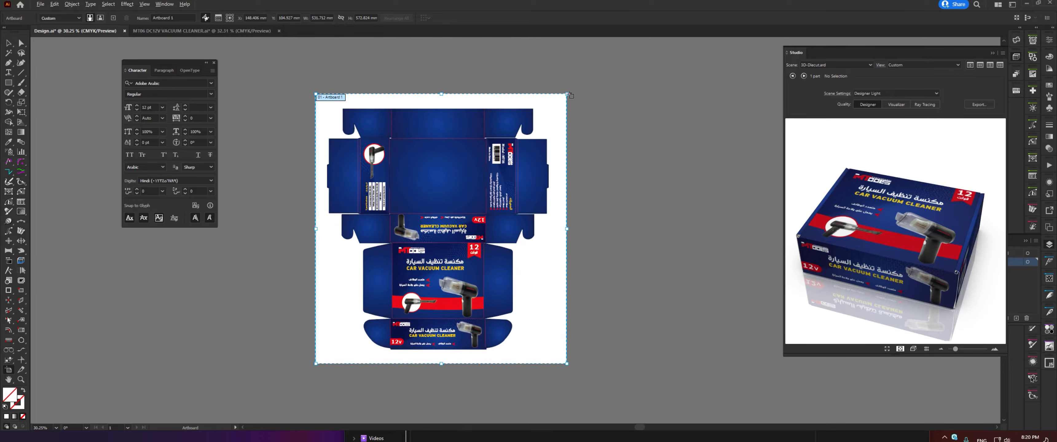
drag(566, 95, 575, 85)
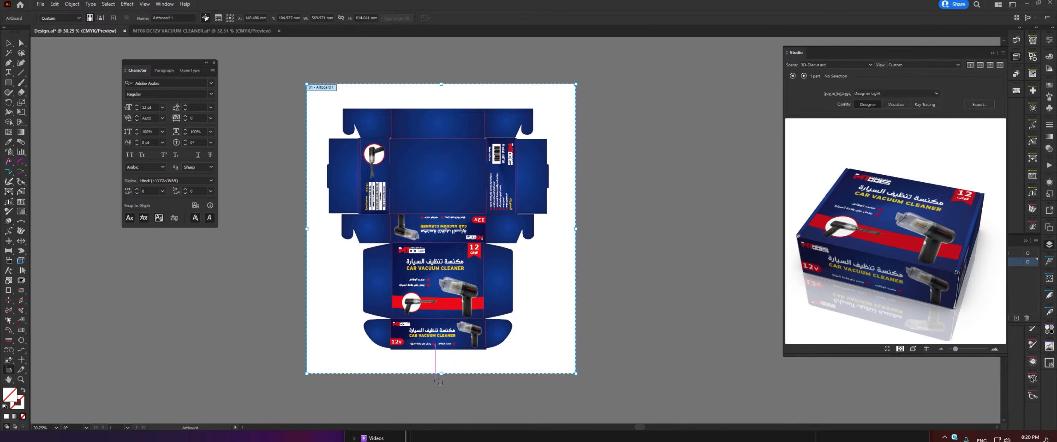
drag(443, 373, 455, 308)
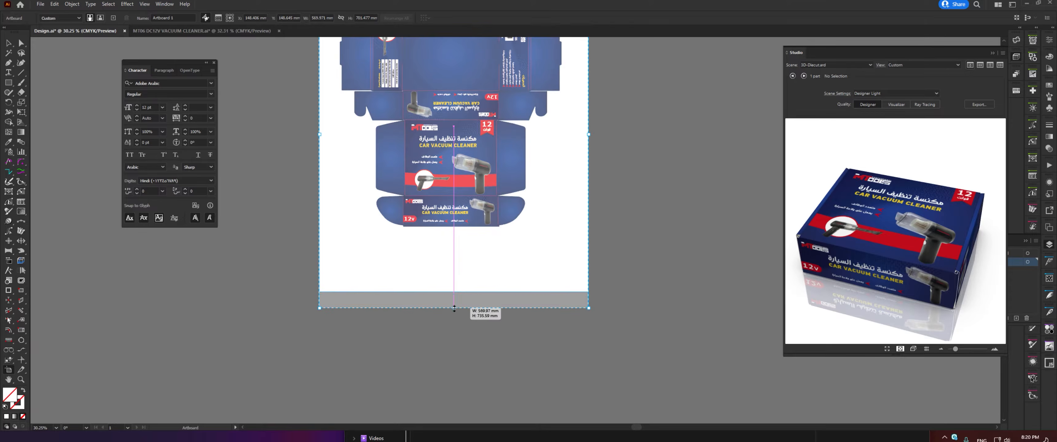
key(Escape)
Step: Copy the whole Product Information table from the MT06 DC12V VACUUM CLEANER.ai document
click(203, 31)
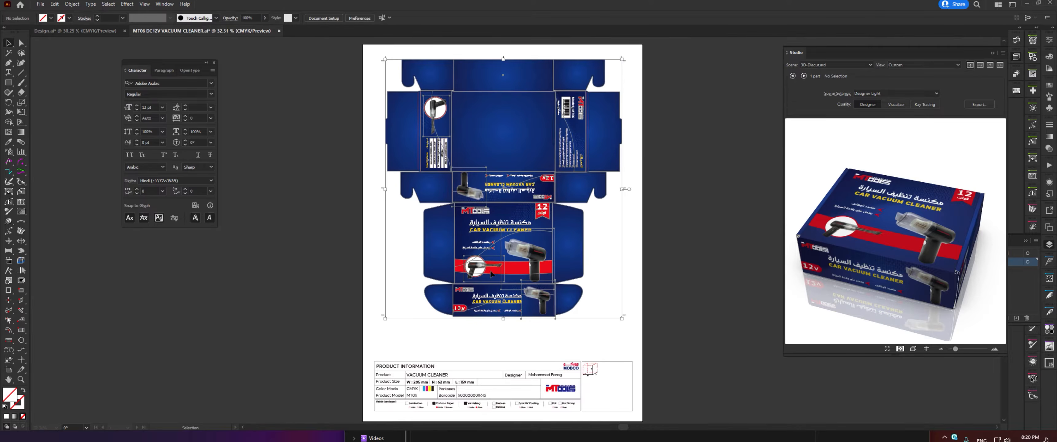
scroll(483, 347, down, 3)
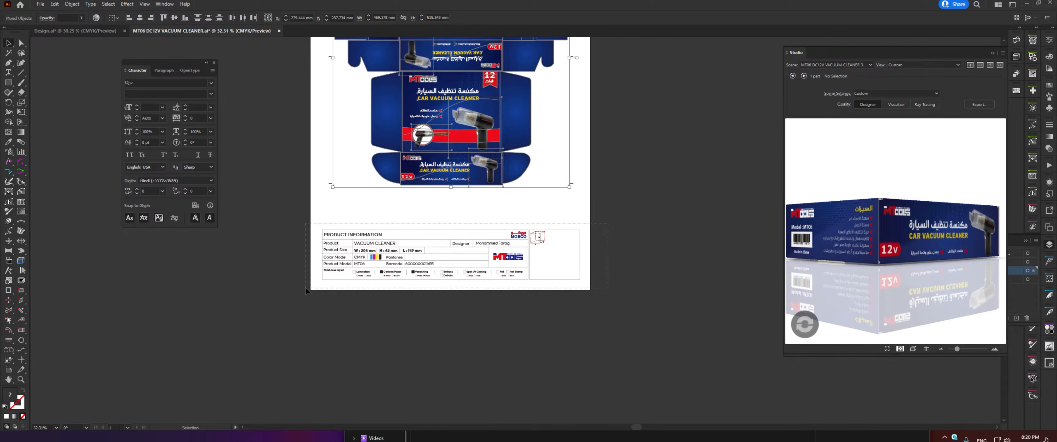
click(480, 304)
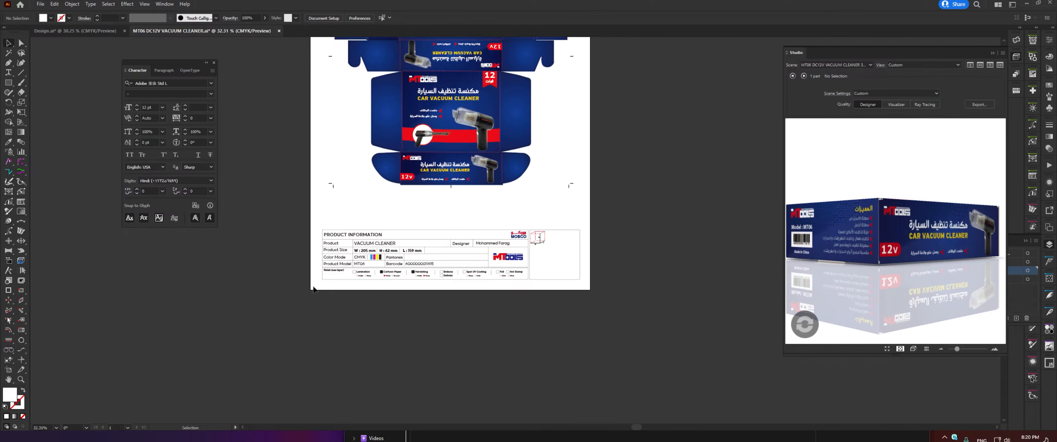
click(1033, 295)
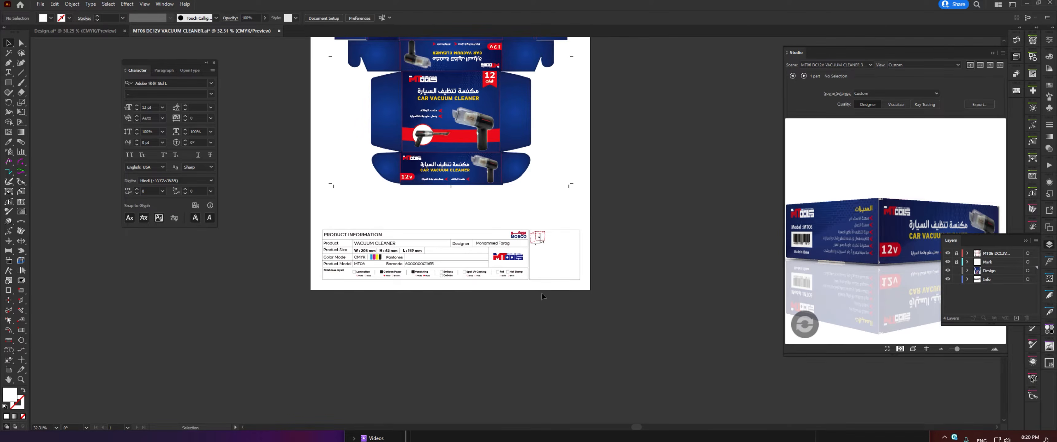
key(a)
drag(606, 220, 293, 303)
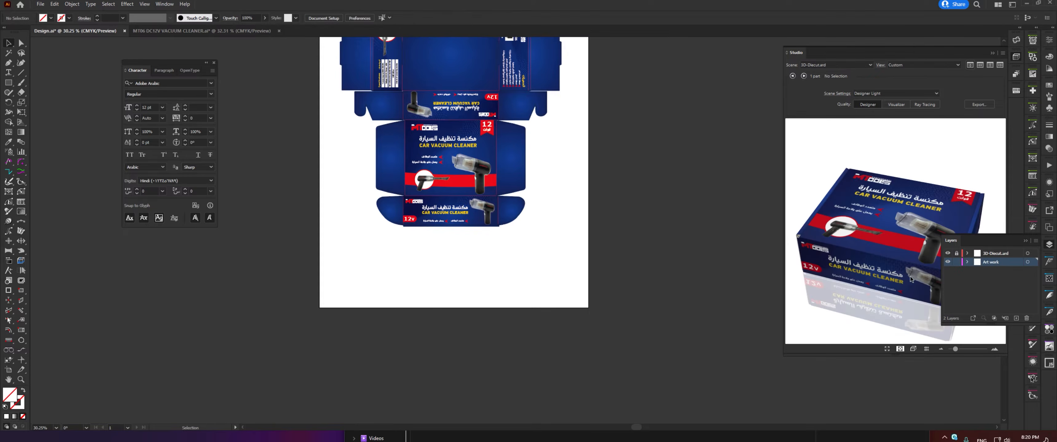
Step: Paste the Product Information table onto a new layer in Design.ai, below the dieline, and centre it horizontally on the artboard
click(1017, 318)
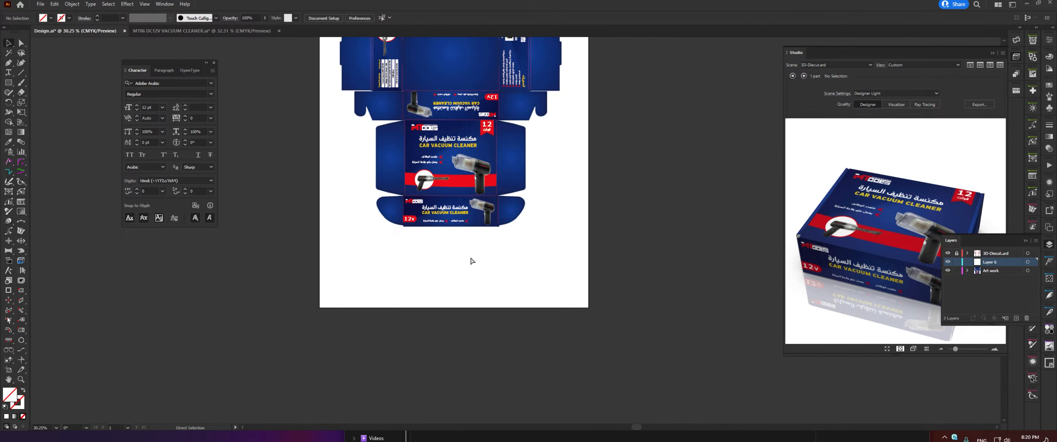
key(ctrl+v)
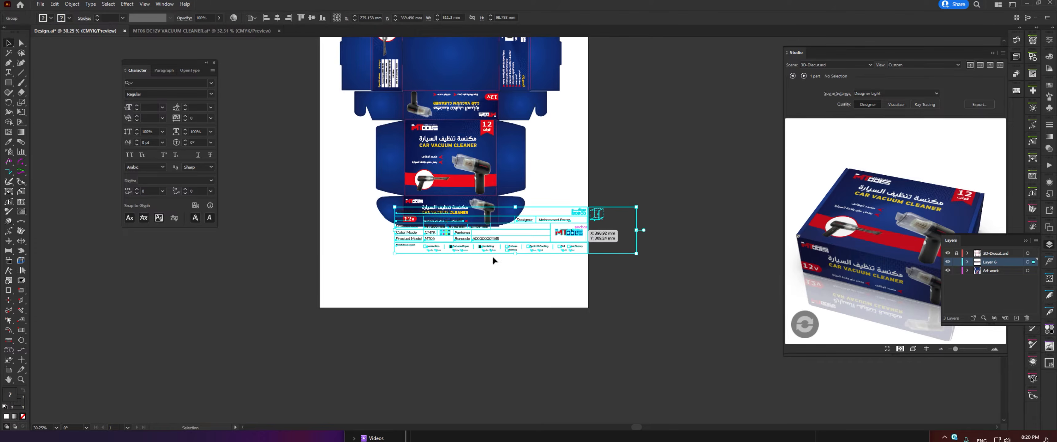
drag(491, 256, 519, 272)
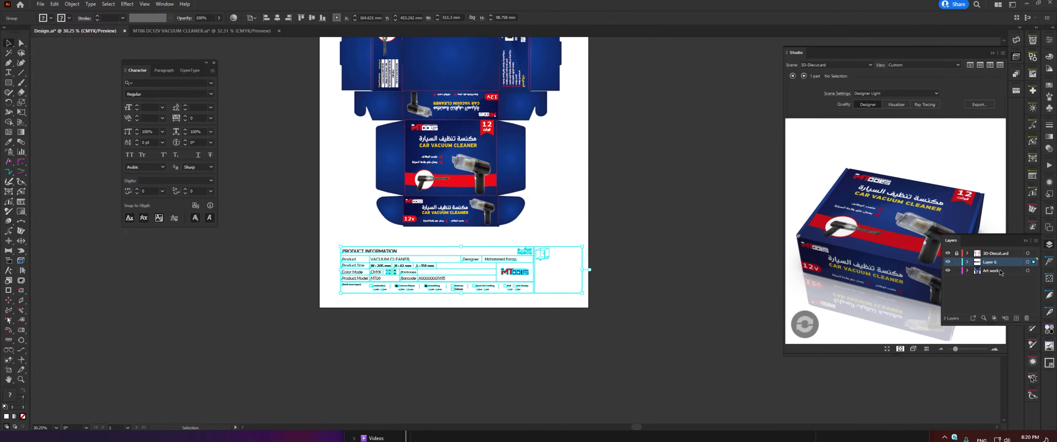
right_click(542, 273)
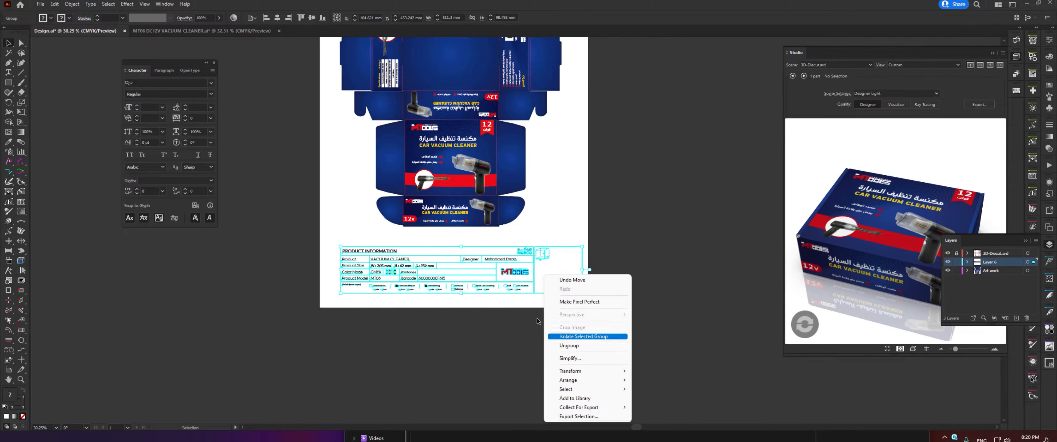
click(277, 18)
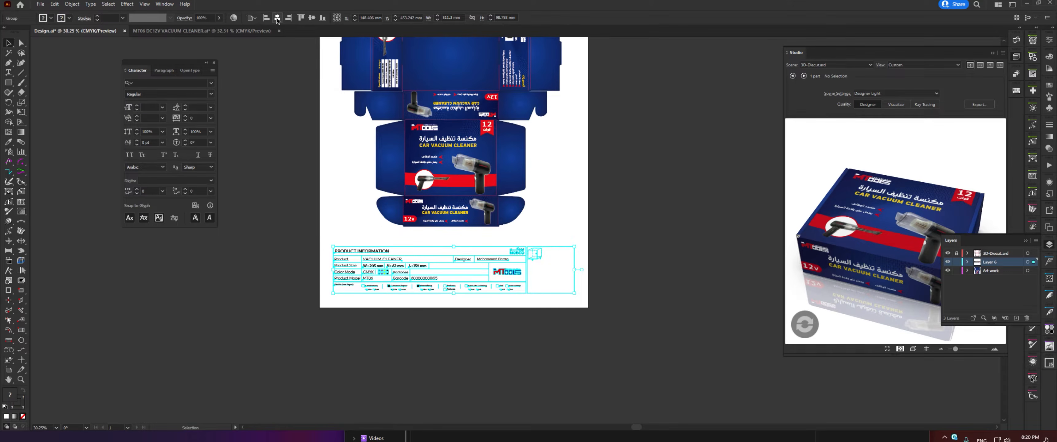
click(542, 234)
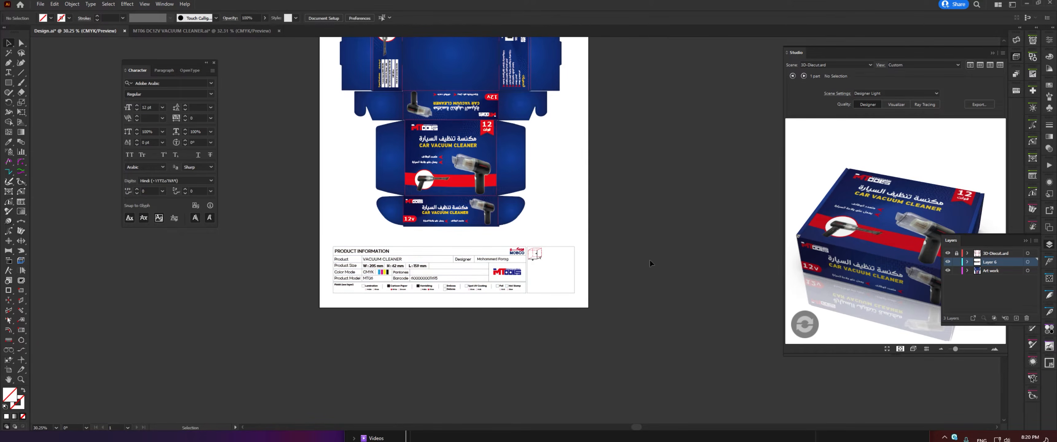
Step: Rename the new layer holding the Product Information table as Info
double_click(996, 263)
click(984, 299)
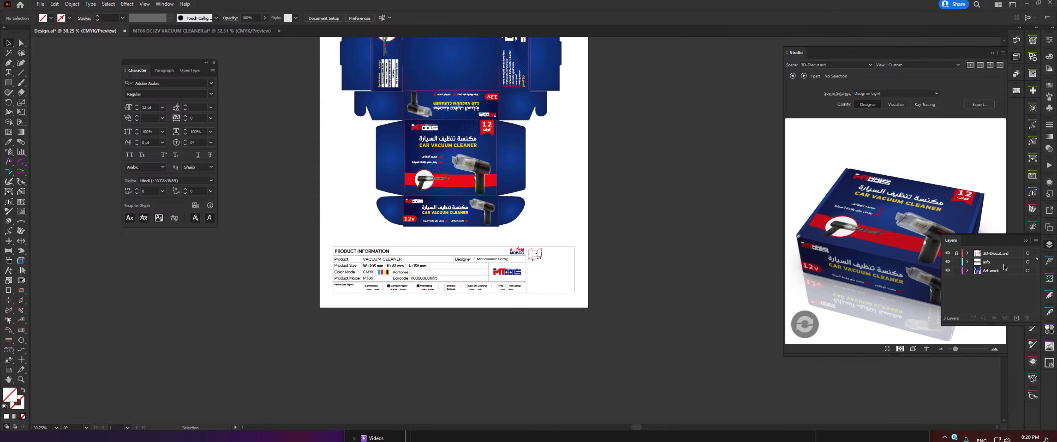
click(1025, 241)
Step: In the table's Product Size row, relabel the 62 mm dimension as L and the 159 mm dimension as H
drag(544, 214, 551, 252)
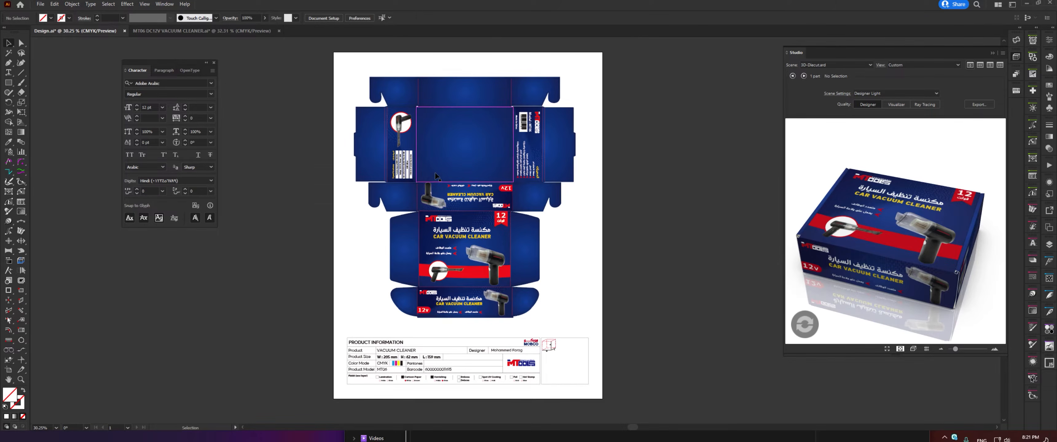
key(z)
click(554, 333)
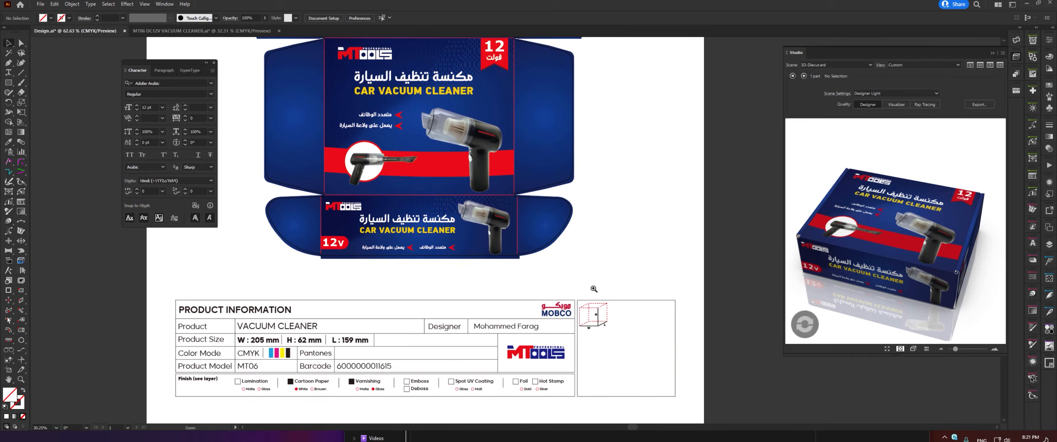
drag(460, 287, 516, 267)
key(v)
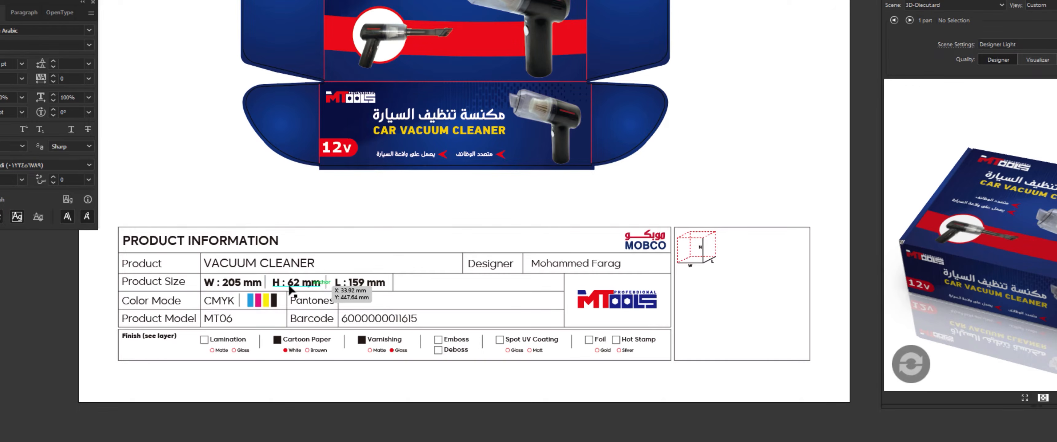
click(412, 267)
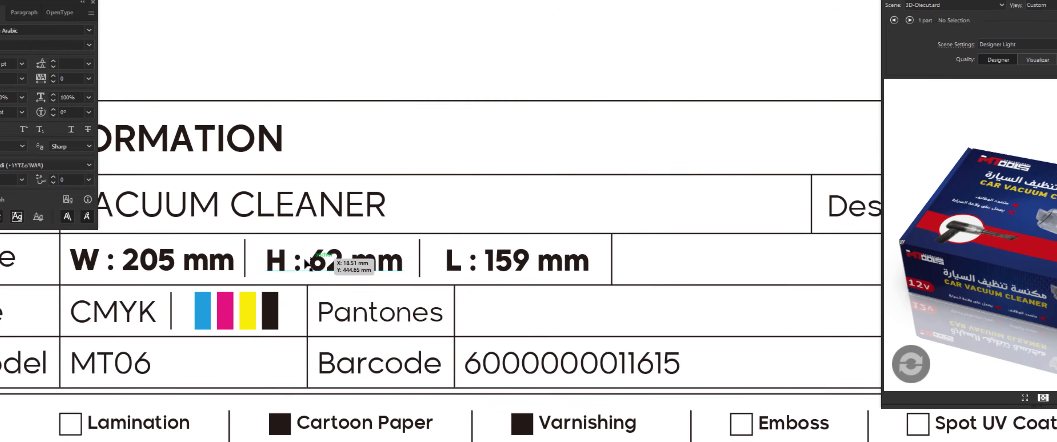
double_click(281, 263)
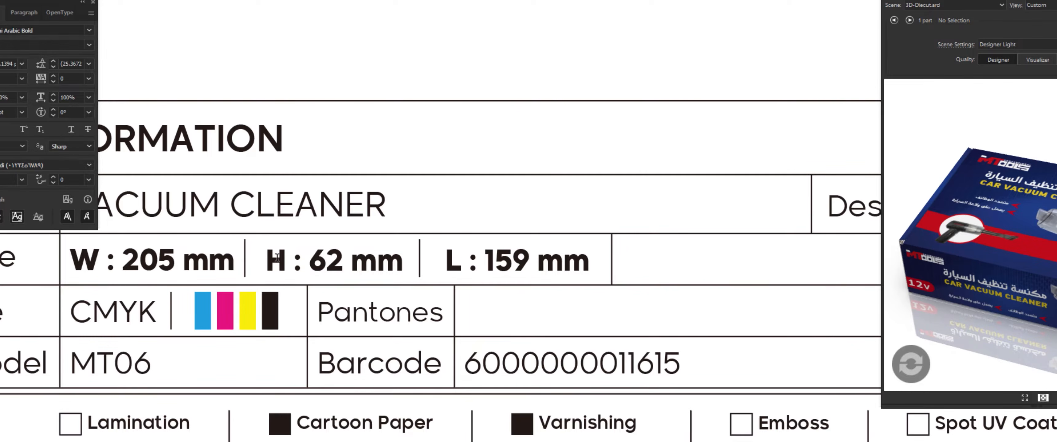
drag(265, 257, 288, 262)
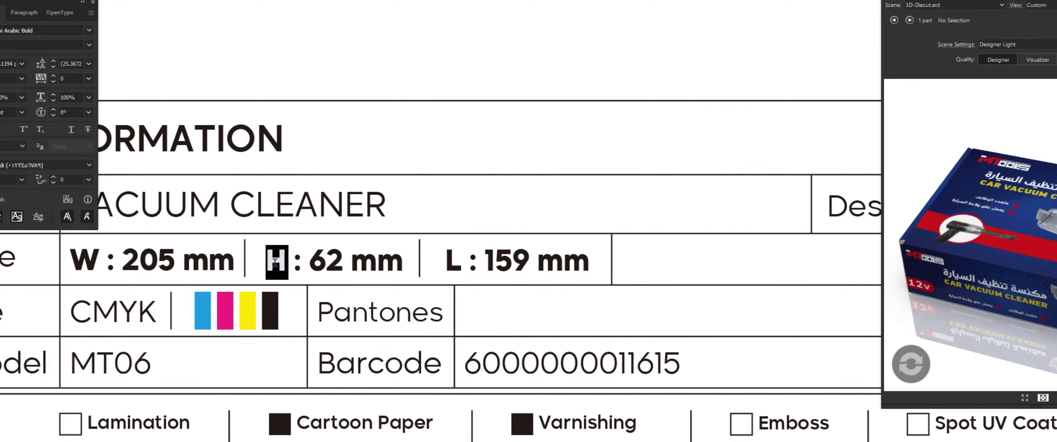
click(274, 263)
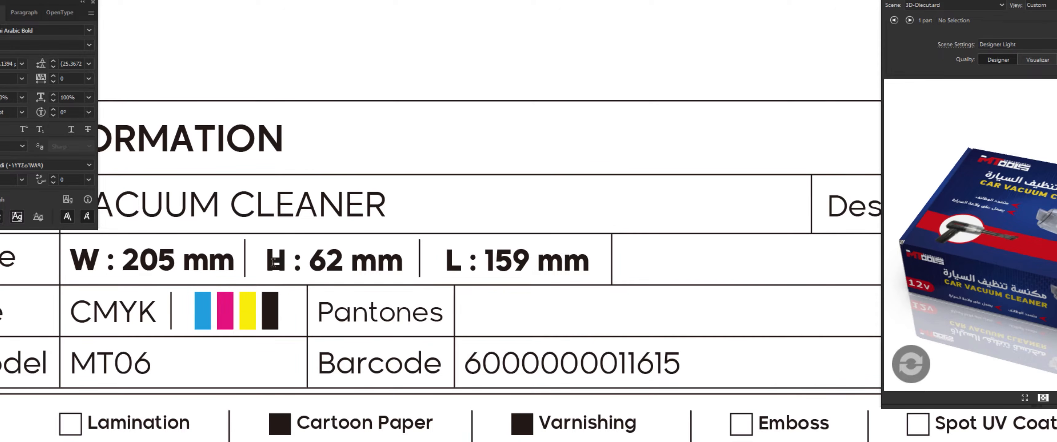
triple_click(273, 263)
drag(266, 261, 282, 263)
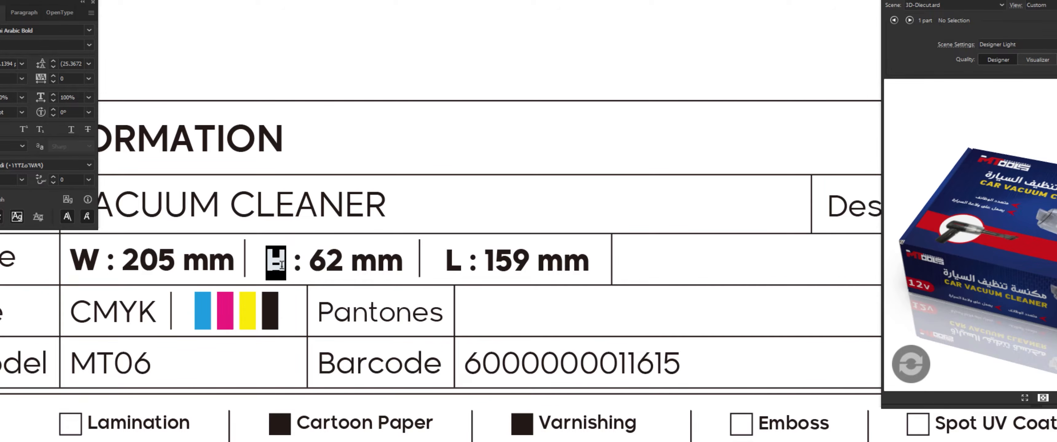
text(L)
drag(460, 263, 443, 263)
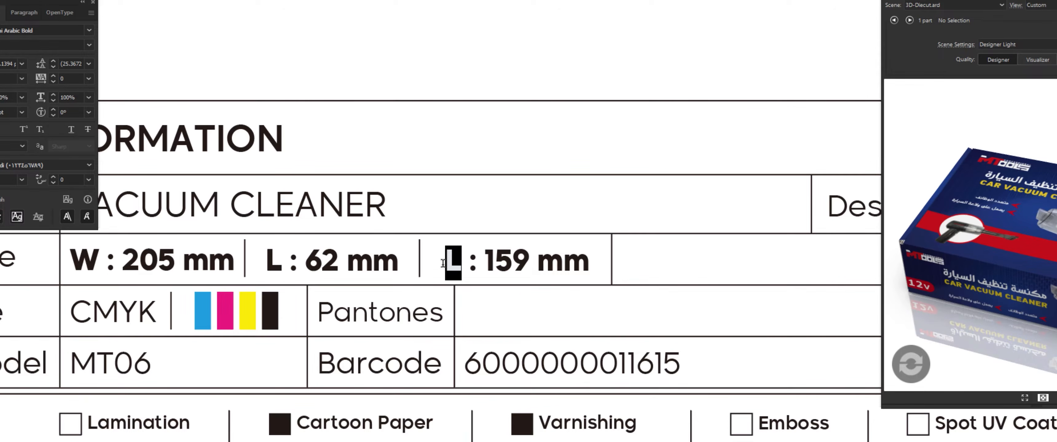
text(H)
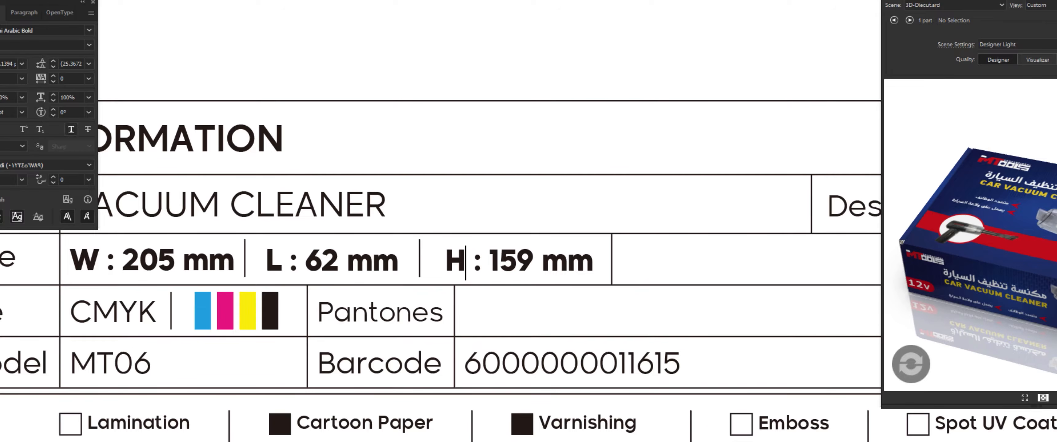
Step: Finish editing the size text and review the Product Information table together with the packaging artwork on the artboard
key(Escape)
click(624, 157)
drag(617, 148, 447, 166)
drag(618, 184, 435, 230)
click(442, 259)
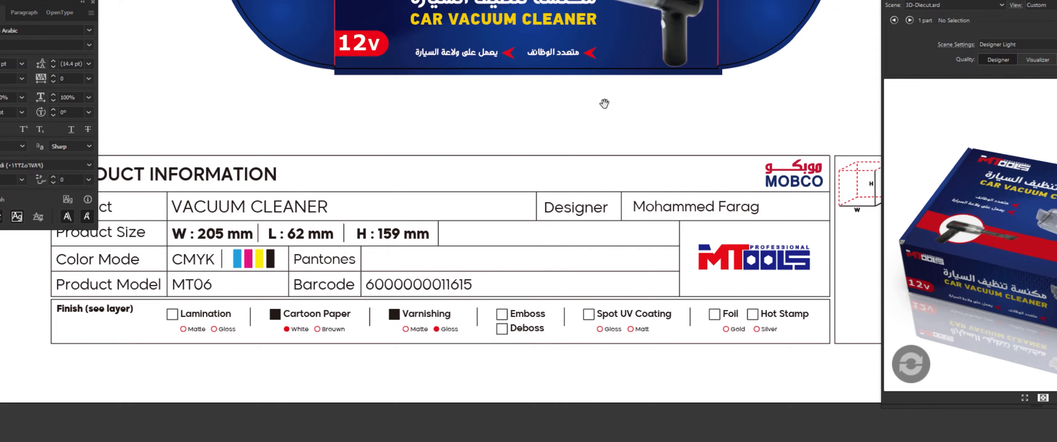
scroll(500, 353, up, 10)
scroll(546, 360, up, 10)
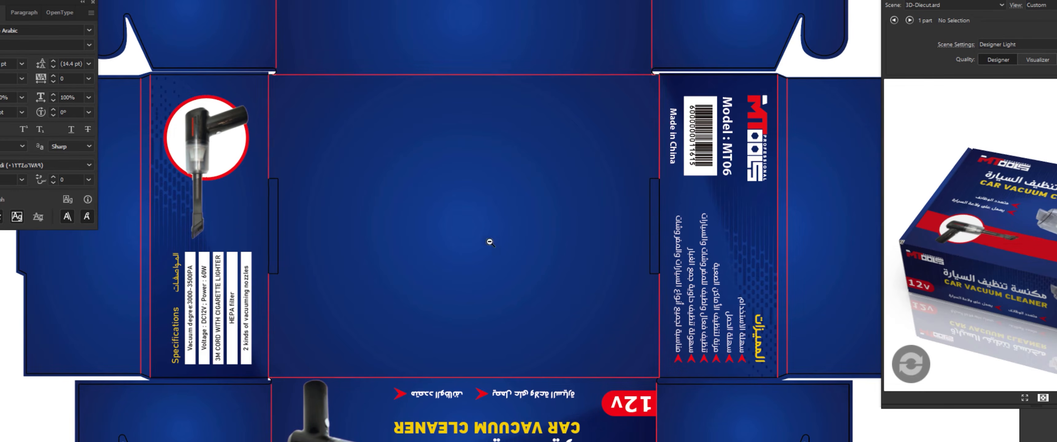
key(ctrl+0)
scroll(406, 283, up, 3)
scroll(406, 283, down, 5)
scroll(415, 304, up, 4)
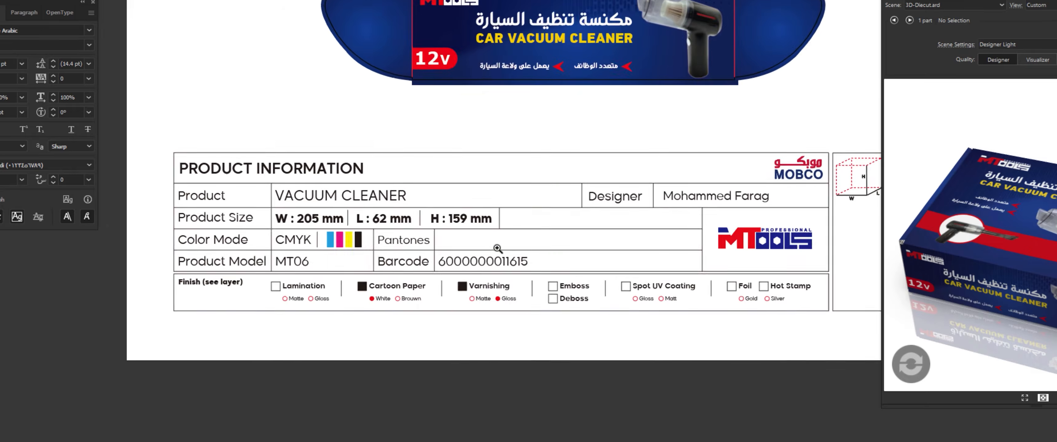
scroll(454, 274, down, 2)
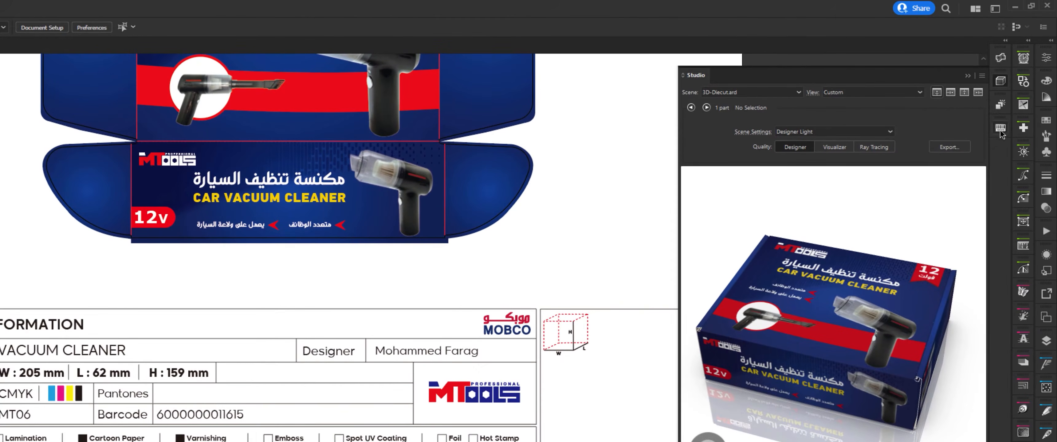
Step: Look through the Dynamic Barcodes options, including the barcode types, the CODE 128 settings and the code value
click(1000, 129)
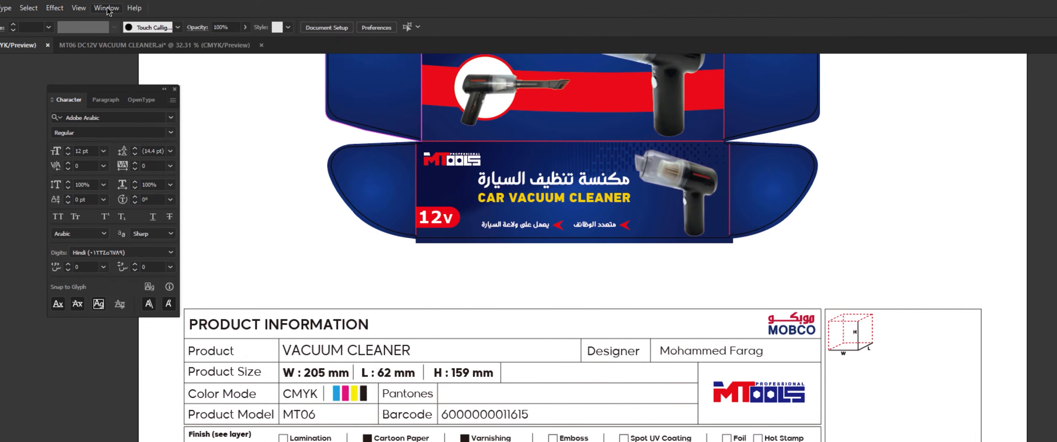
click(147, 6)
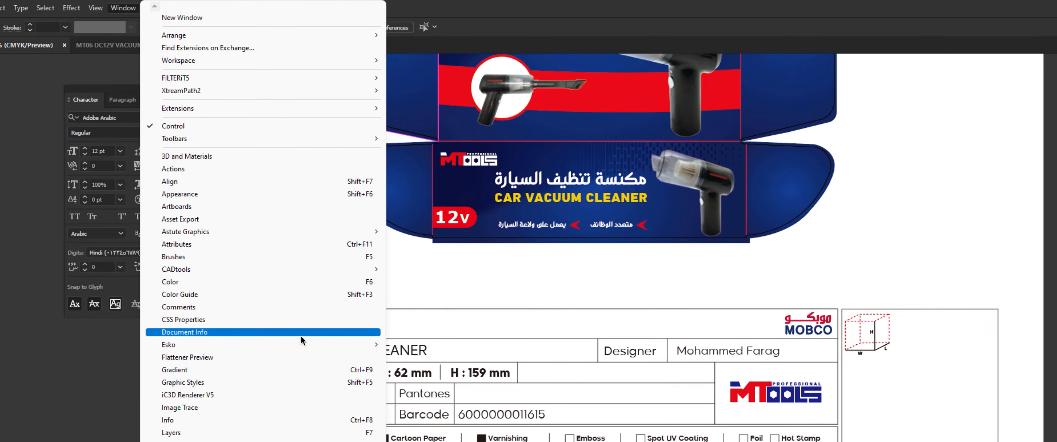
mouse_move(310, 343)
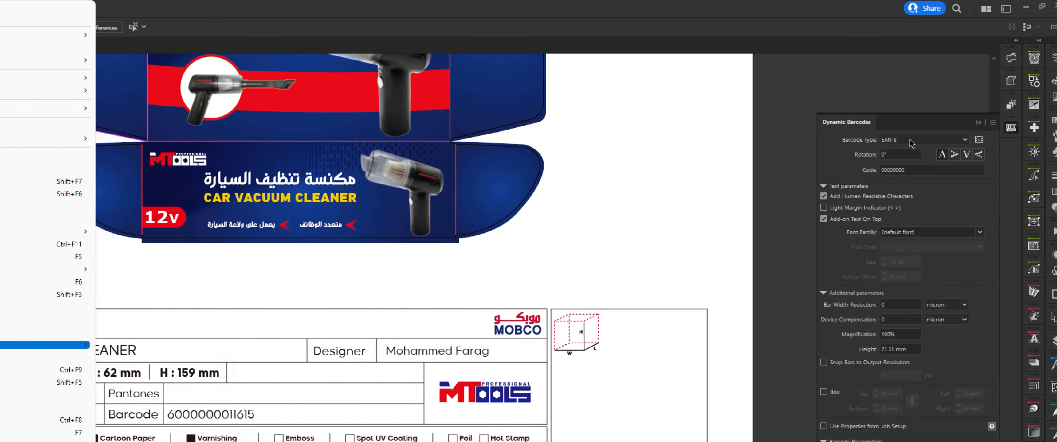
click(945, 144)
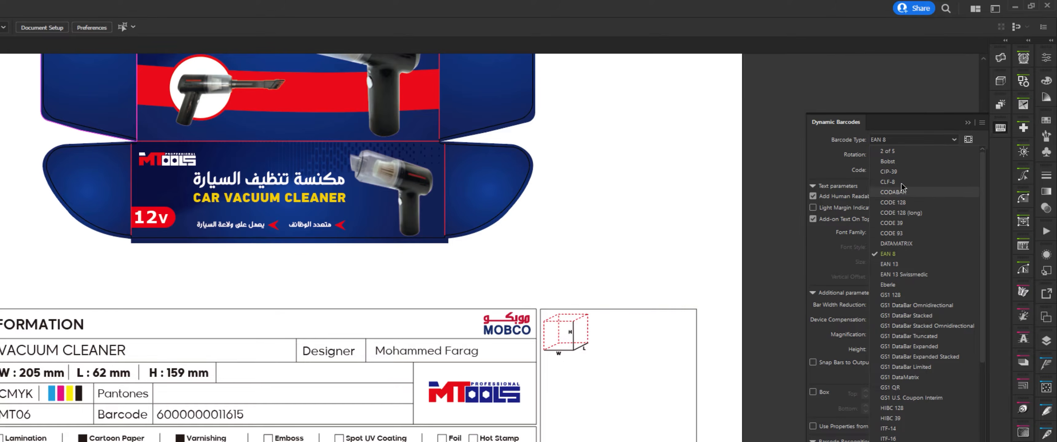
key(Escape)
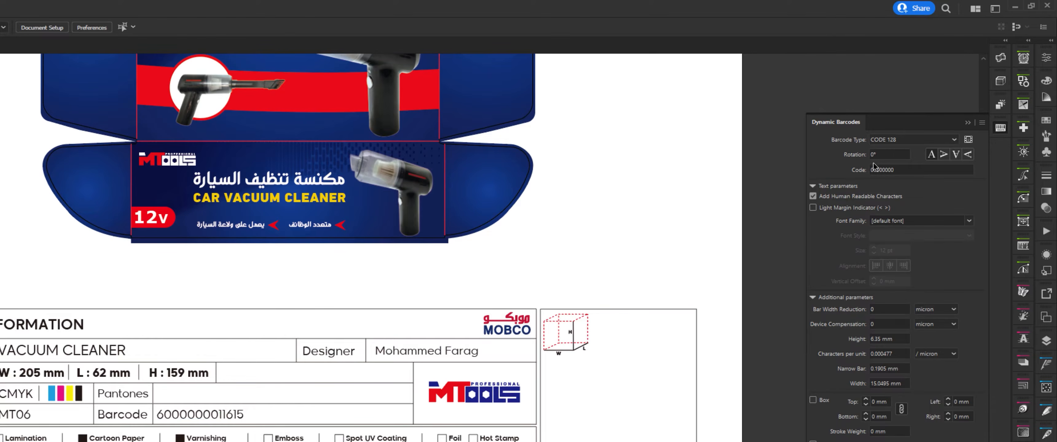
click(901, 169)
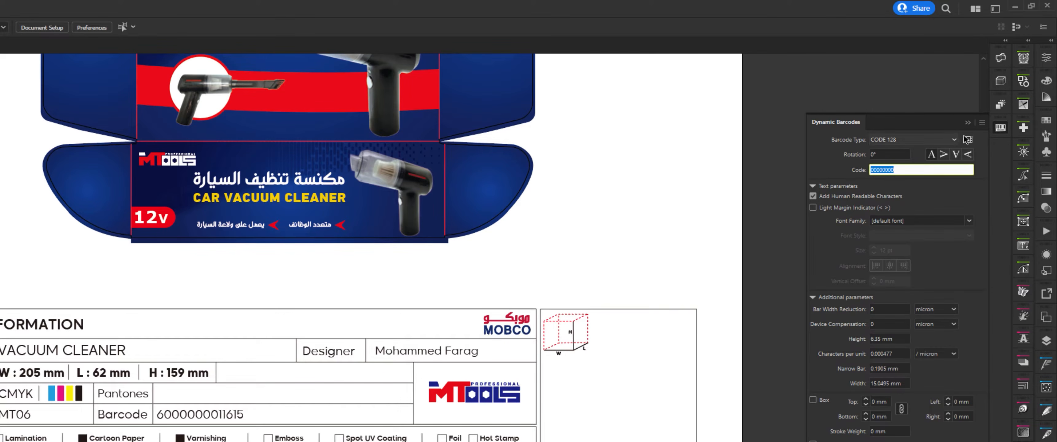
click(968, 125)
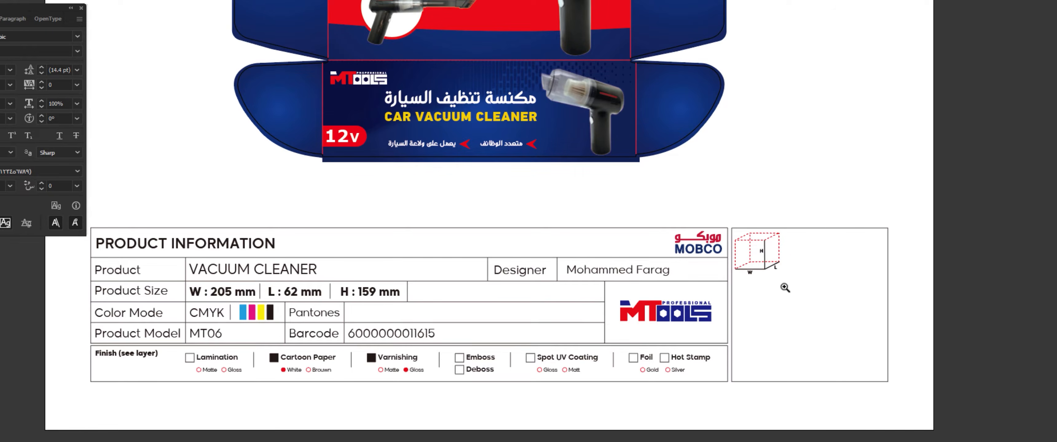
Step: Examine the box dimension diagram, the product details and the finish options in the Product Information table
scroll(782, 285, up, 2)
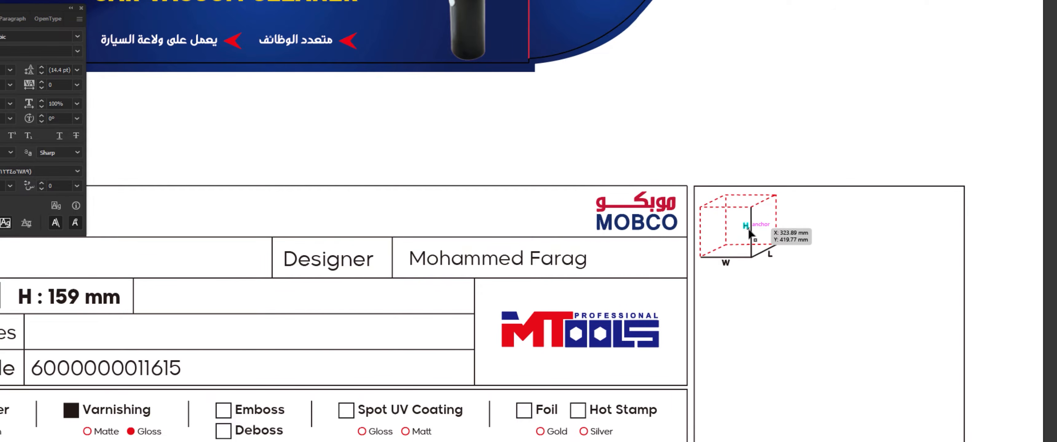
scroll(801, 313, down, 1)
scroll(425, 347, left, 3)
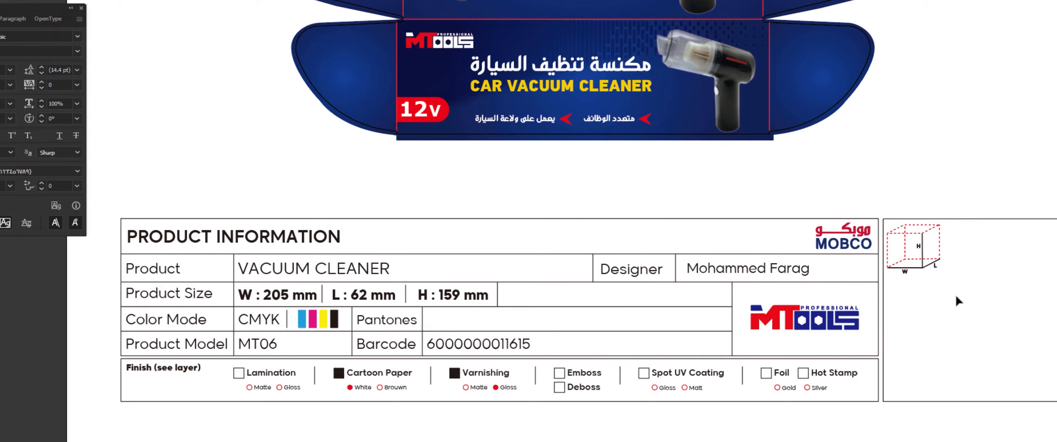
scroll(975, 307, down, 2)
scroll(480, 255, left, 2)
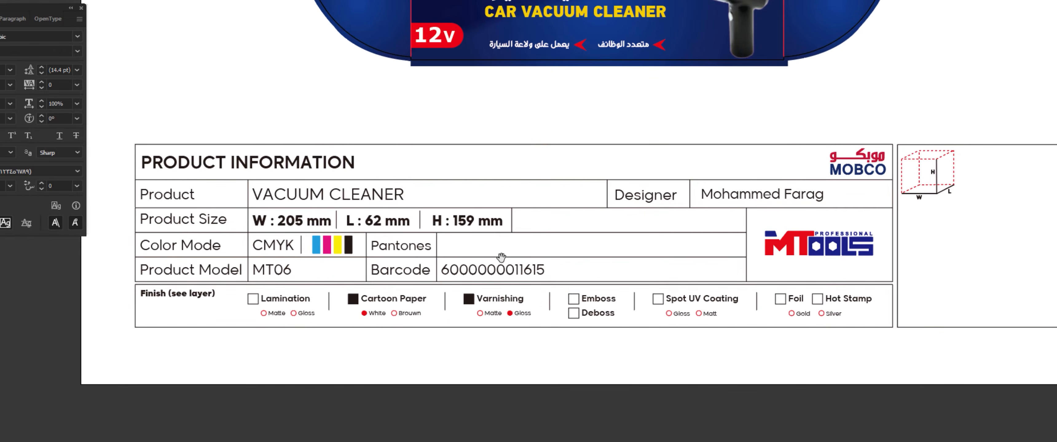
scroll(655, 296, up, 1)
scroll(655, 296, right, 3)
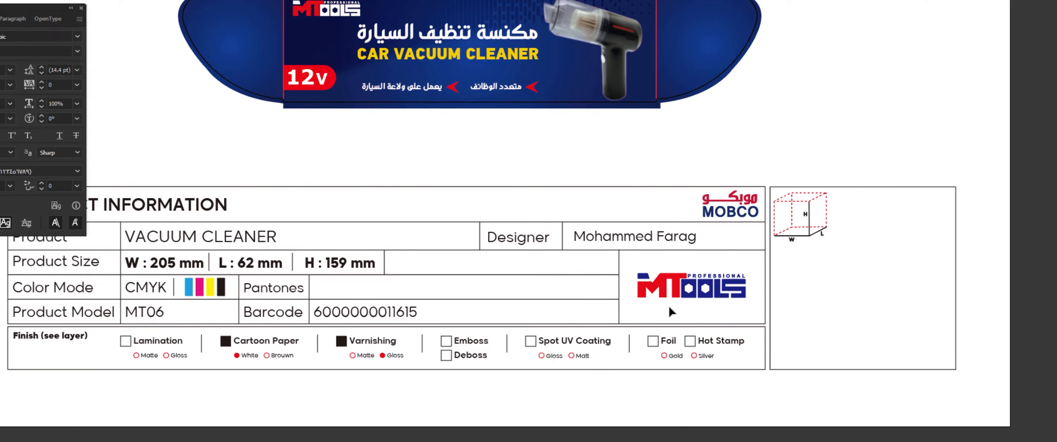
drag(660, 276, 651, 300)
drag(112, 398, 252, 384)
drag(404, 324, 356, 379)
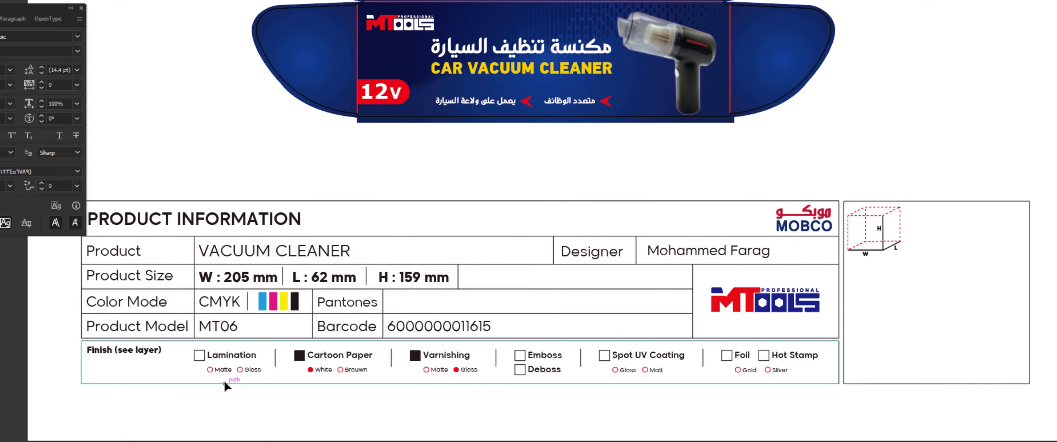
Step: Mark Gloss under Lamination in the Finish row by swapping its circle's red stroke to a fill
key(z)
drag(213, 410, 342, 314)
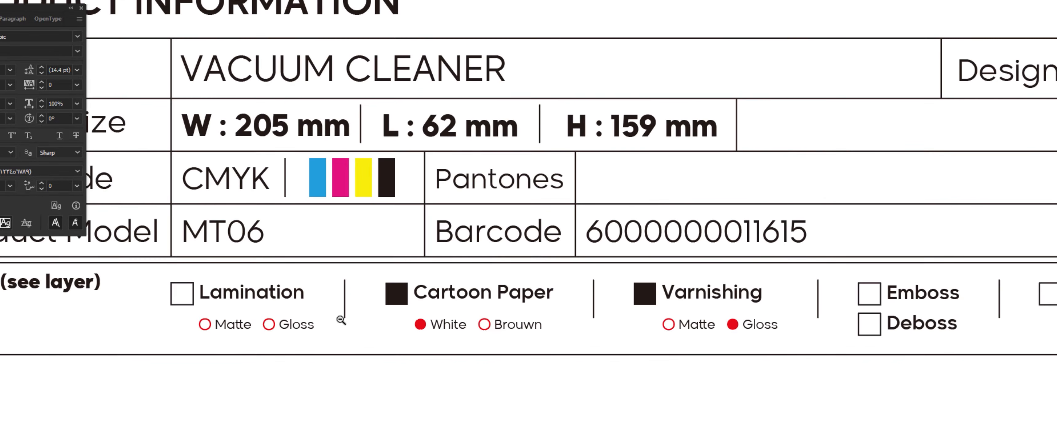
click(266, 328)
key(shift+x)
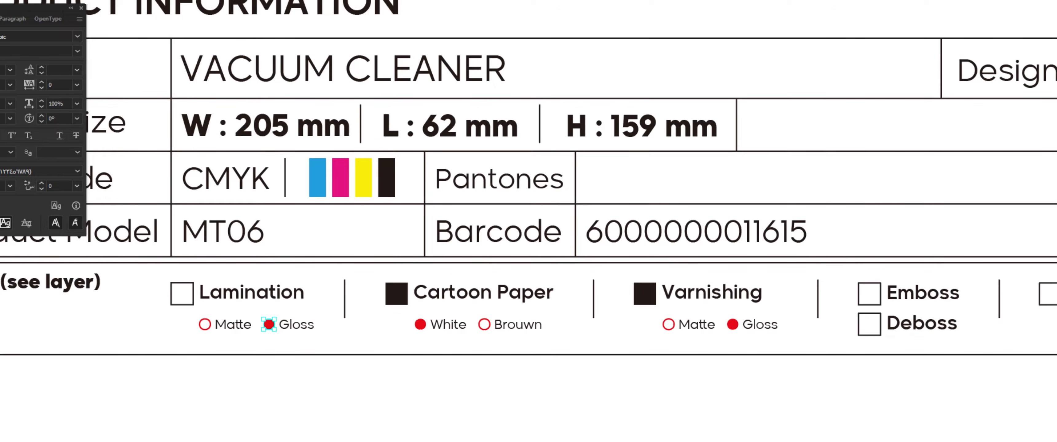
click(236, 396)
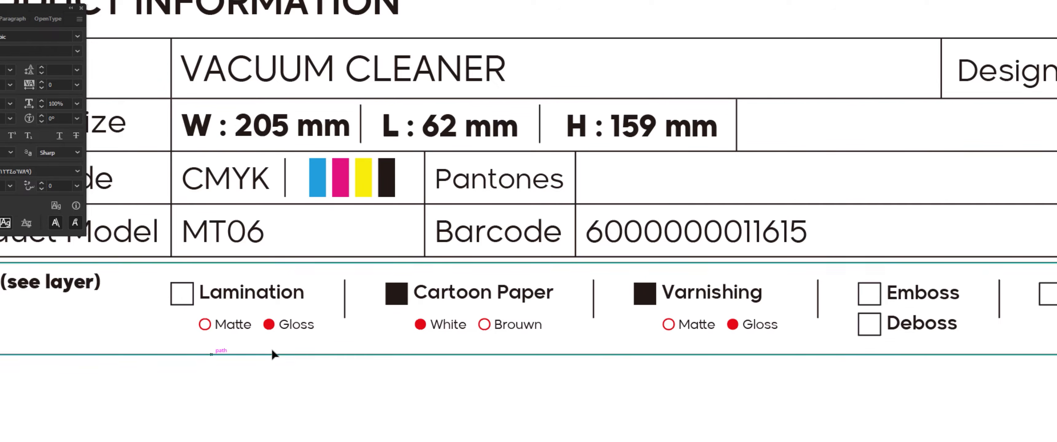
drag(383, 331, 283, 331)
click(283, 331)
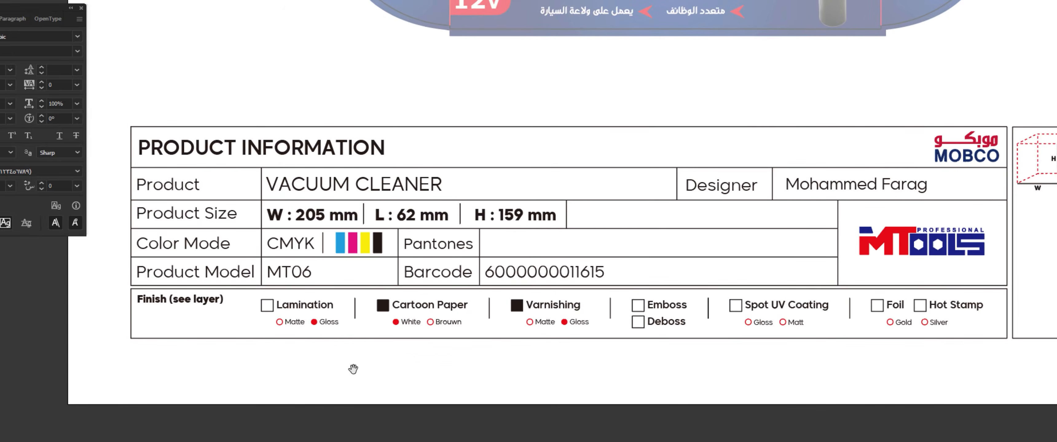
Step: Mark Lamination as an applied finish by swapping its checkbox's black stroke to a fill, and deselect it
drag(351, 365, 318, 382)
click(423, 356)
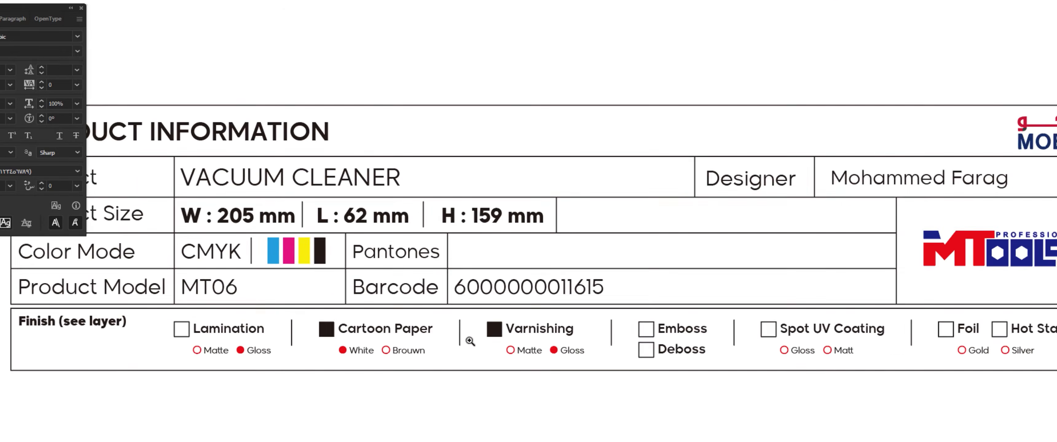
drag(423, 356, 345, 320)
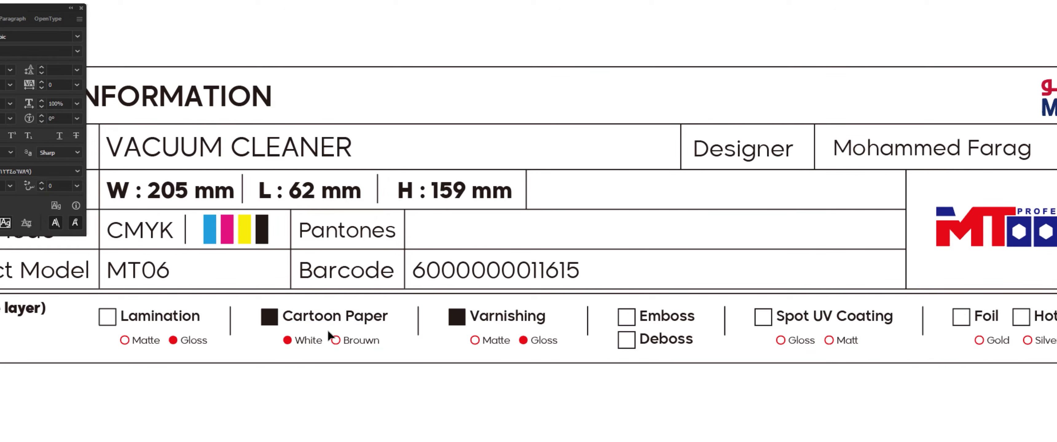
click(107, 316)
key(shift+x)
key(ctrl+shift+a)
scroll(301, 399, down, 3)
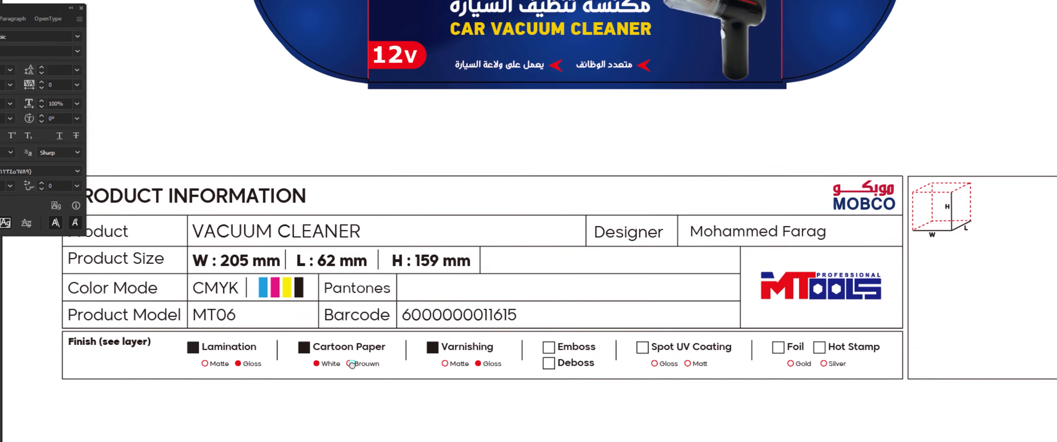
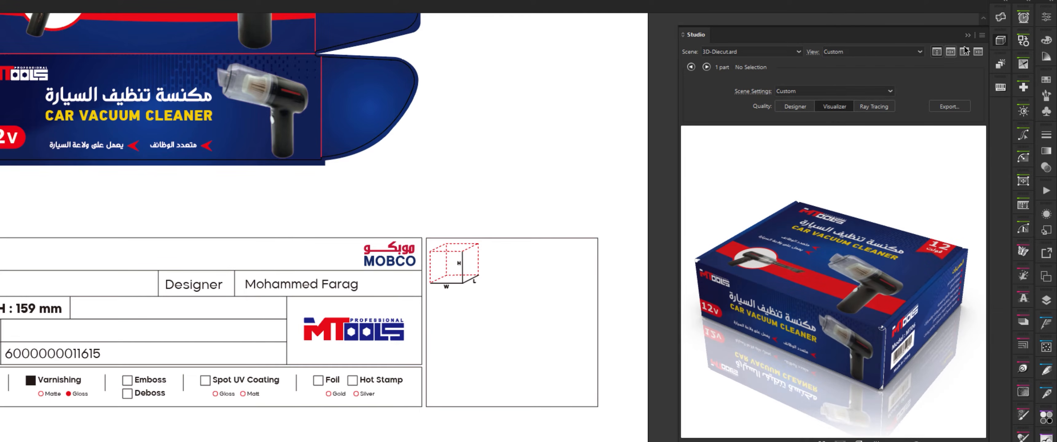
Step: Set the lighting environment of the 3D Studio scene to Photo studio 2
click(982, 35)
click(873, 51)
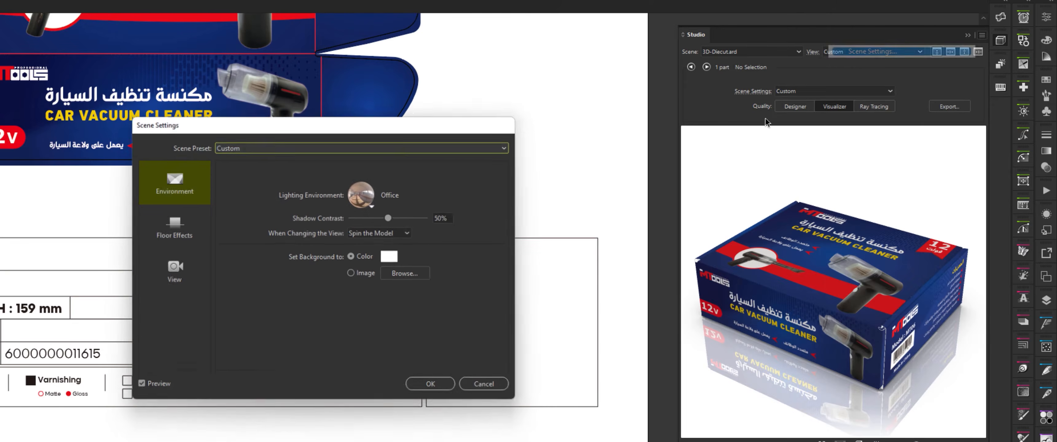
click(363, 195)
click(458, 415)
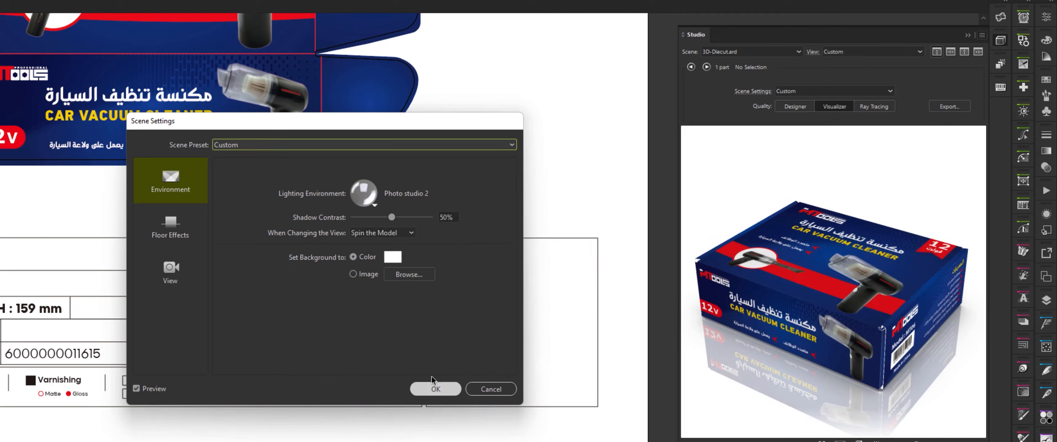
click(434, 389)
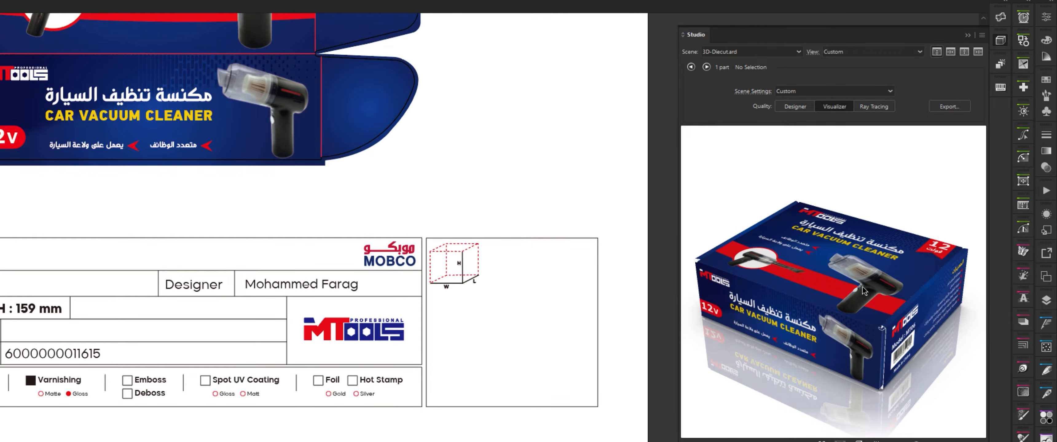
Step: Recheck the scene's lighting settings and rotate the 3D box to an angled view showing its top, front and barcode side
drag(863, 290, 935, 228)
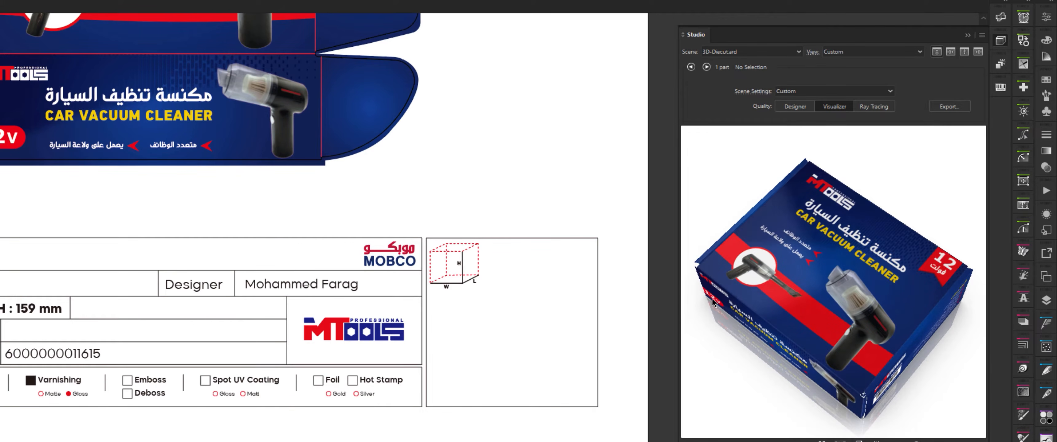
drag(805, 279, 851, 275)
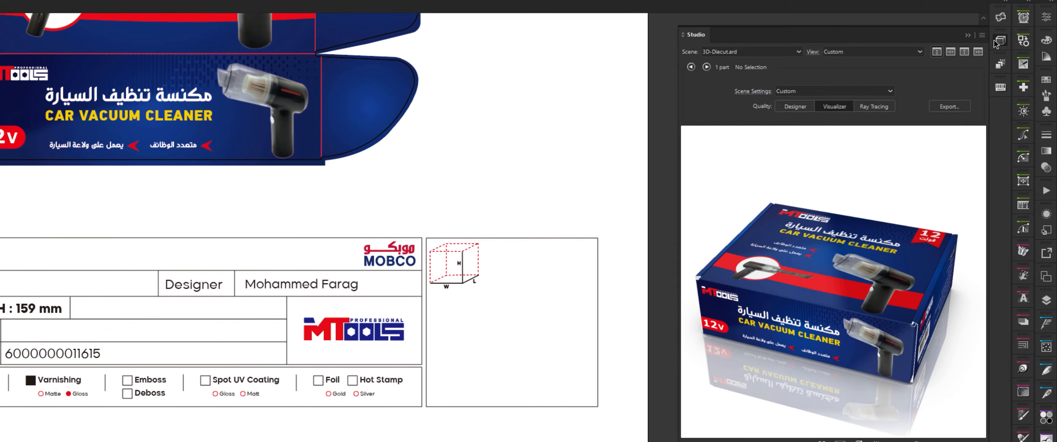
click(982, 35)
click(839, 55)
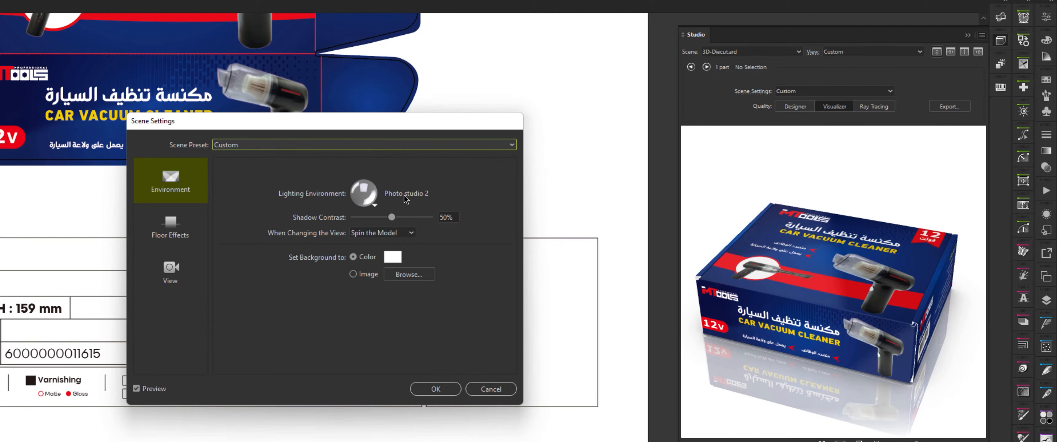
click(434, 389)
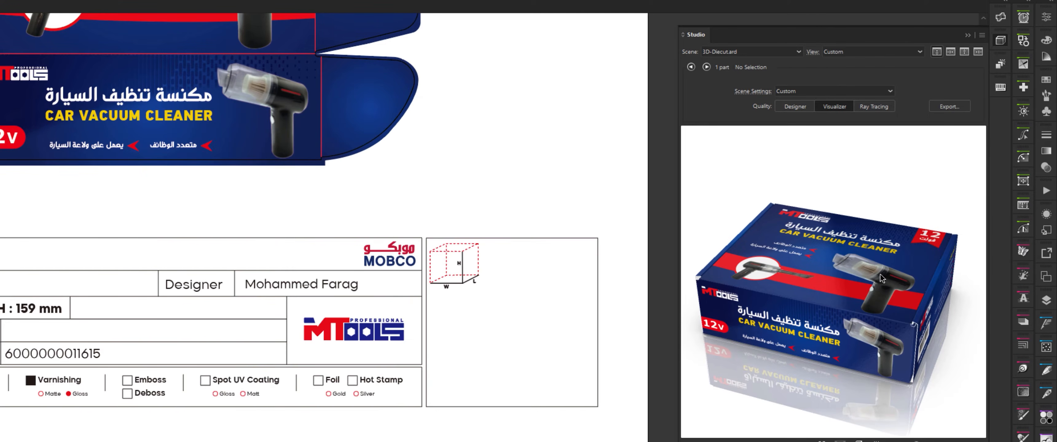
drag(822, 323, 822, 297)
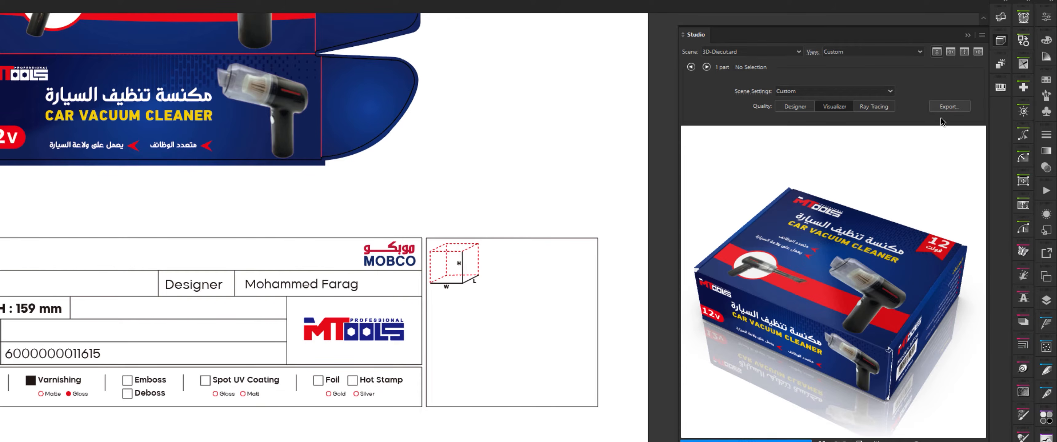
Step: Set up the 3D box render's image export as a PNG with a transparent background, to be stored in a local folder
click(947, 108)
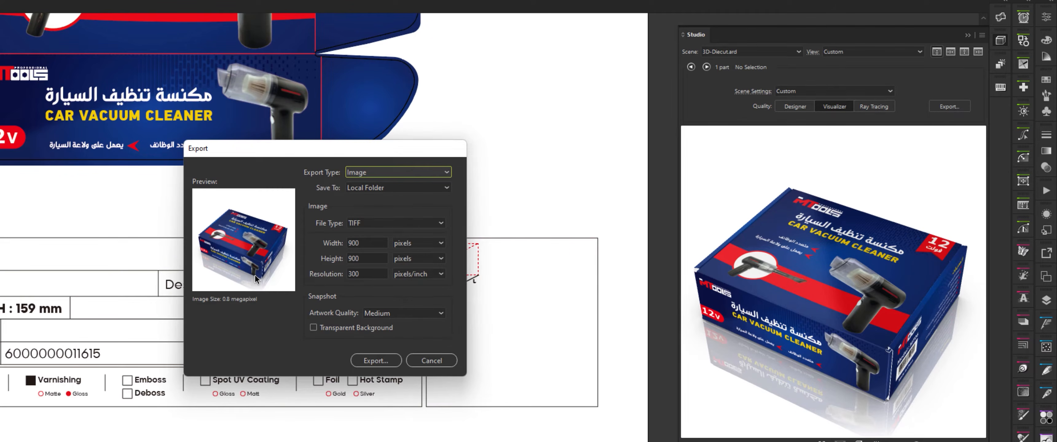
click(377, 188)
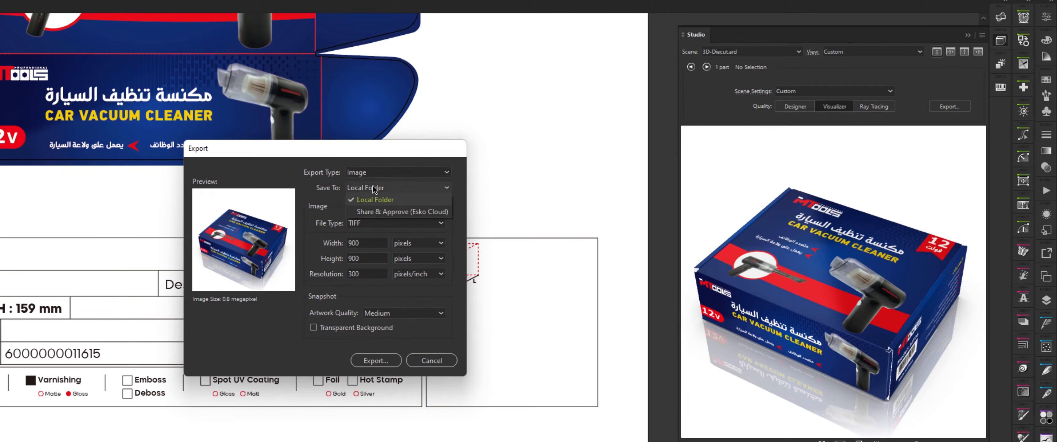
click(330, 333)
click(313, 327)
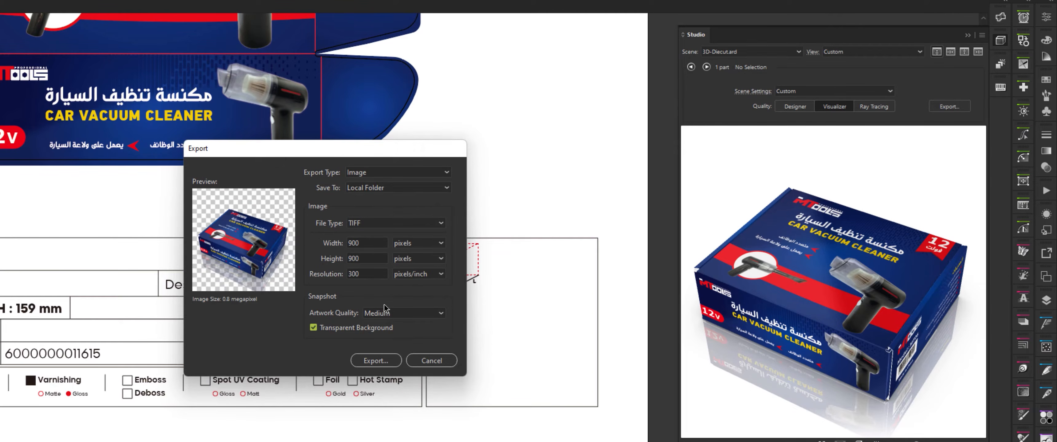
click(368, 223)
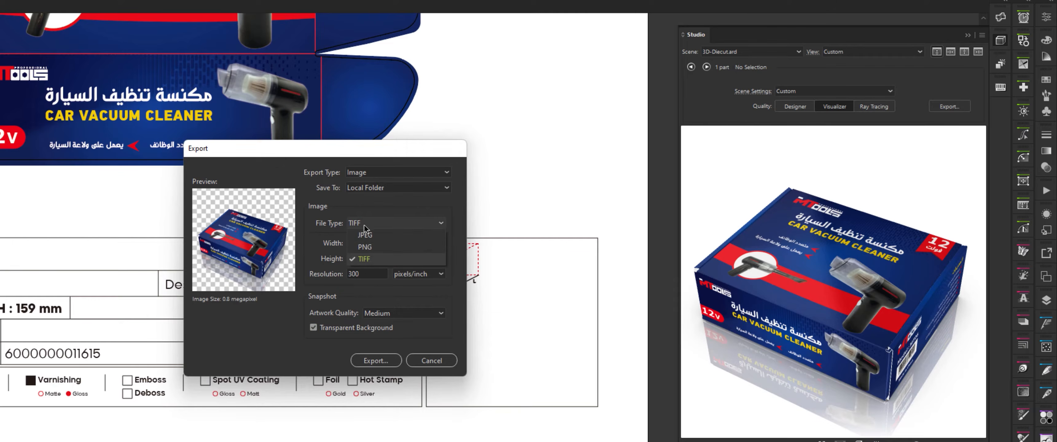
click(365, 247)
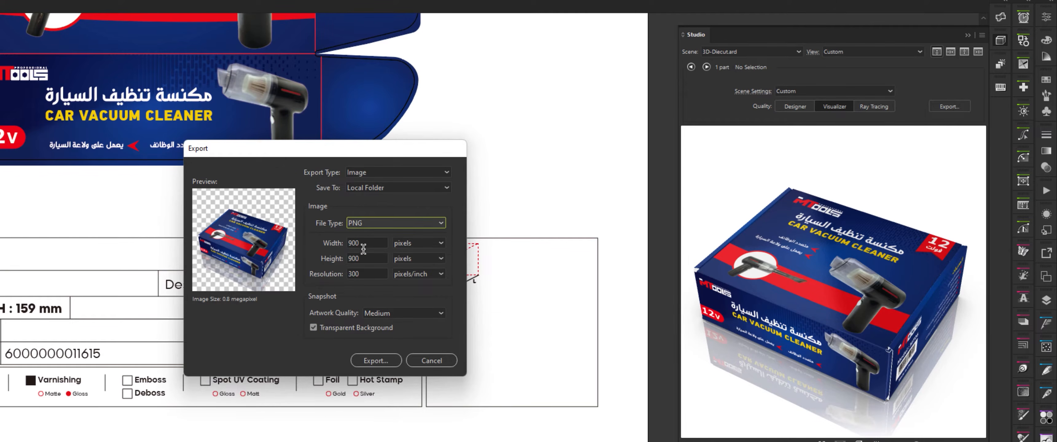
Step: Export the box render as a PNG image named Photo in the Tu folder on the desktop
click(375, 361)
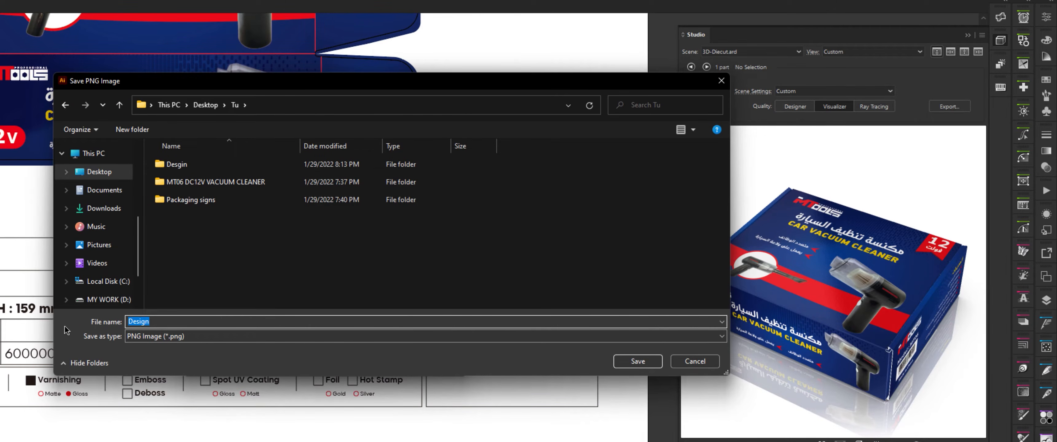
text(Photo)
click(632, 362)
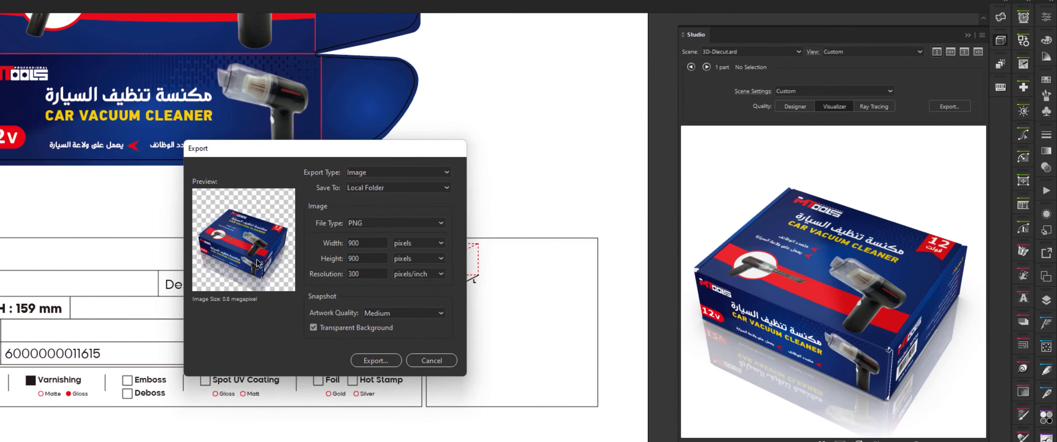
click(375, 360)
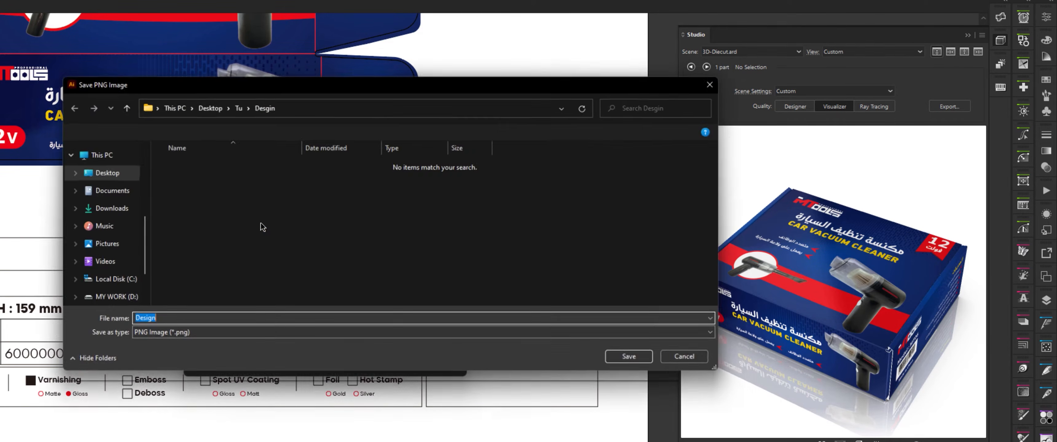
click(642, 362)
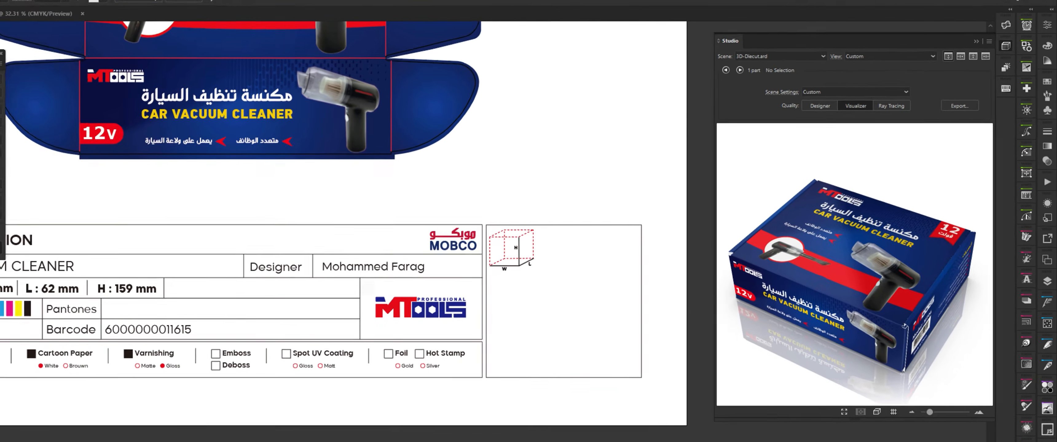
Step: Check the Autosaviour save status and save the Design.ai document
click(40, 3)
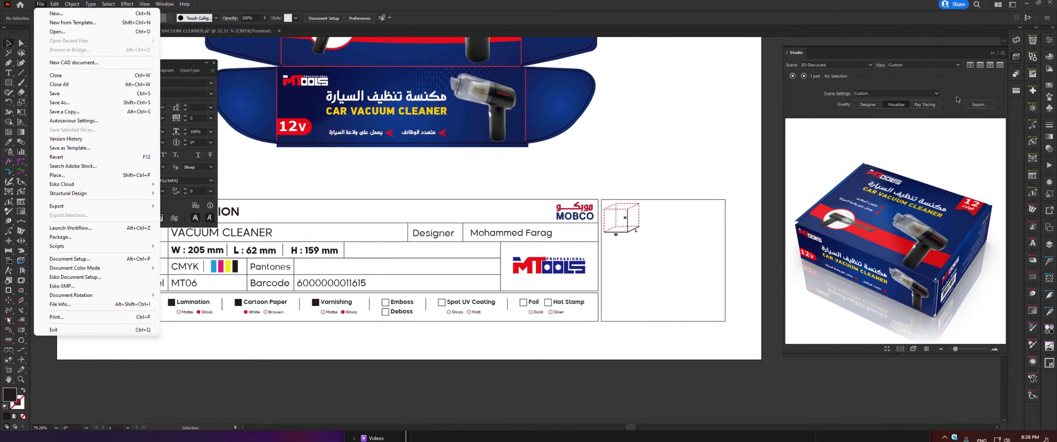
click(1017, 40)
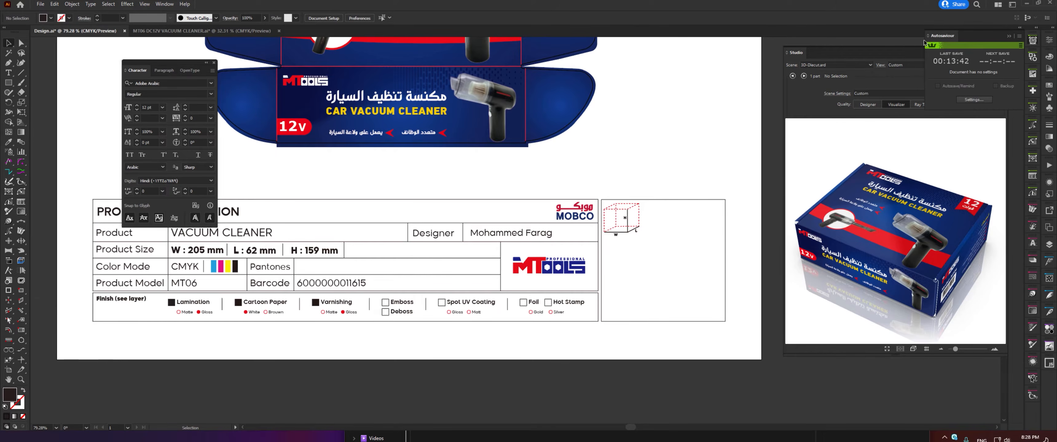
click(1018, 37)
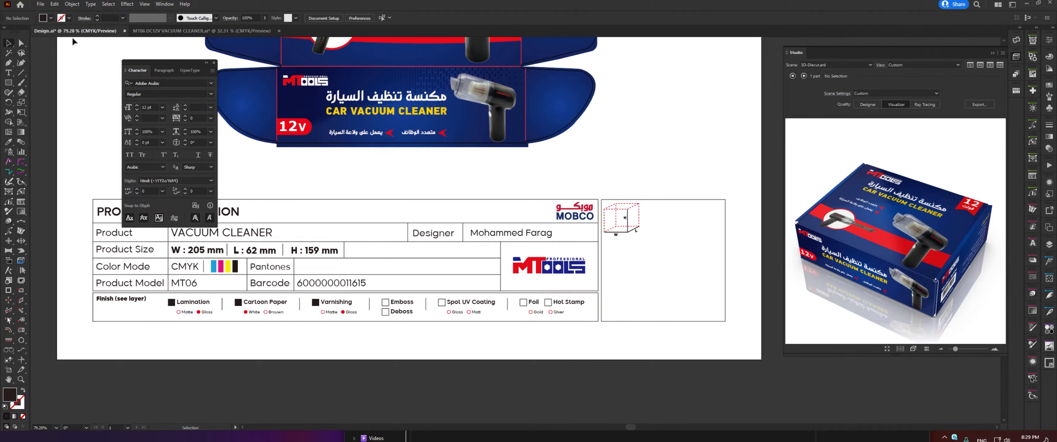
click(40, 4)
click(66, 95)
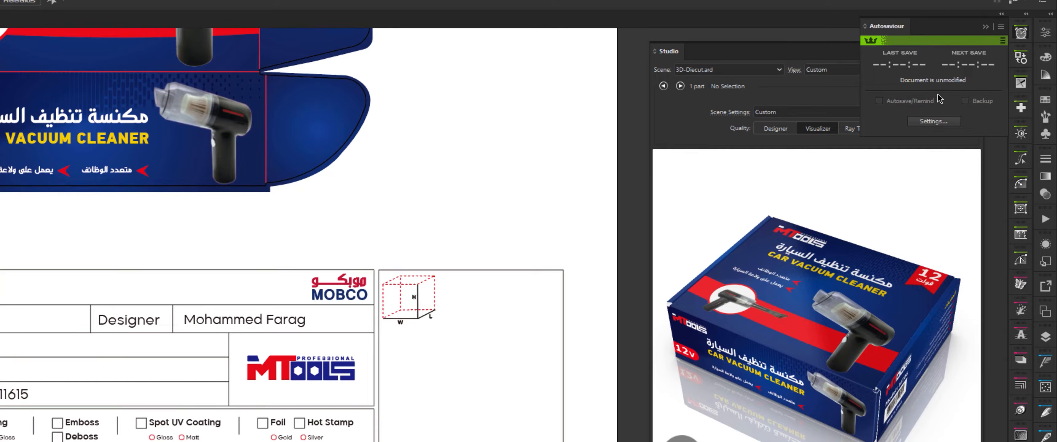
Step: Enable Autosaviour for the document with a 10-minute interval and the Just Remind Me option
click(933, 121)
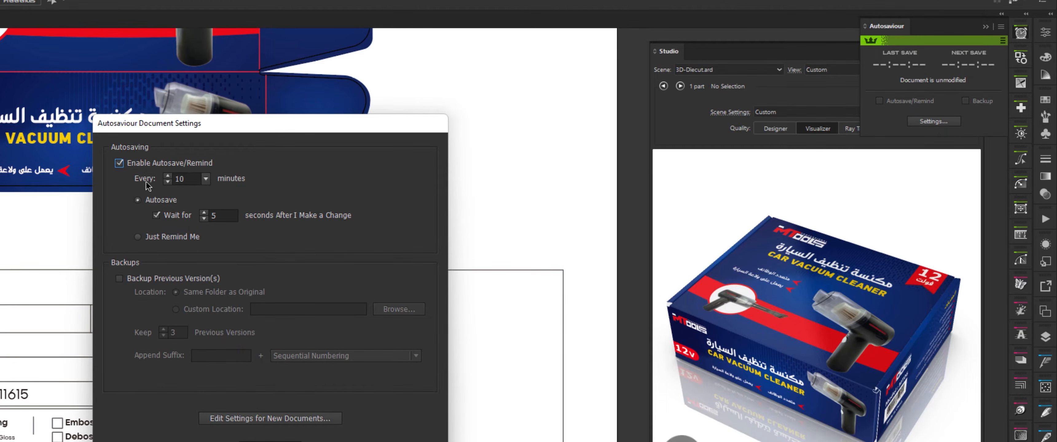
click(194, 182)
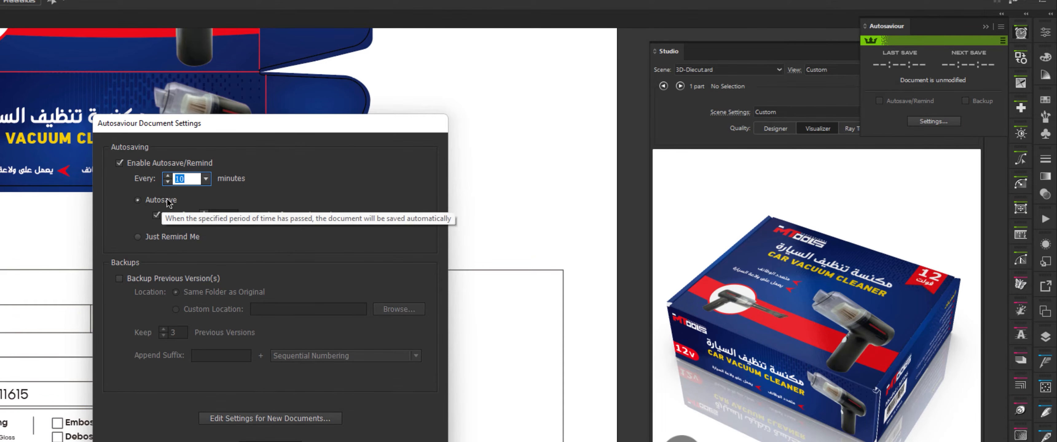
click(150, 238)
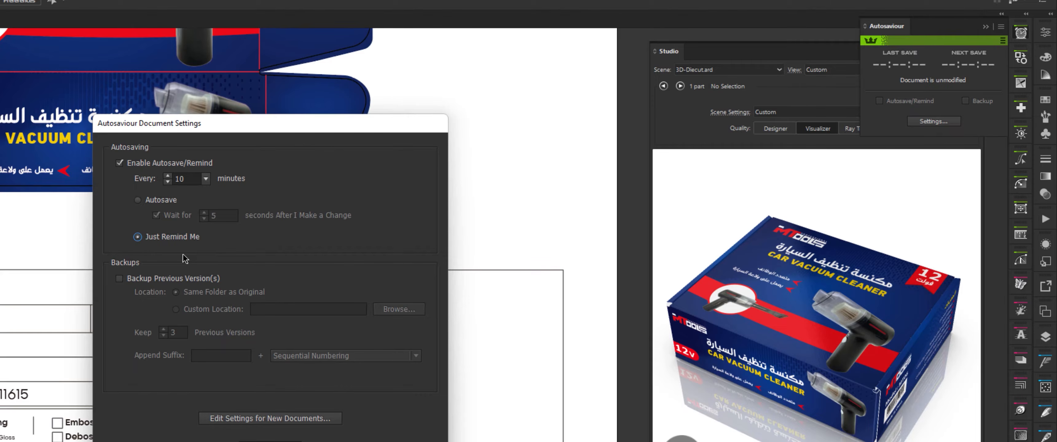
click(274, 441)
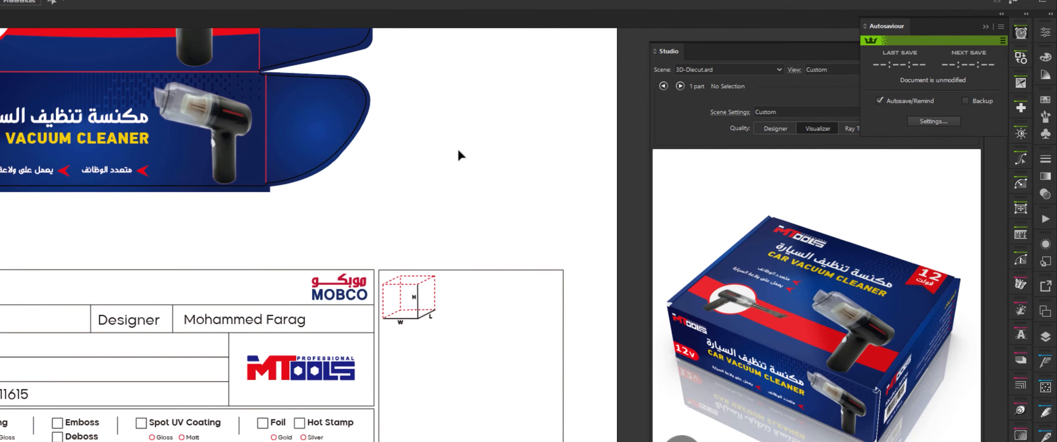
Step: Place the Photo PNG from the Tu folder into the empty frame beside the Product Information table
scroll(355, 197, down, 2)
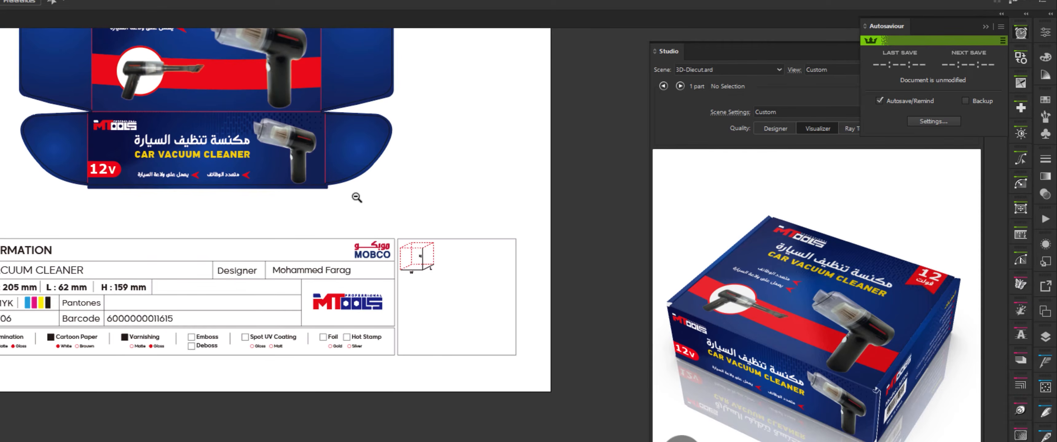
drag(331, 216, 330, 217)
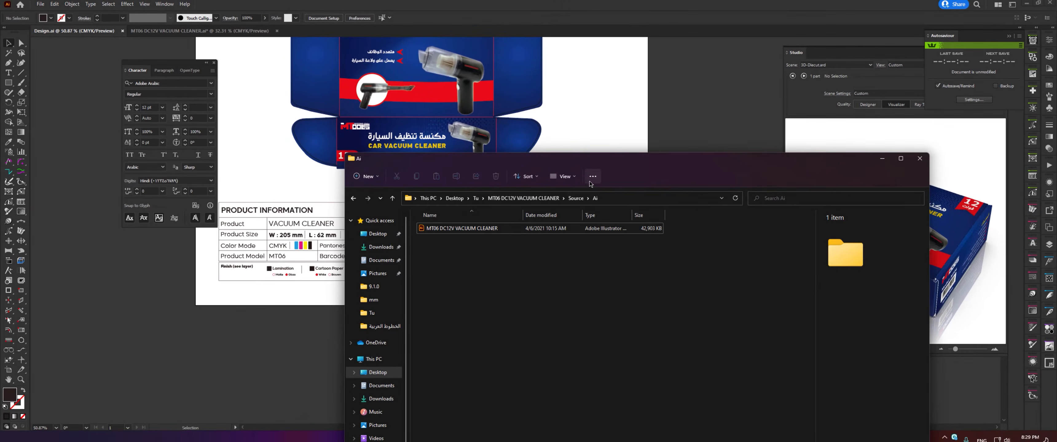
click(353, 198)
click(476, 199)
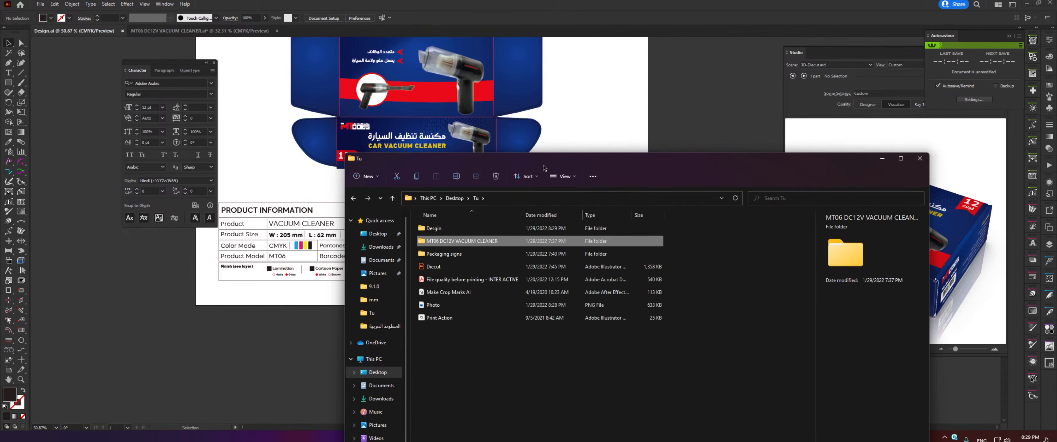
drag(615, 159, 751, 78)
drag(569, 225, 668, 218)
key(z)
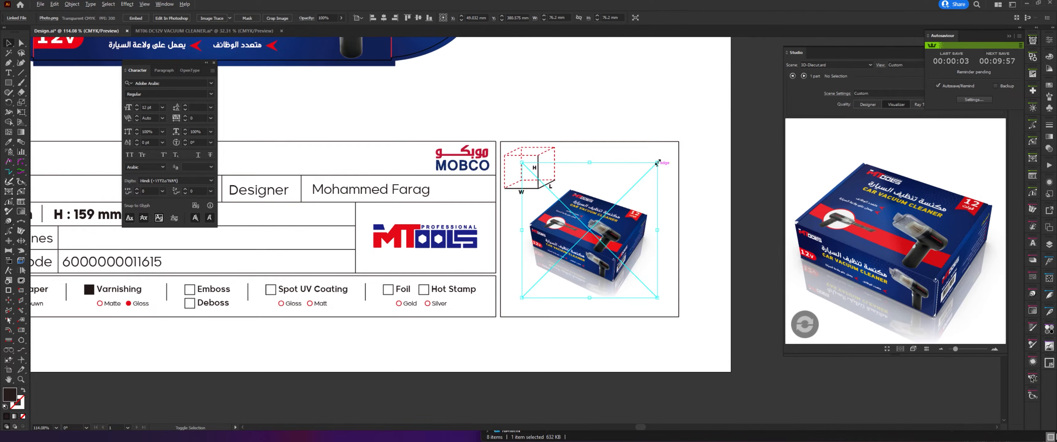
Step: Scale the placed box render to about 98 mm square, shift it slightly within its frame, and deselect it
drag(666, 153, 678, 137)
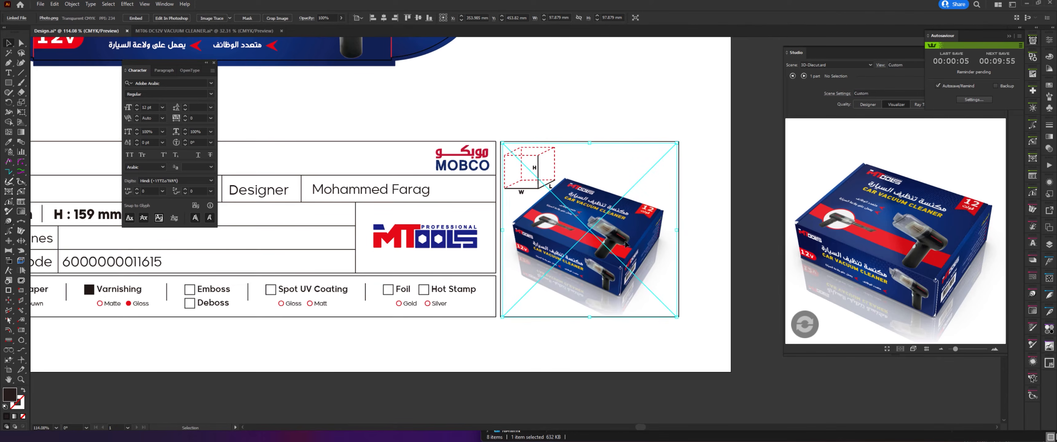
drag(622, 244, 628, 242)
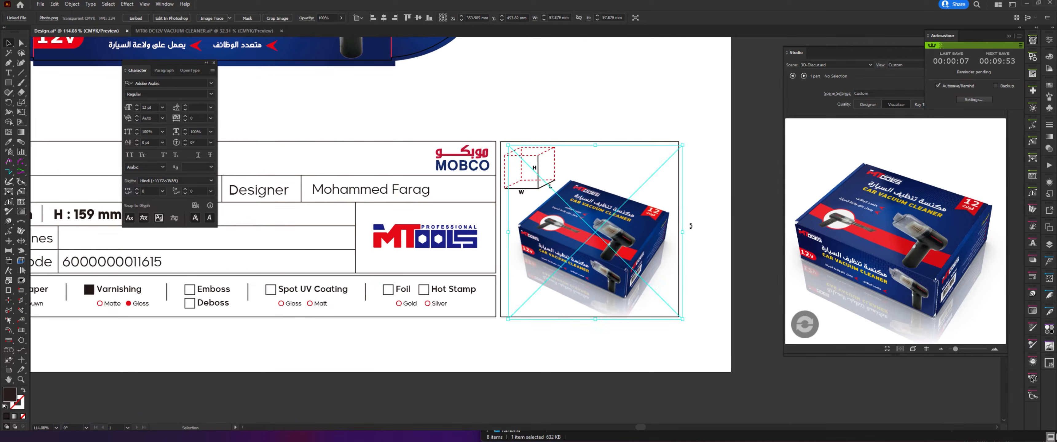
click(656, 159)
key(z)
scroll(656, 160, down, 5)
scroll(555, 298, up, 3)
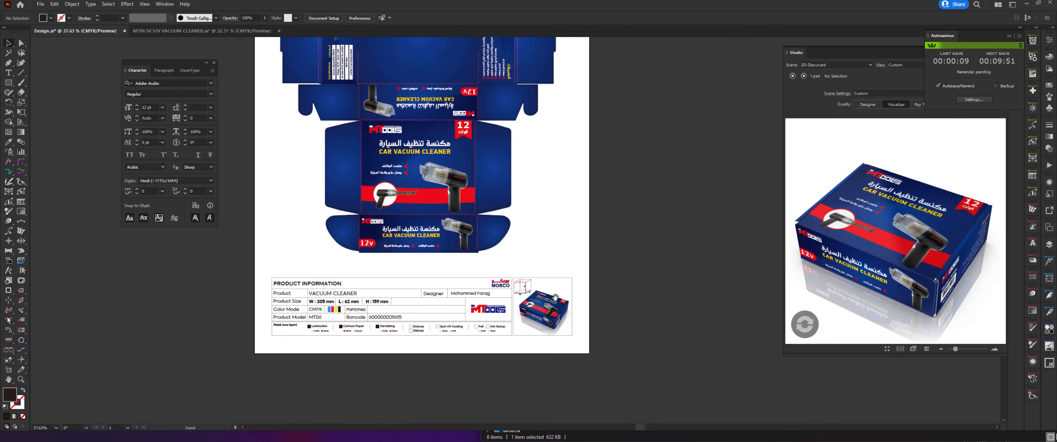
key(v)
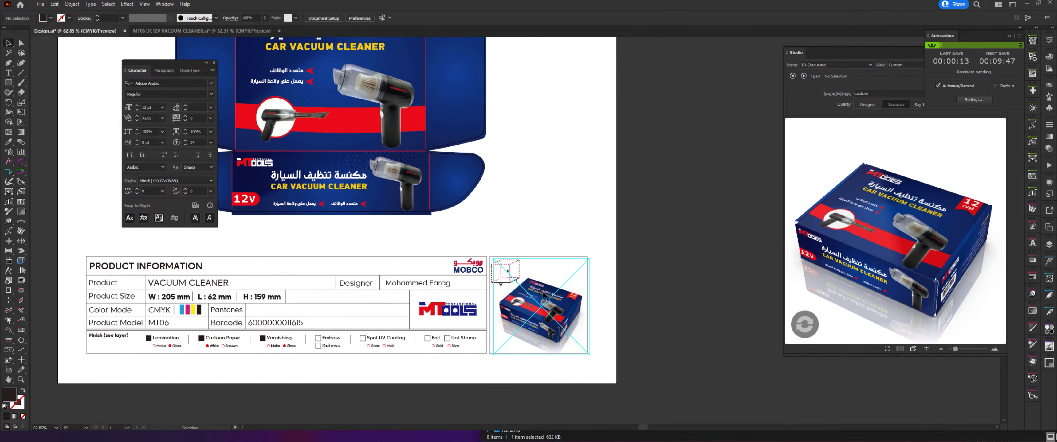
Step: Collapse the Autosaviour and Studio panels to clear the view of the full dieline
scroll(539, 181, down, 4)
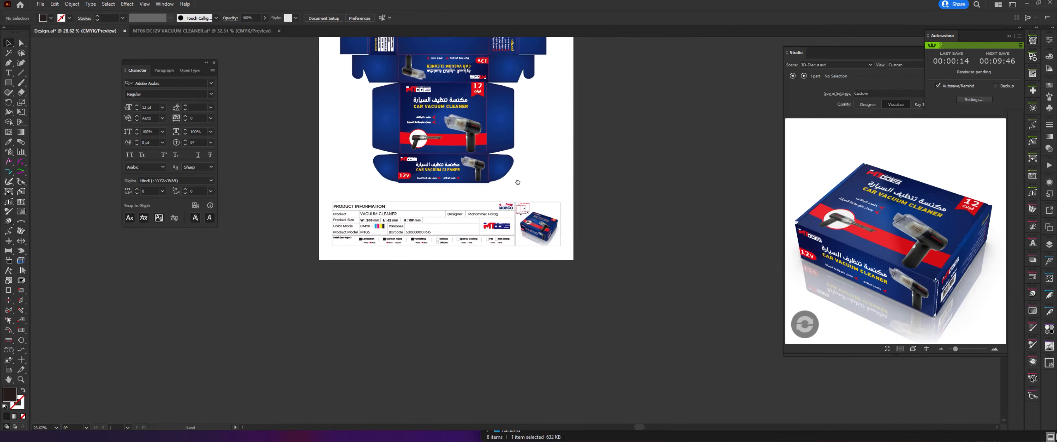
drag(531, 278, 521, 249)
scroll(538, 232, up, 2)
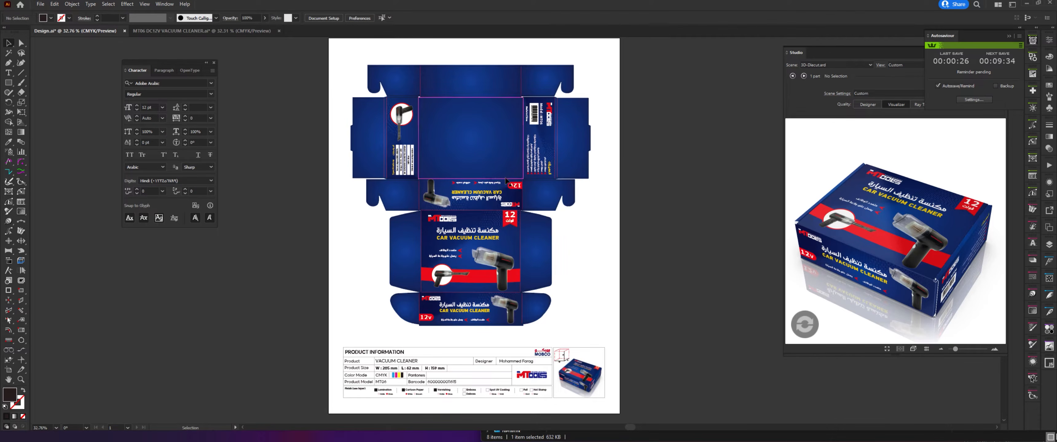
click(1009, 36)
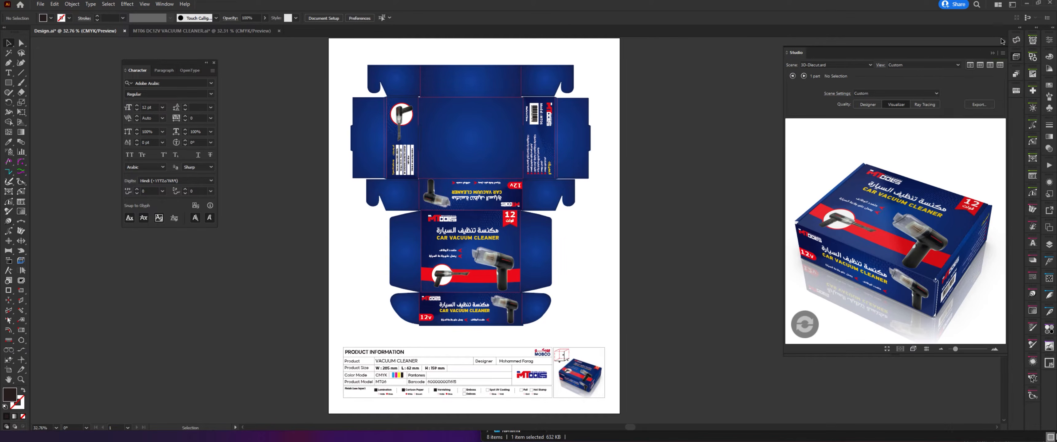
click(993, 54)
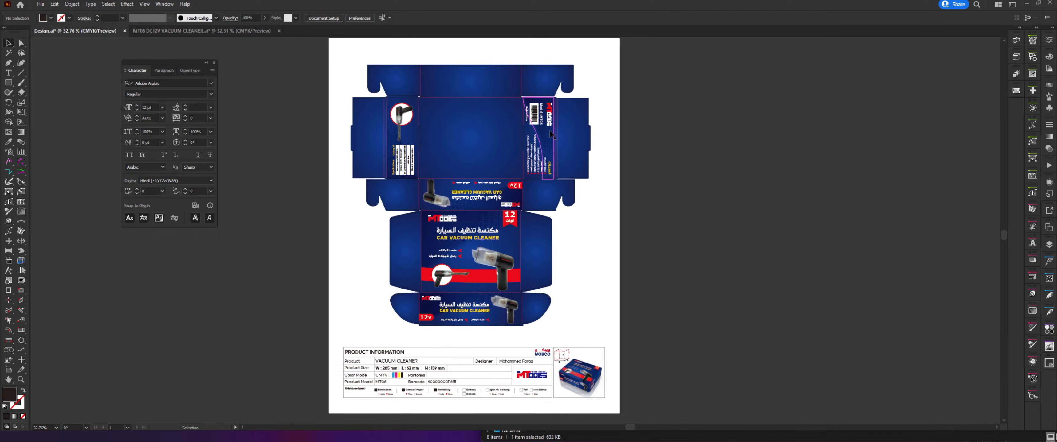
Step: Inspect the bleed at the dieline's upper corner and add a layer named Mark above the info layer
scroll(552, 134, up, 5)
scroll(568, 97, up, 3)
scroll(495, 314, up, 3)
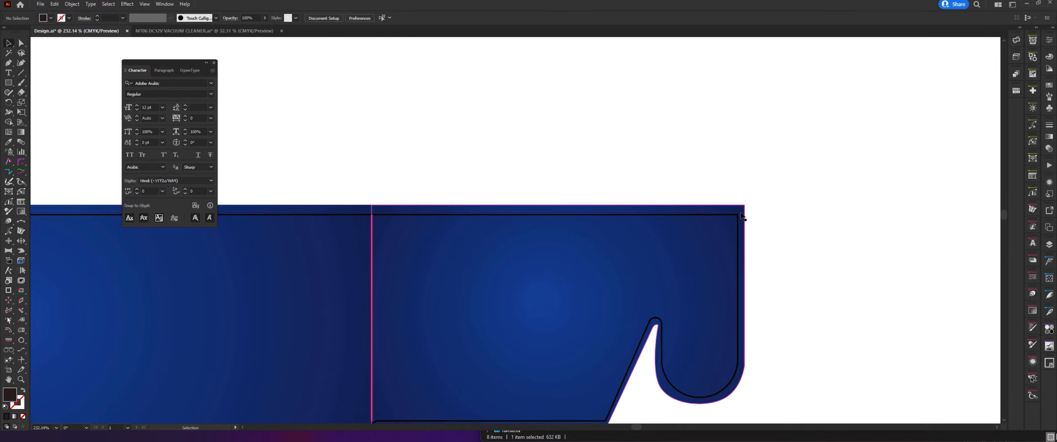
key(z)
drag(739, 220, 468, 176)
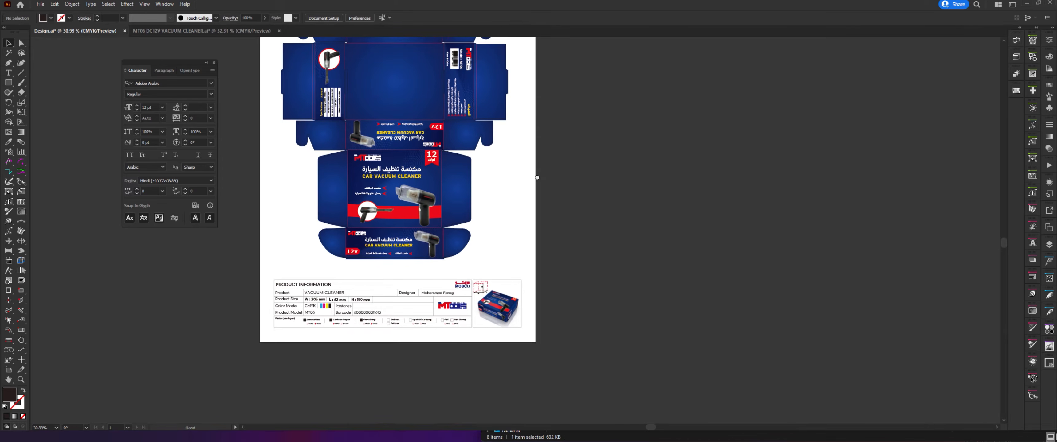
click(1048, 244)
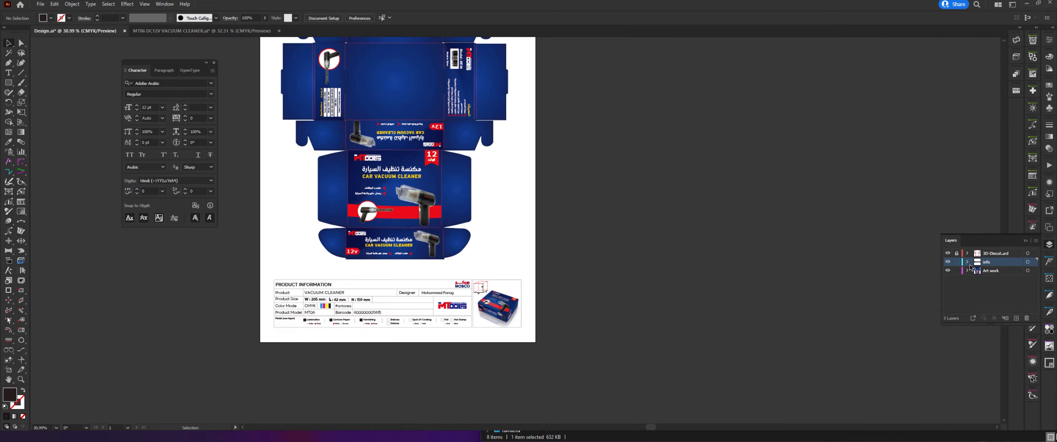
click(1015, 319)
double_click(992, 263)
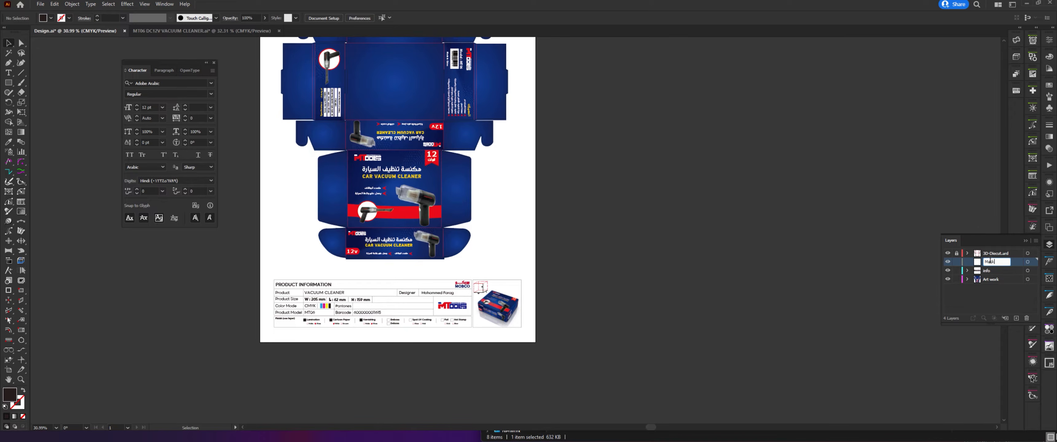
text(Mark)
click(986, 316)
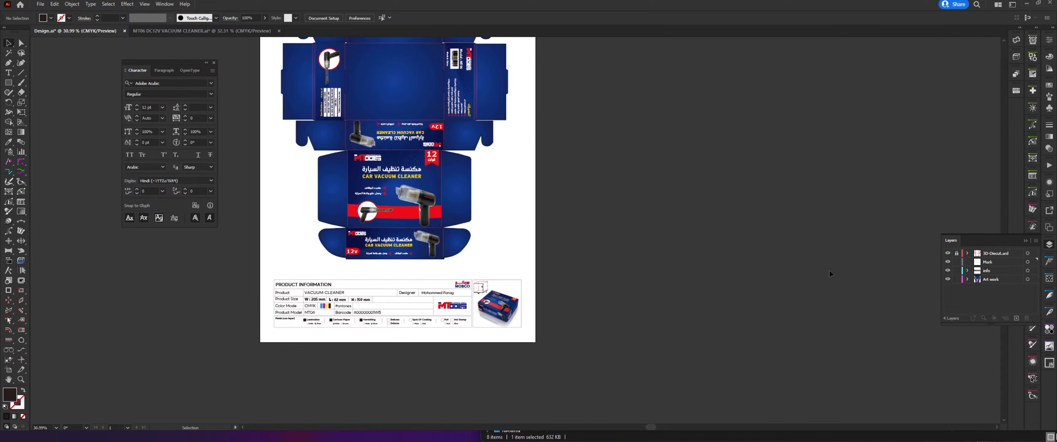
Step: Unlock the 3D-Diecut.ard layer and select all of its dieline artwork
drag(570, 190, 587, 210)
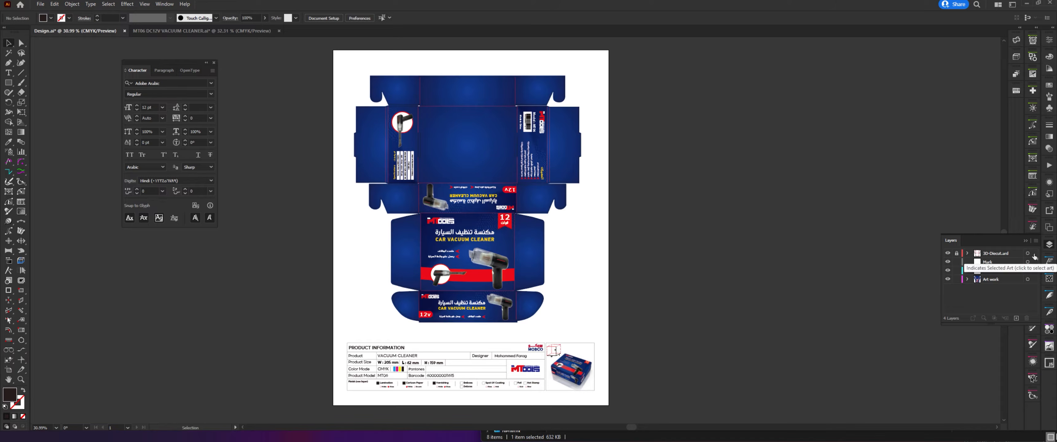
click(998, 254)
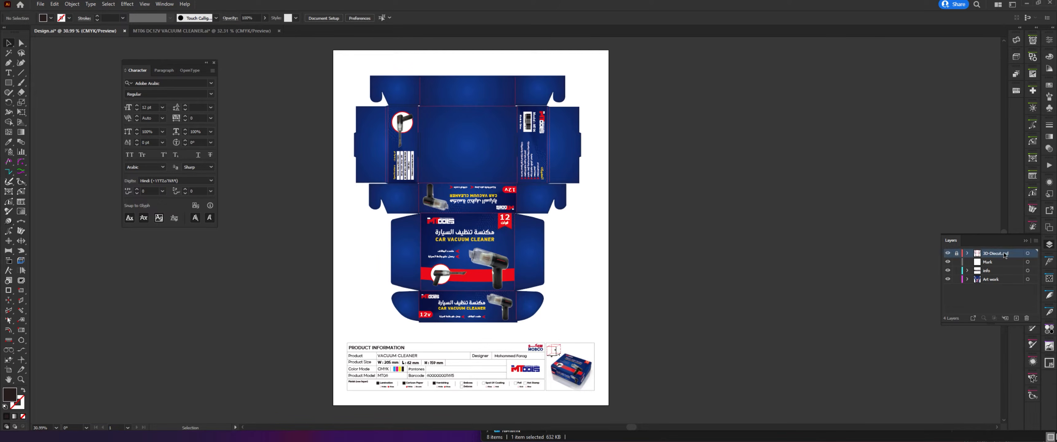
click(956, 254)
click(1030, 255)
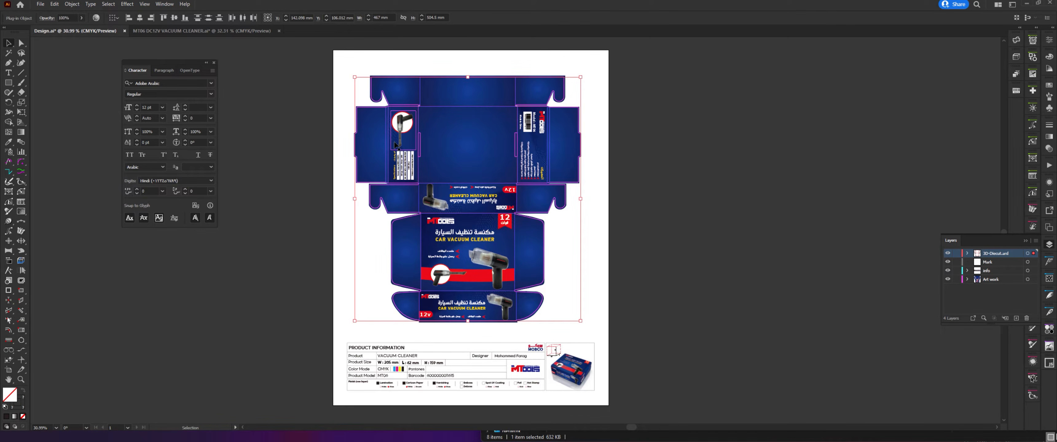
Step: Make Mark the active layer and start running a script on the selected dieline artwork
click(1027, 264)
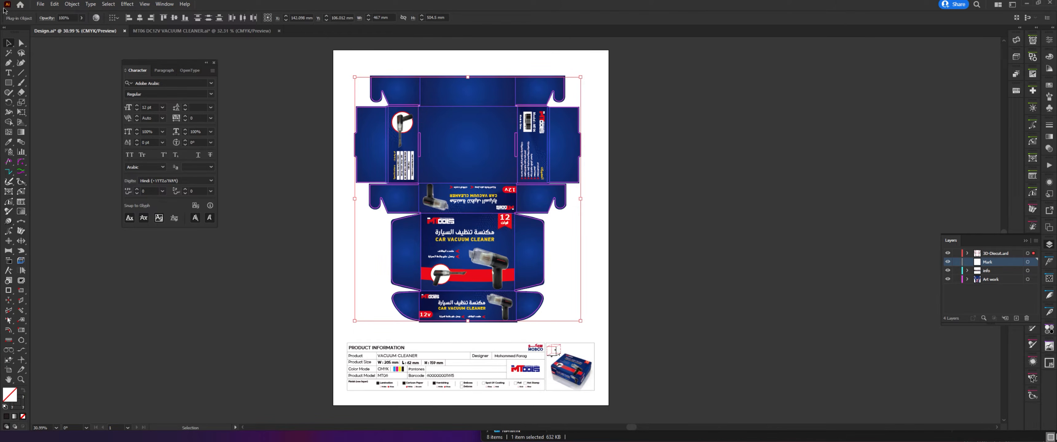
click(40, 4)
mouse_move(53, 247)
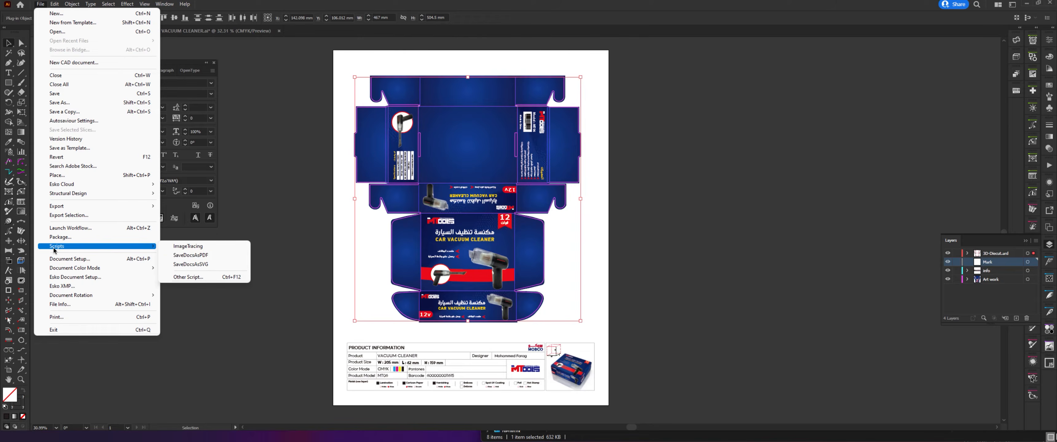
Step: Run the Make Crop Marks AI script from the desktop's Tu folder on the selected box dieline
click(185, 278)
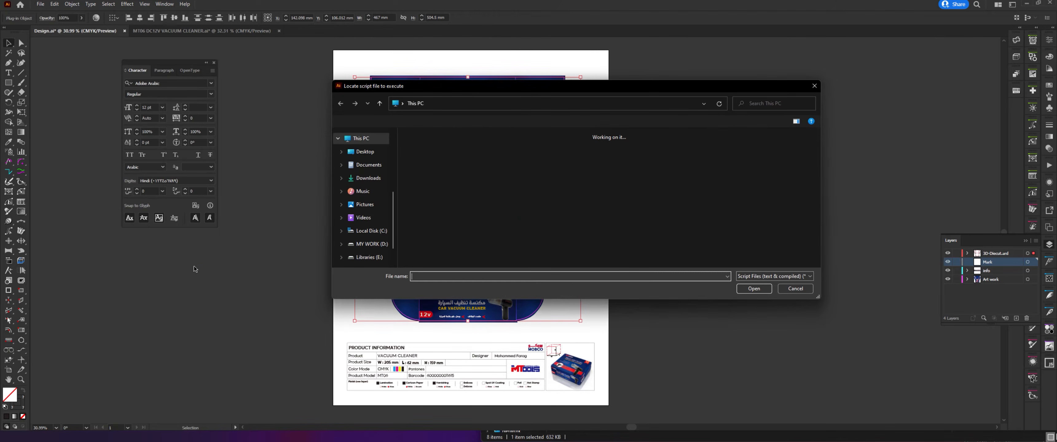
click(364, 151)
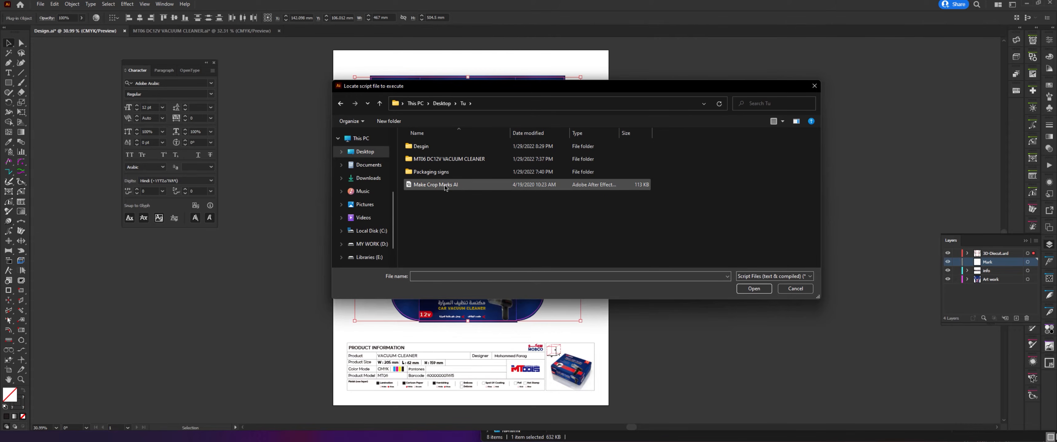
double_click(422, 187)
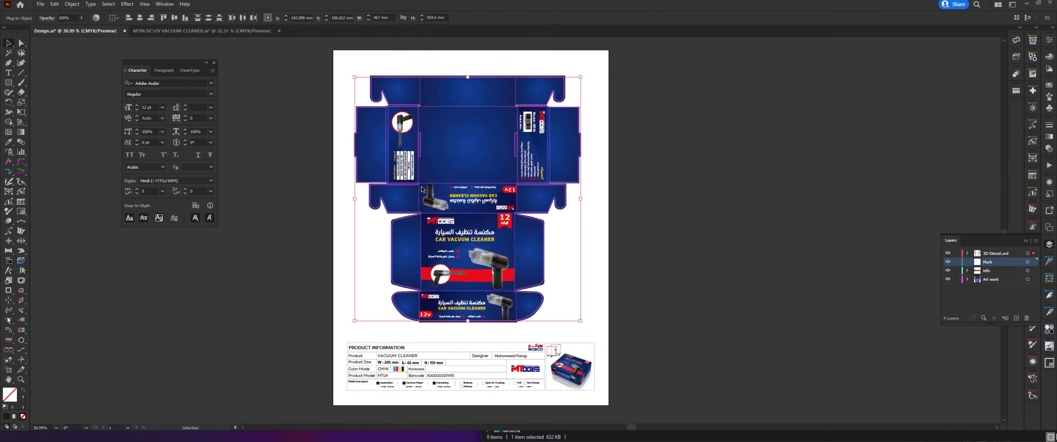
drag(525, 150, 713, 118)
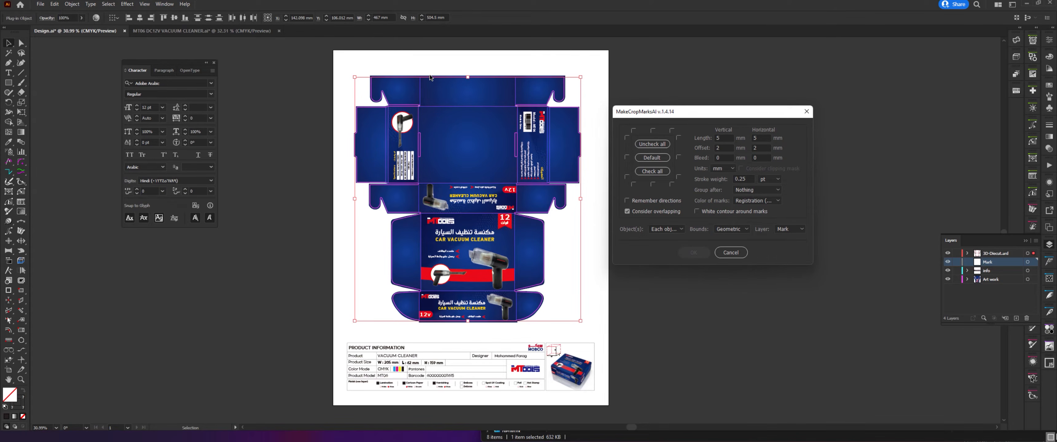
Step: Enable all crop mark positions, with vertical and horizontal offsets of 0 mm and a stroke weight of 1 pt
click(652, 171)
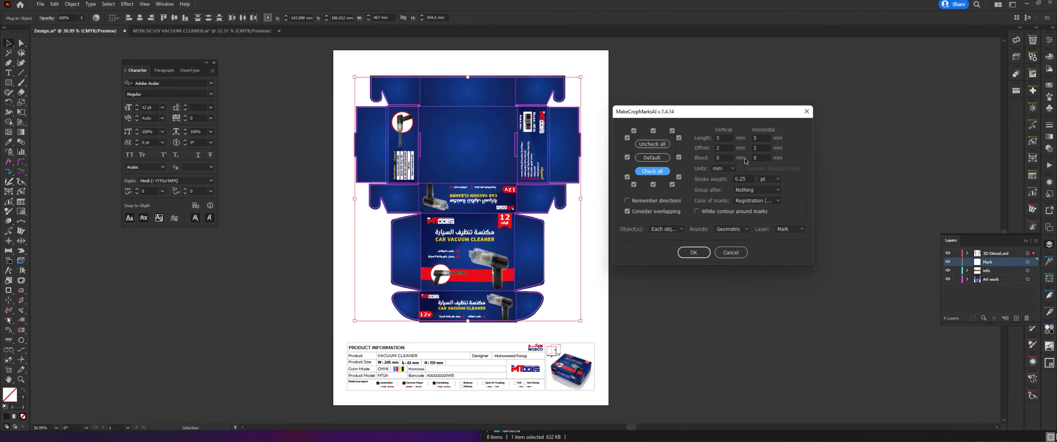
click(721, 150)
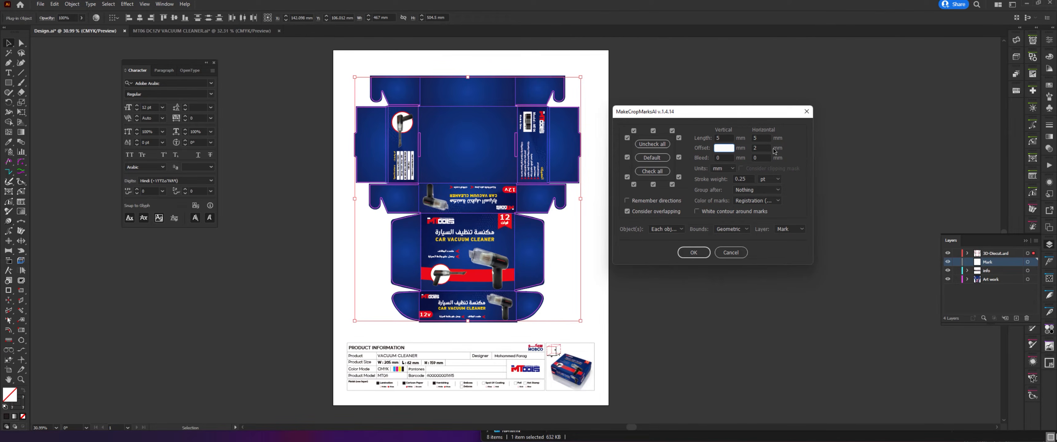
text(0)
key(Tab)
click(731, 159)
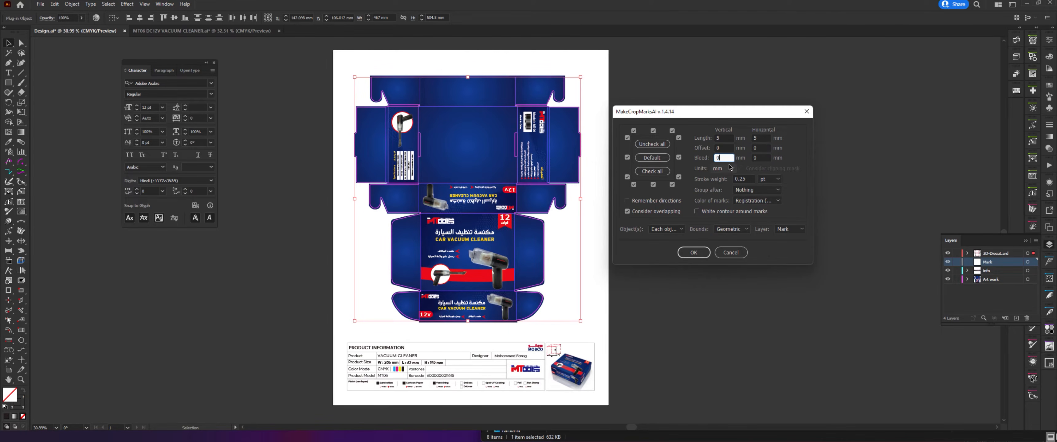
double_click(743, 179)
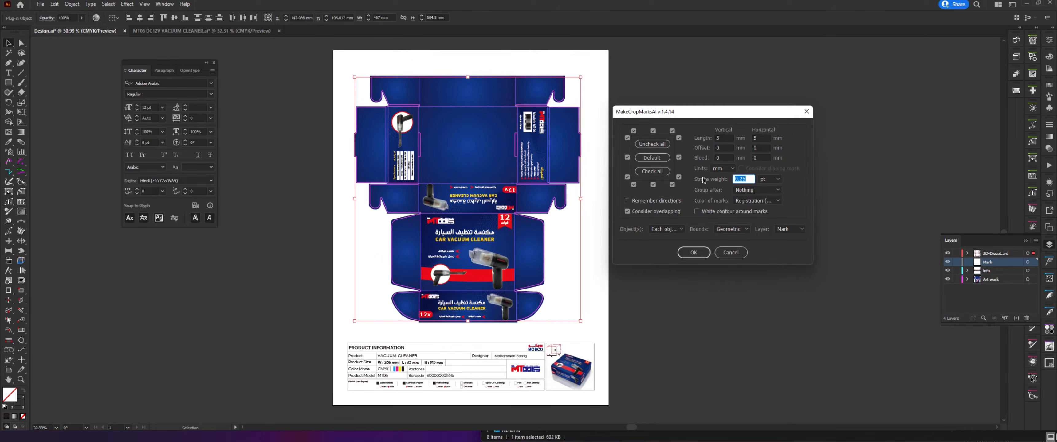
text(1)
Step: Generate the crop marks for each object of the dieline on the Mark layer
click(796, 229)
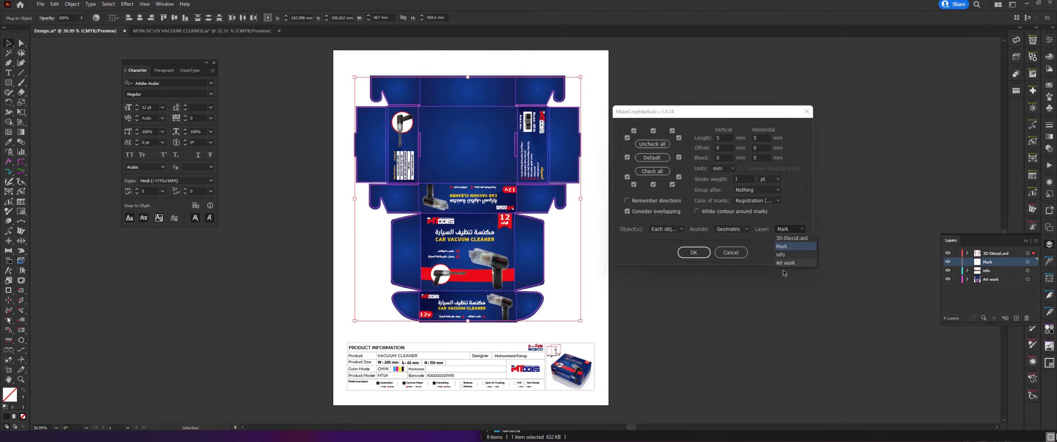
click(781, 247)
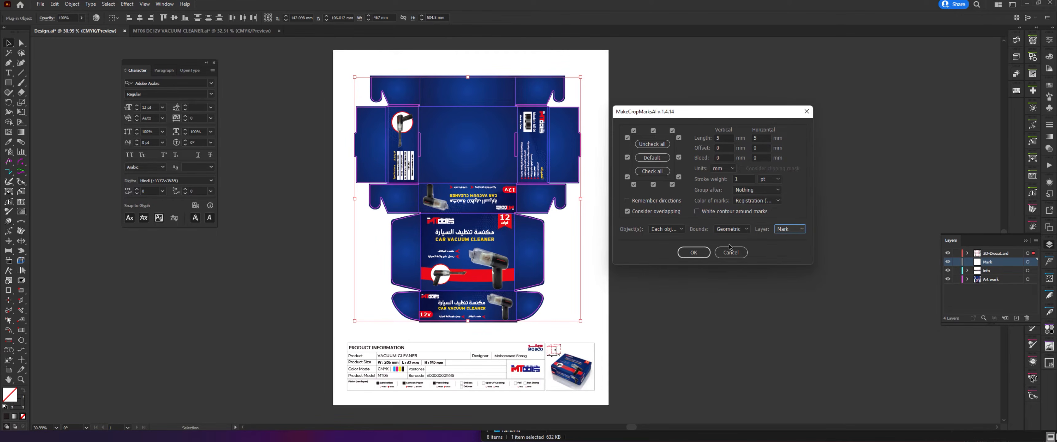
click(692, 252)
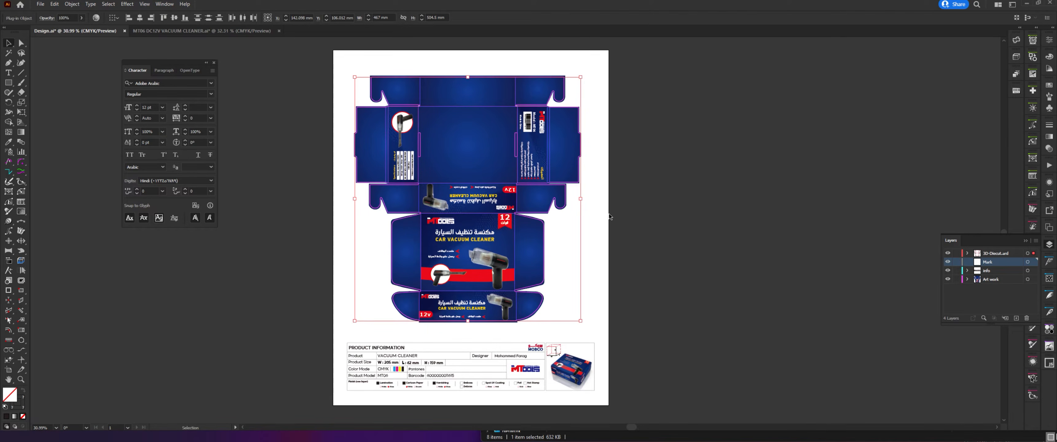
Step: Examine the generated crop marks around the flaps and panels of the box dieline
key(z)
click(587, 222)
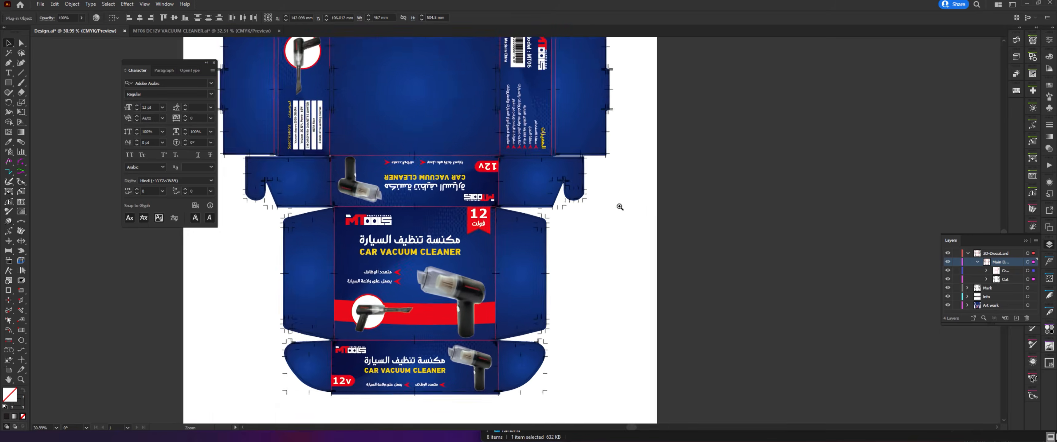
drag(620, 207, 693, 202)
key(h)
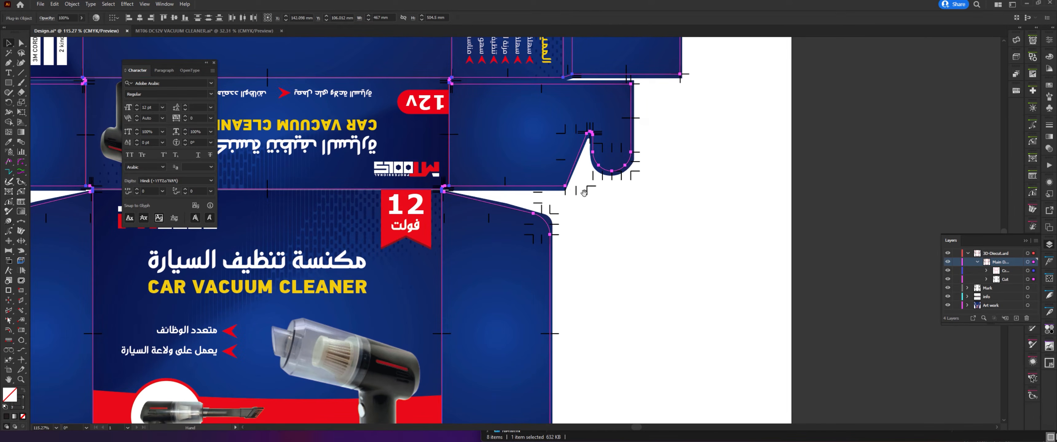
scroll(603, 195, down, 5)
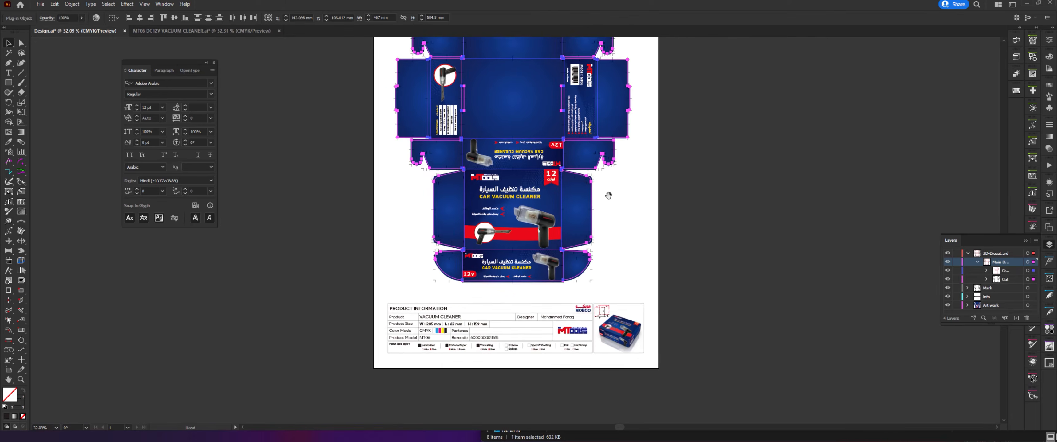
drag(608, 195, 573, 229)
key(a)
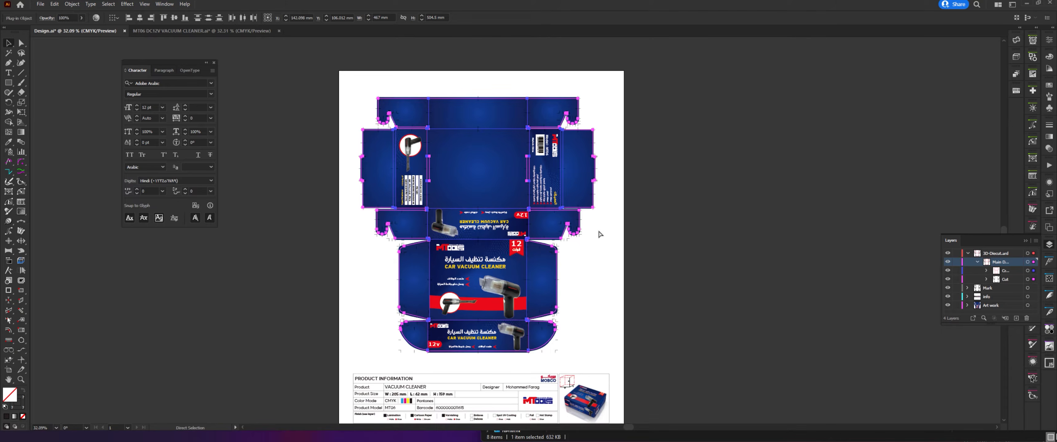
click(600, 234)
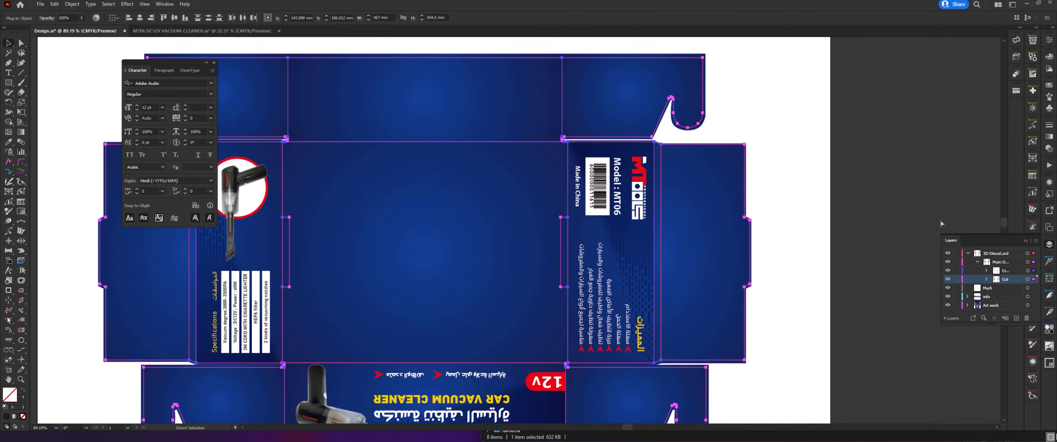
Step: Check which lines of the dieline belong to the first sublayer inside the 3D-Diecut.ard layer
click(992, 270)
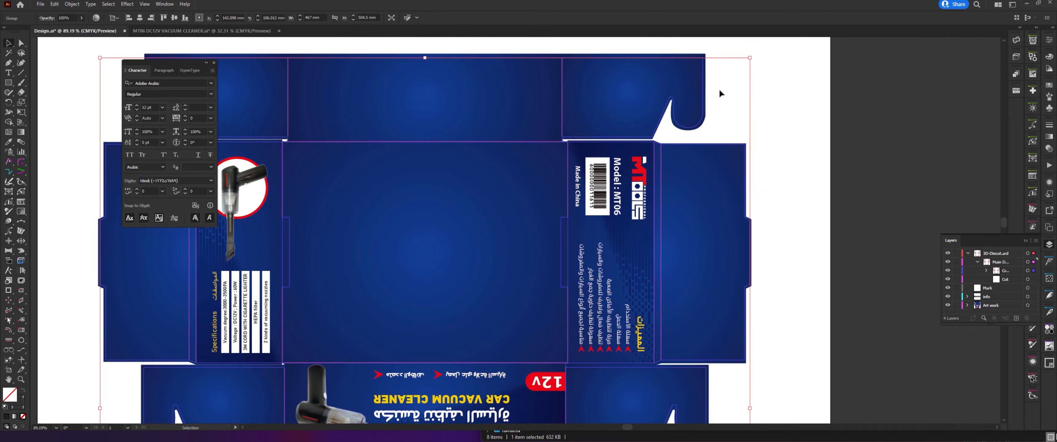
click(793, 106)
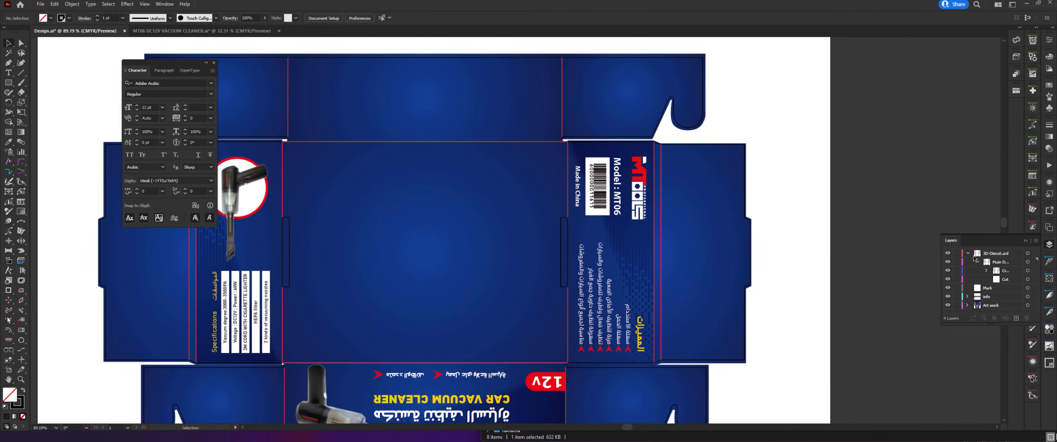
click(1028, 270)
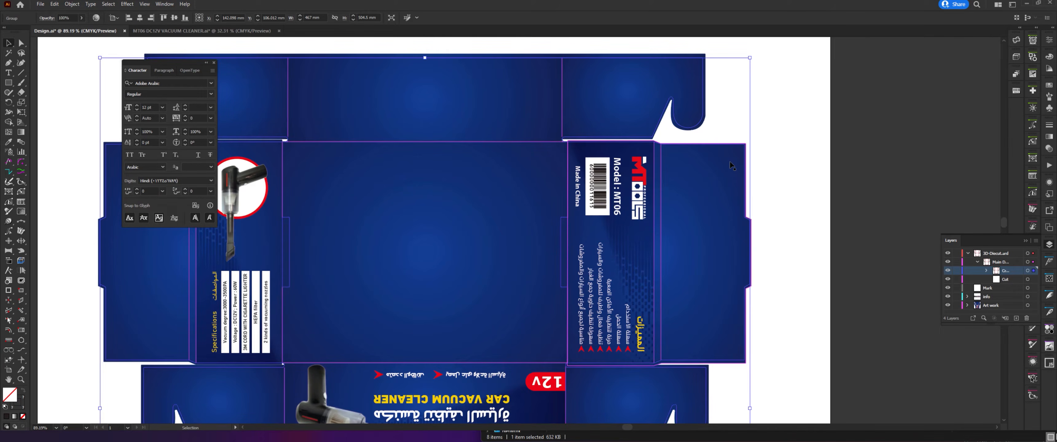
click(799, 138)
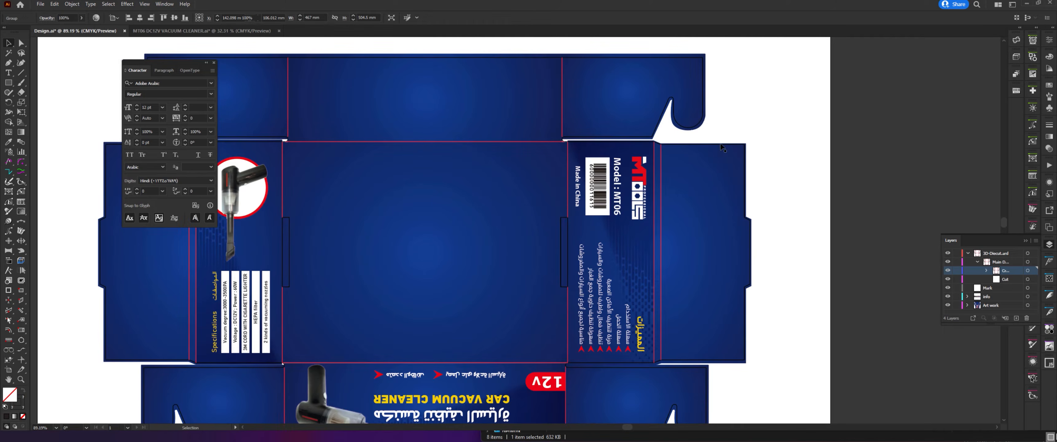
click(1033, 254)
click(722, 130)
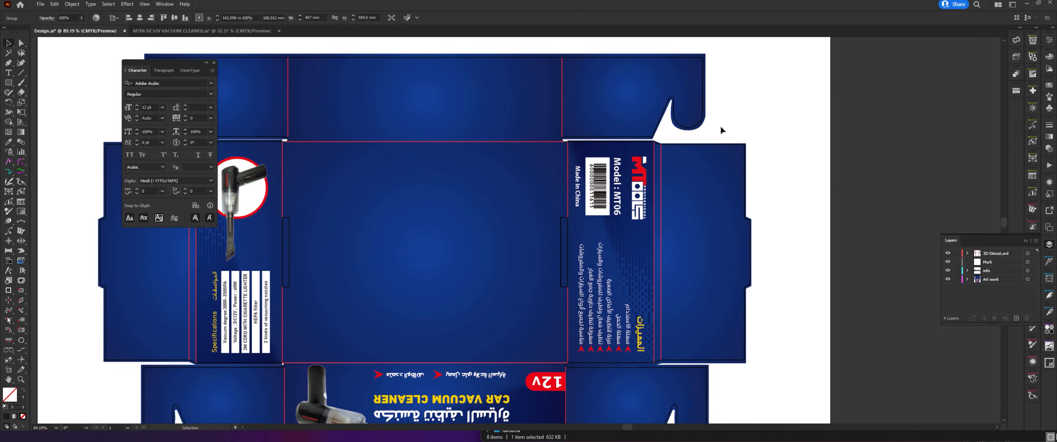
drag(699, 128, 703, 126)
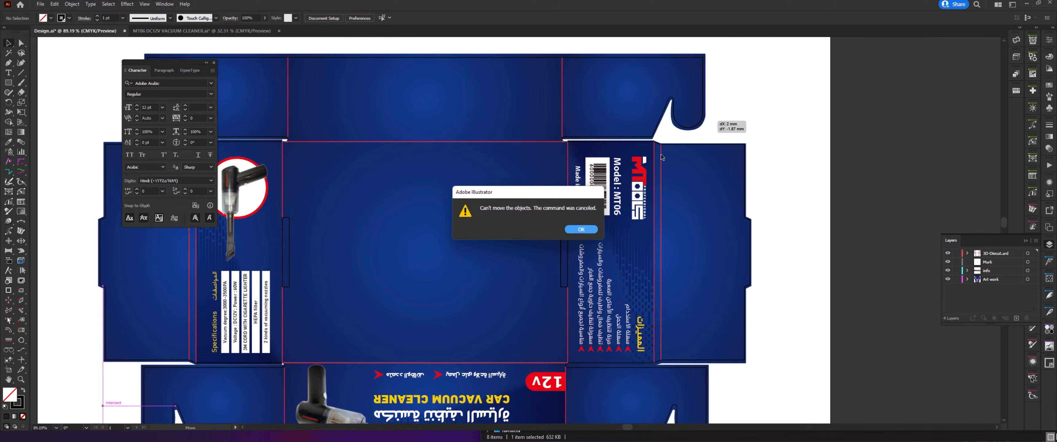
click(581, 229)
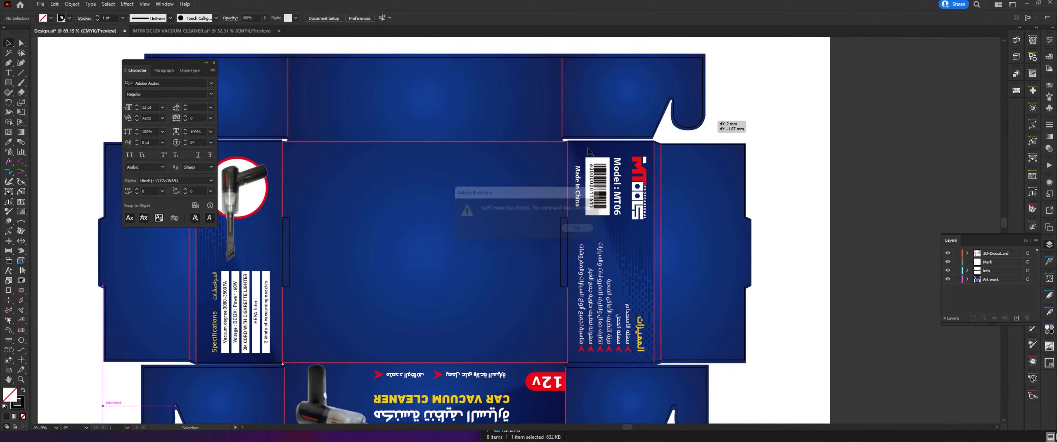
click(806, 107)
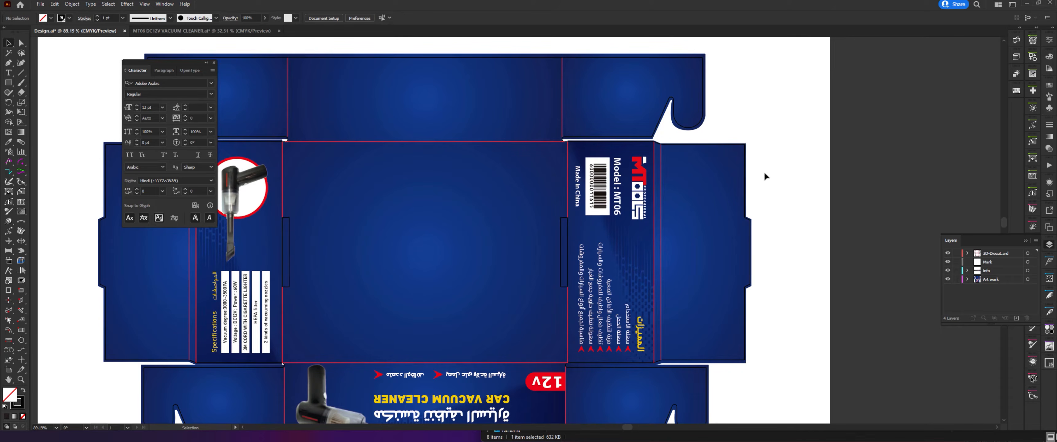
Step: Make the Mark layer active and run the Make Crop Marks AI script from the desktop's Tu folder with nothing selected
click(1001, 262)
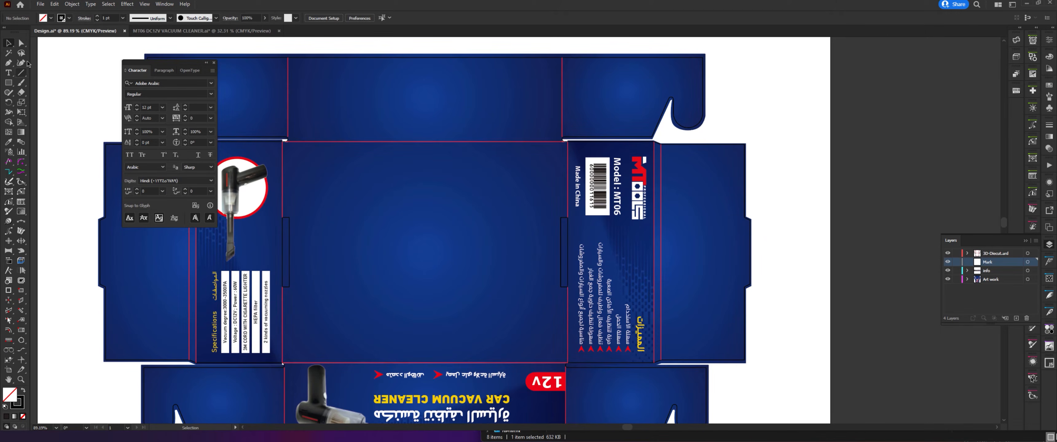
click(39, 4)
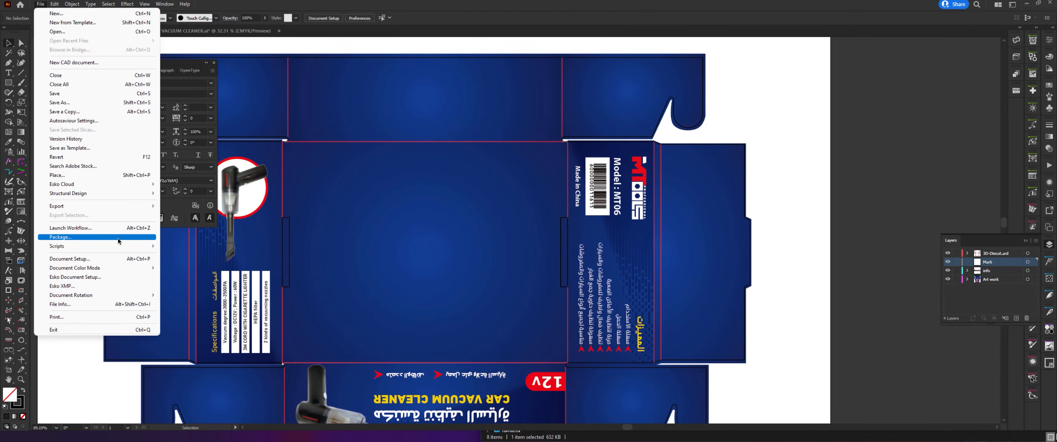
mouse_move(135, 249)
click(188, 277)
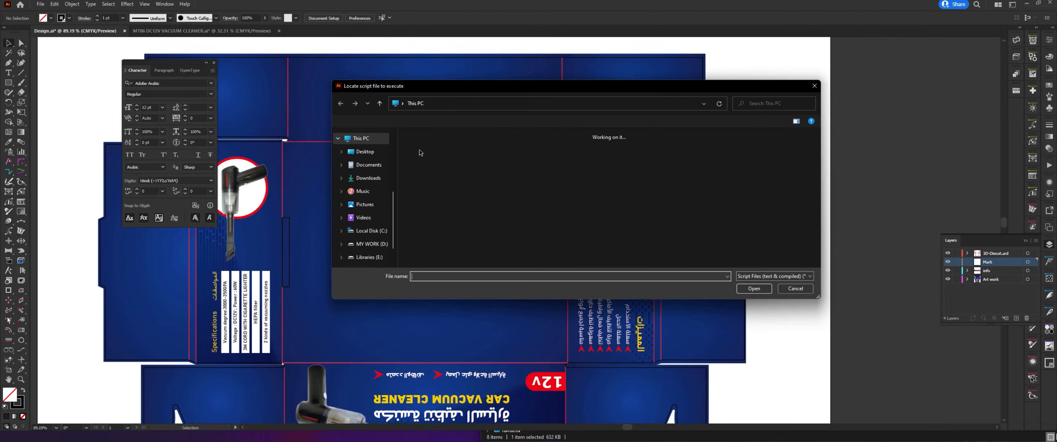
click(364, 151)
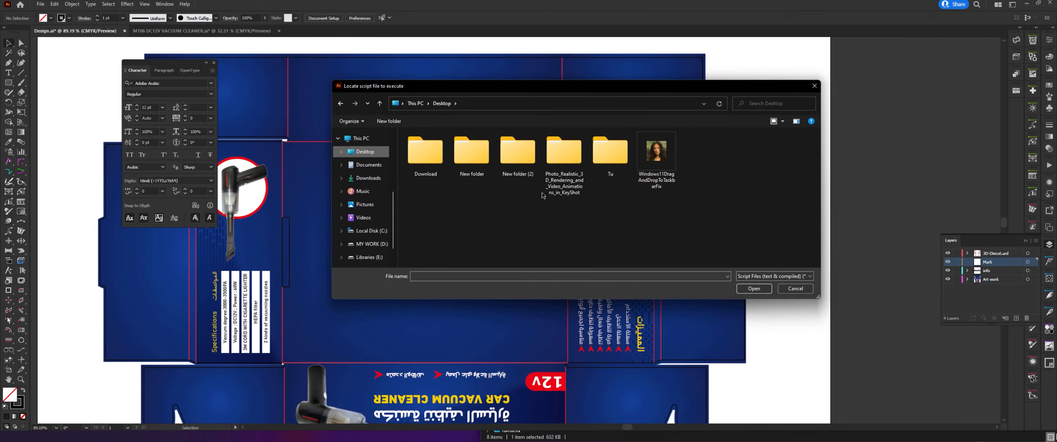
double_click(615, 159)
double_click(429, 188)
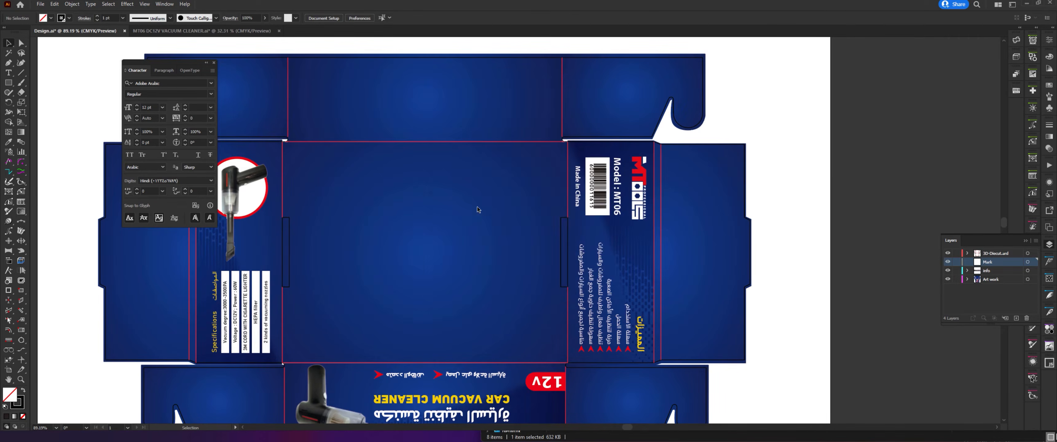
Step: Generate crop marks for the artboard on the Mark layer using the default mark positions
click(467, 186)
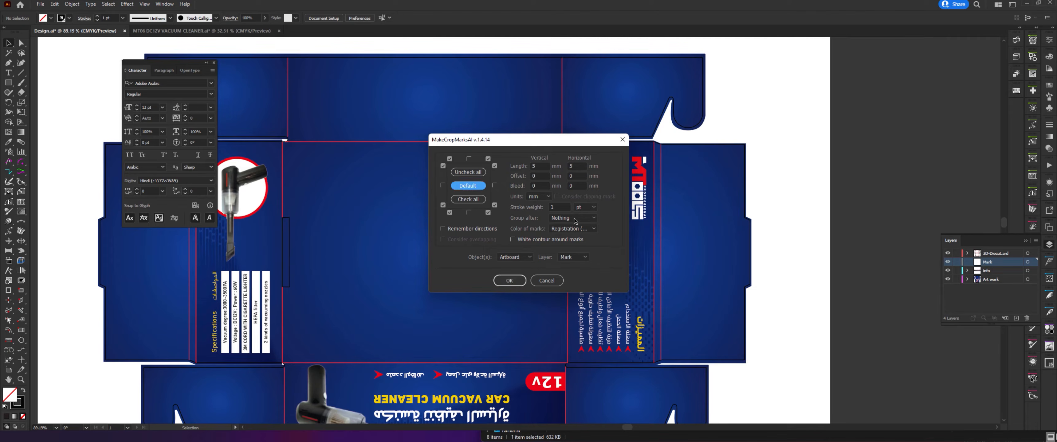
click(511, 283)
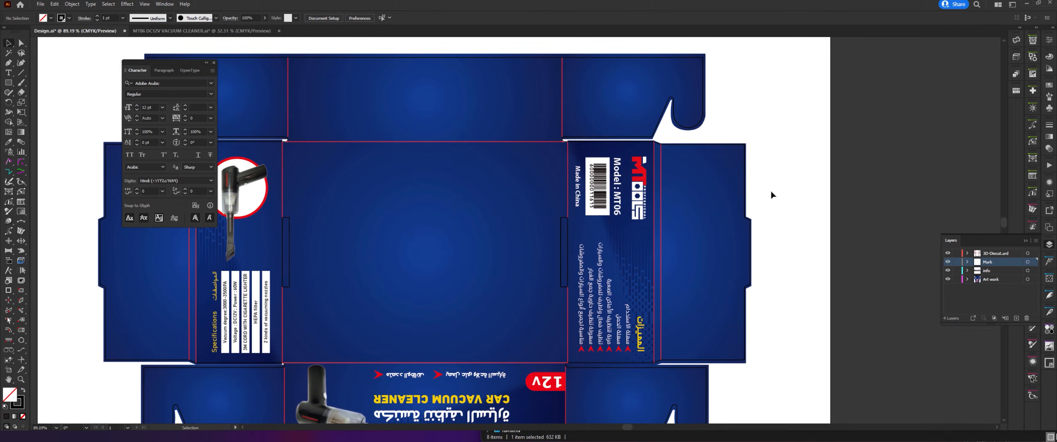
scroll(770, 190, down, 3)
drag(701, 184, 665, 133)
scroll(671, 131, up, 2)
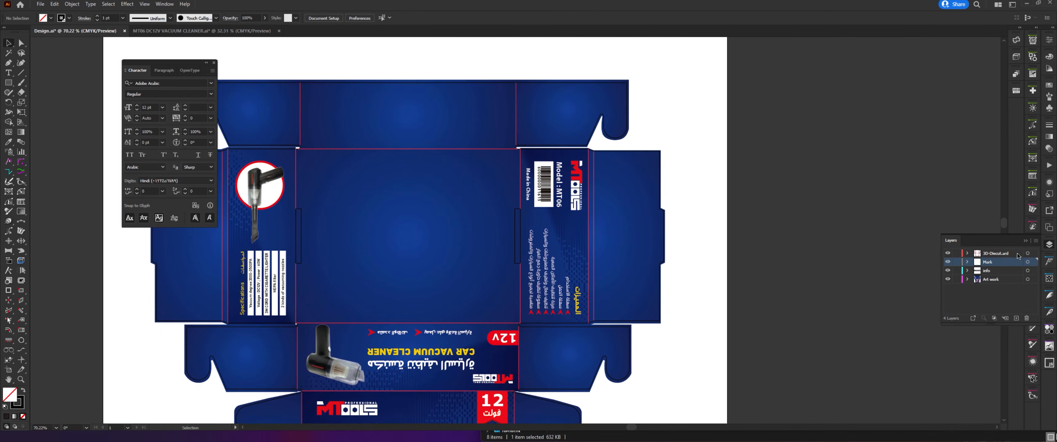
Step: Select all artwork on the 3D-Diecut.ard layer and run the Make Crop Marks AI script from the desktop's Tu folder
click(1033, 254)
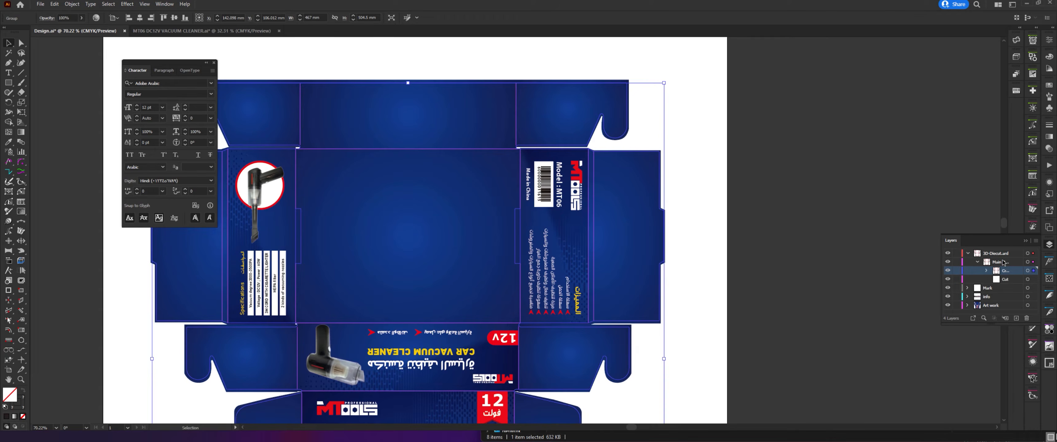
click(968, 253)
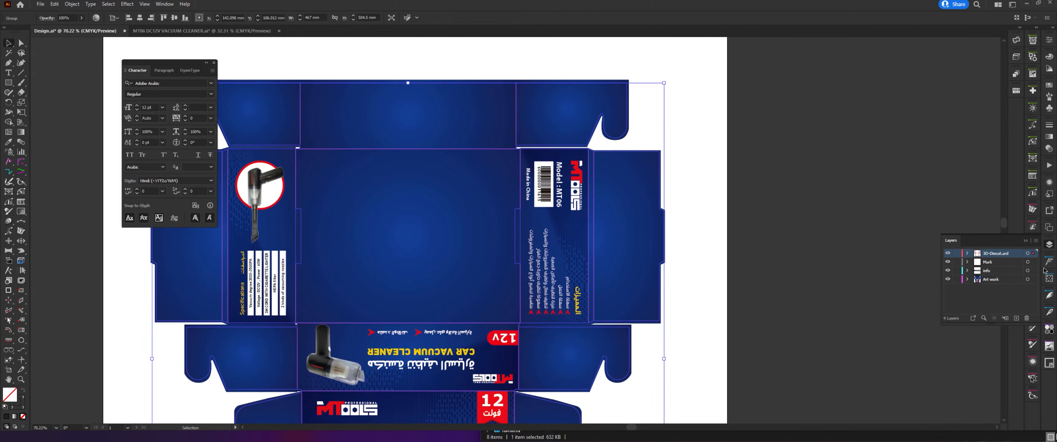
click(51, 5)
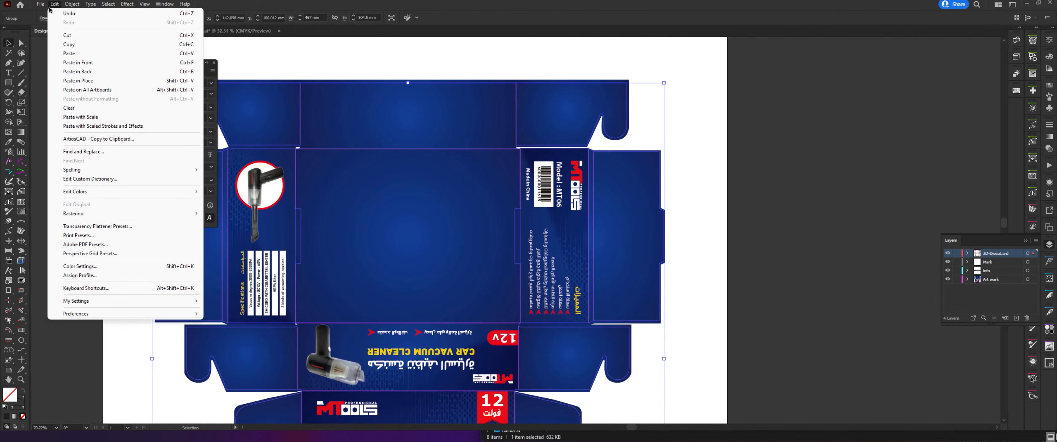
mouse_move(40, 3)
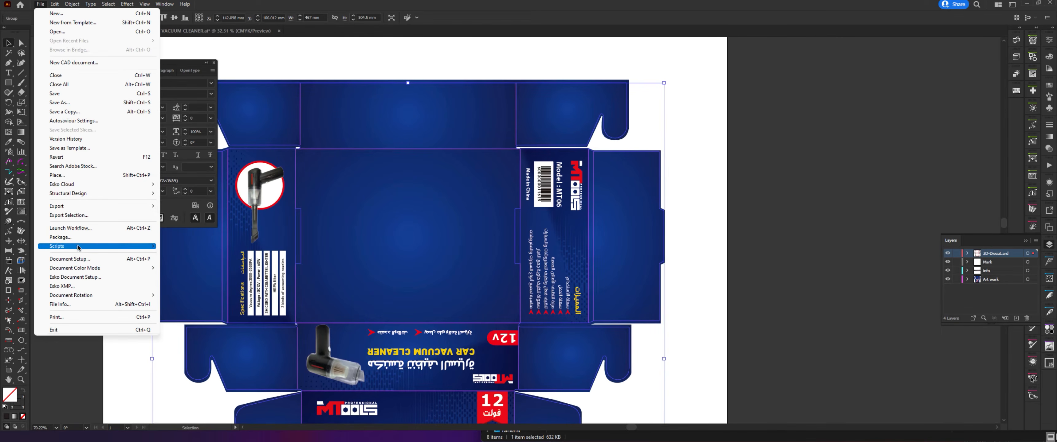
mouse_move(78, 247)
click(193, 281)
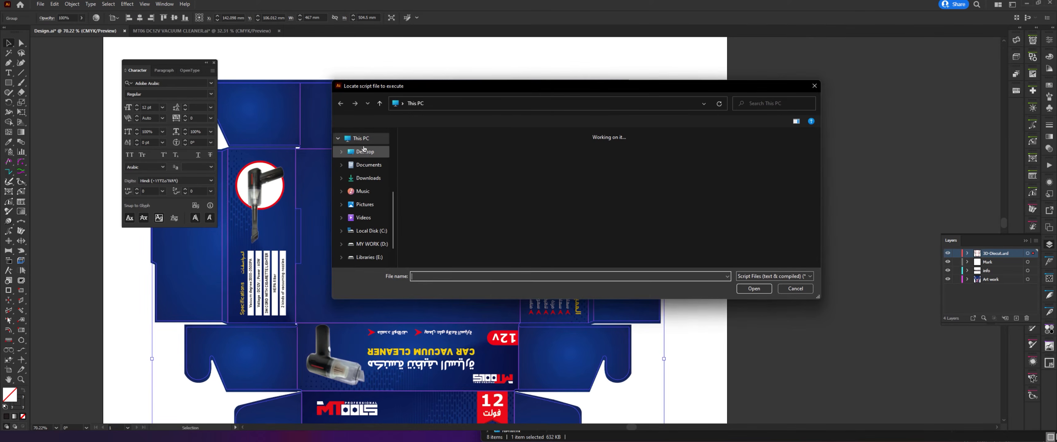
click(363, 151)
double_click(610, 152)
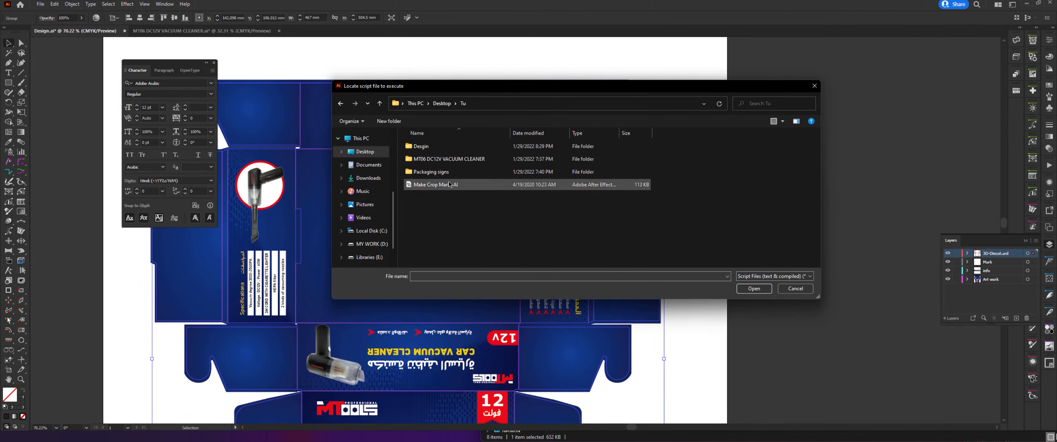
double_click(450, 185)
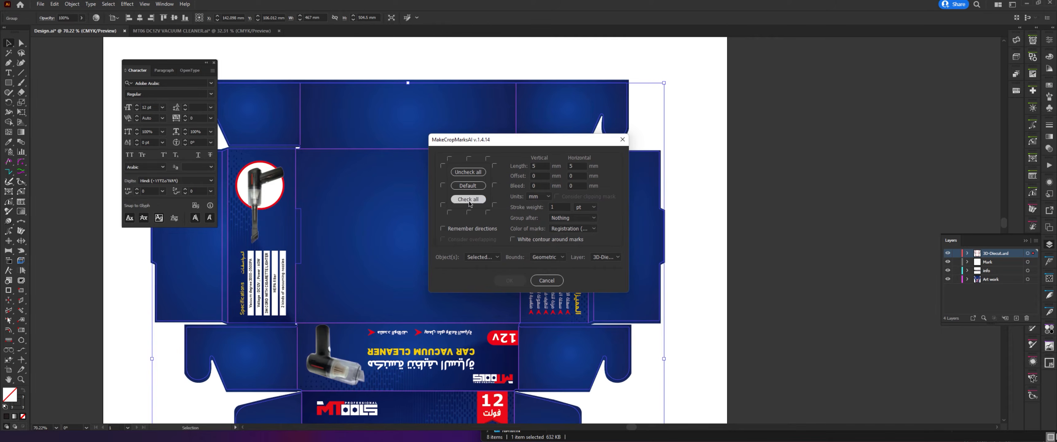
Step: Generate crop marks at all mark positions around the selected dieline, placing them on the Mark layer
click(469, 201)
drag(524, 139, 756, 106)
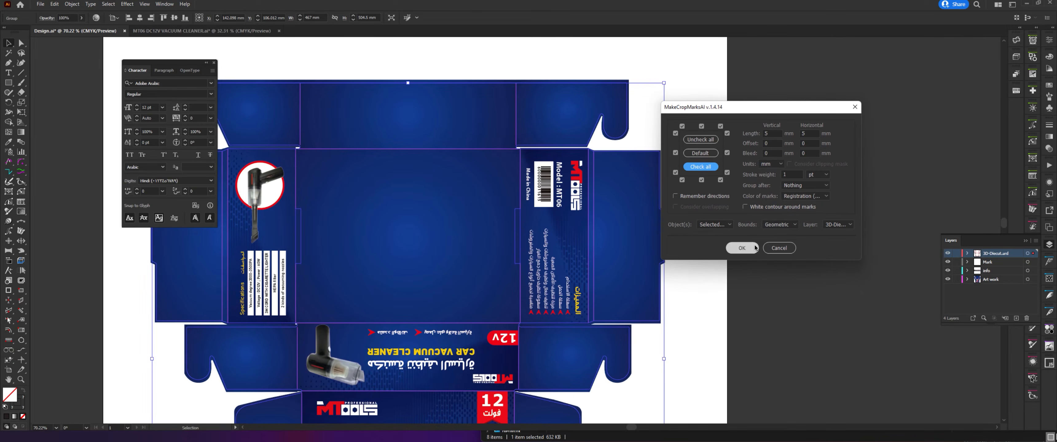
click(837, 225)
click(828, 248)
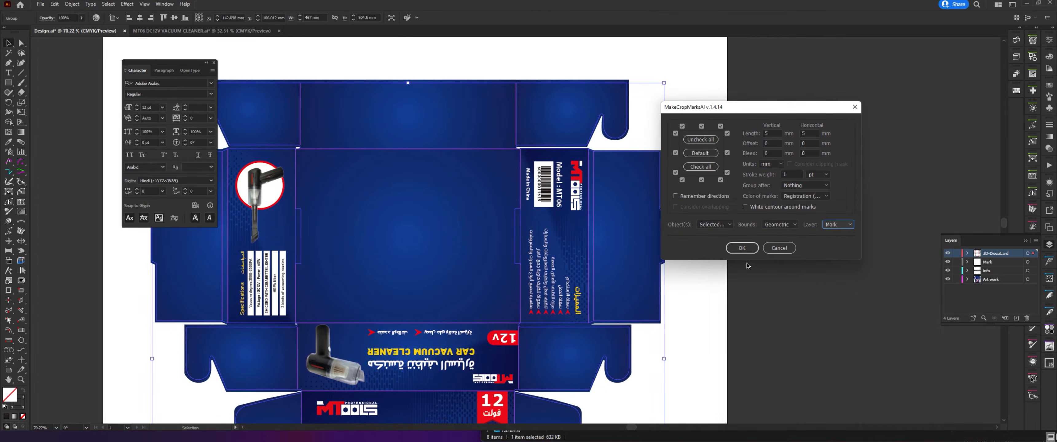
click(742, 248)
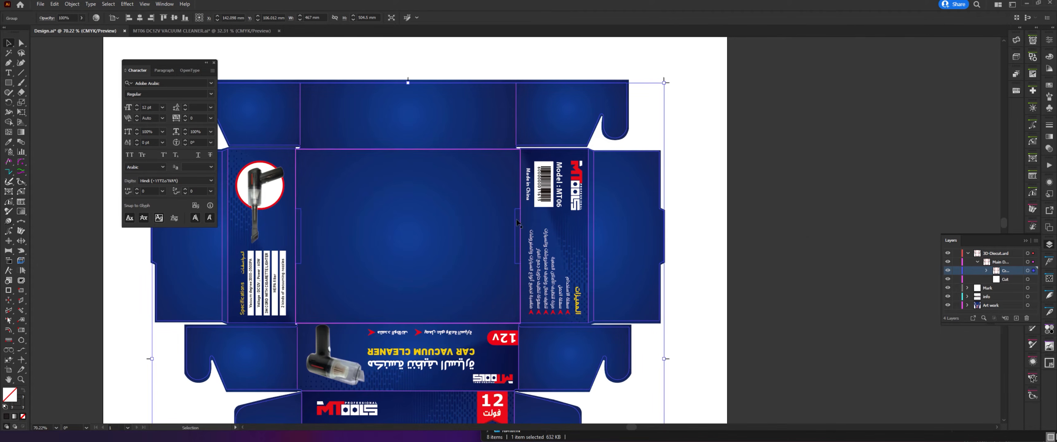
Step: Deselect the dieline, then collapse and lock the 3D-Diecut.ard layer
click(696, 177)
key(z)
drag(696, 178, 642, 177)
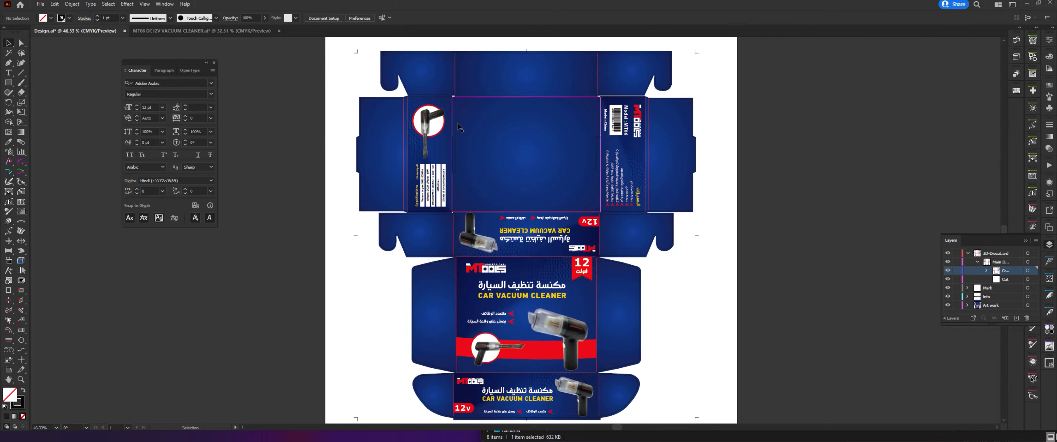
click(967, 254)
click(956, 254)
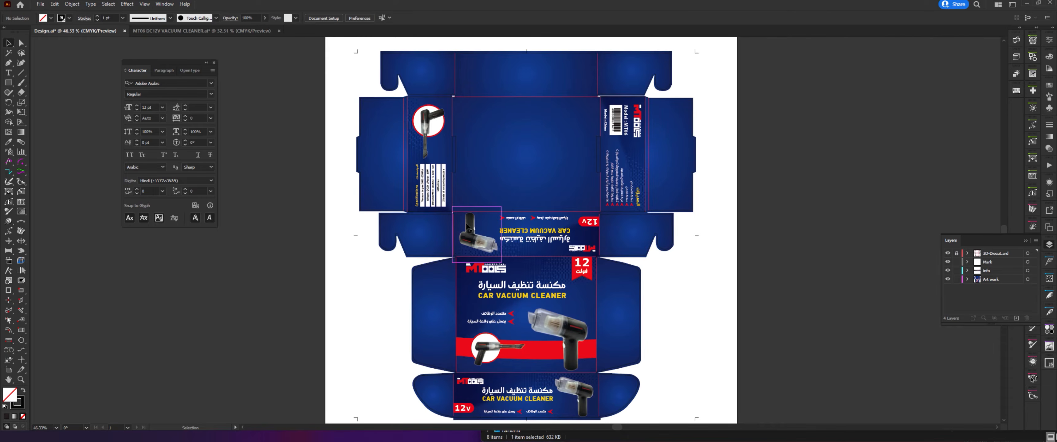
Step: Delete the crop marks at the artboard's two upper corners, keeping the ones around the dieline
key(z)
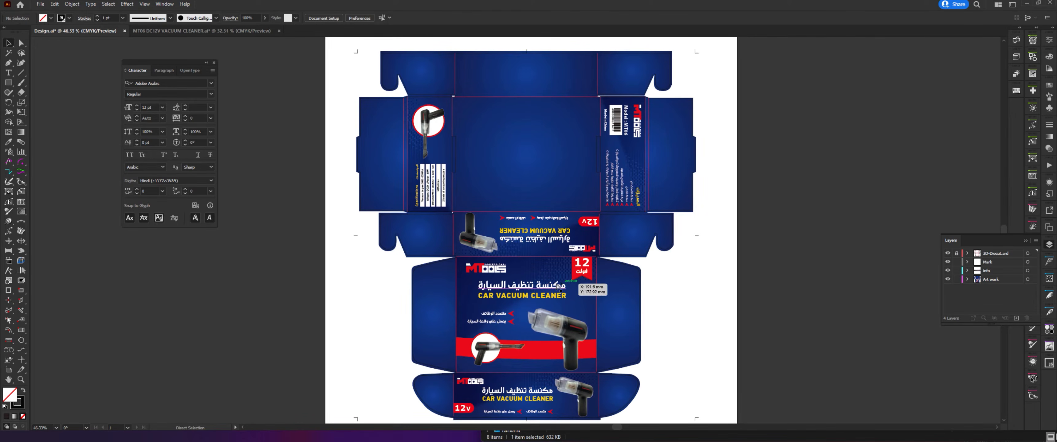
click(587, 289)
drag(604, 219, 656, 265)
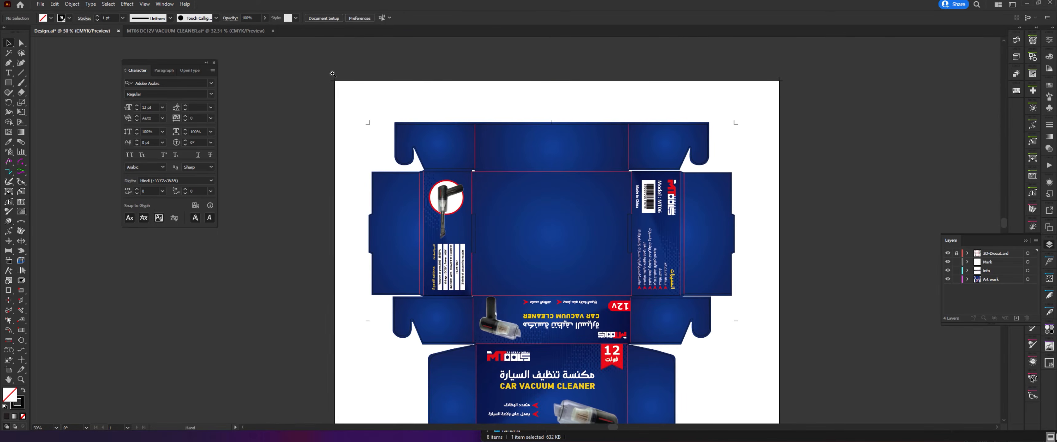
click(381, 133)
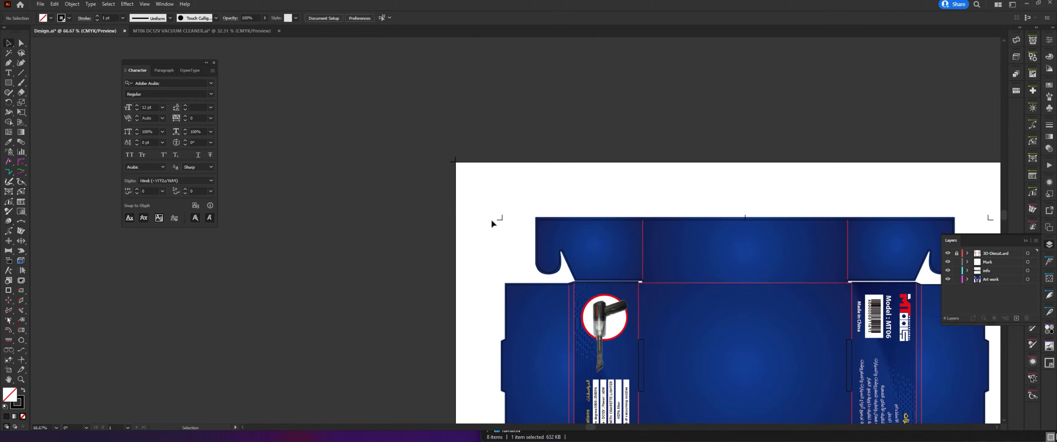
scroll(492, 220, right, 5)
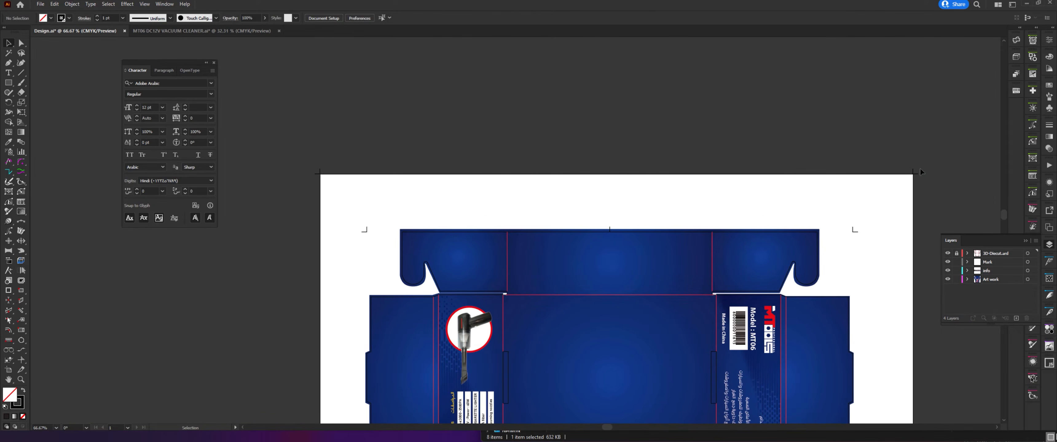
click(918, 170)
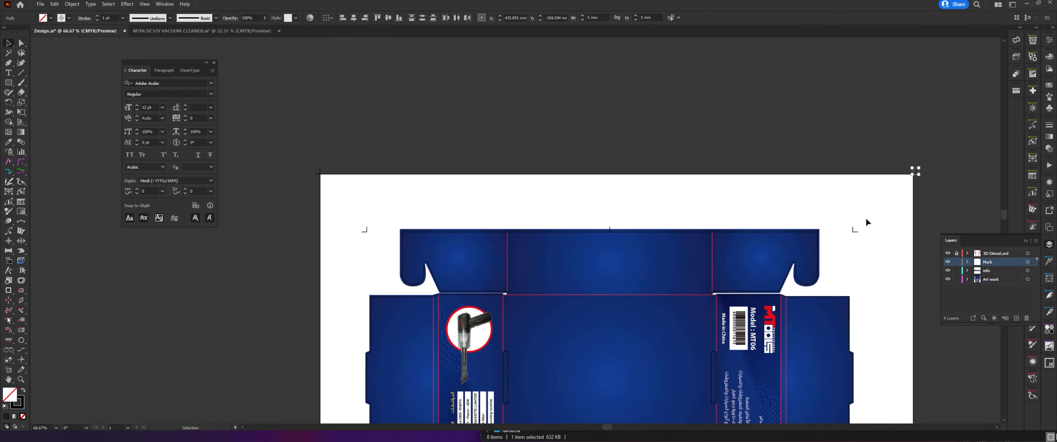
click(862, 195)
Step: Delete the crop marks at the artboard's two lower corners
scroll(862, 195, down, 10)
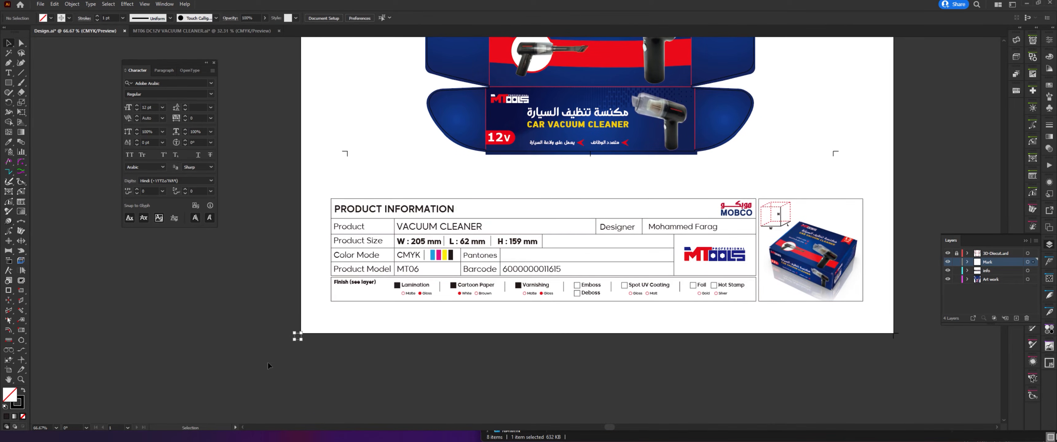
scroll(712, 359, right, 5)
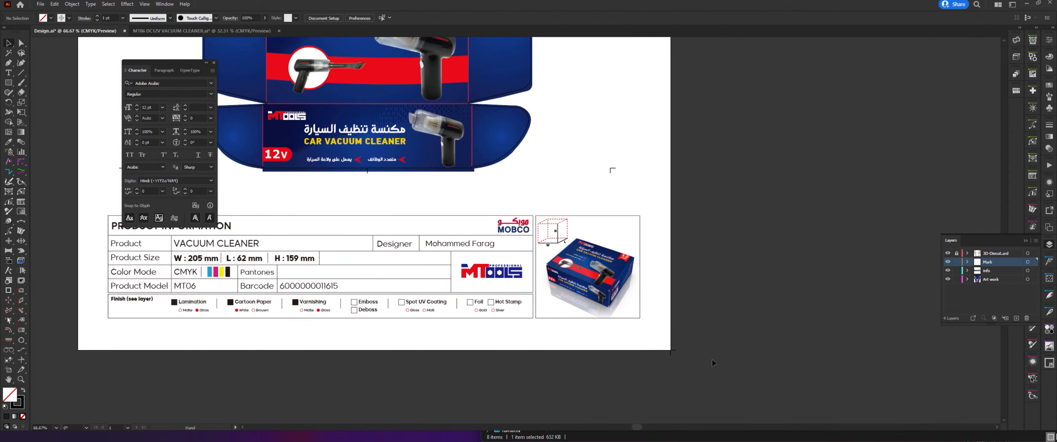
click(670, 353)
click(650, 360)
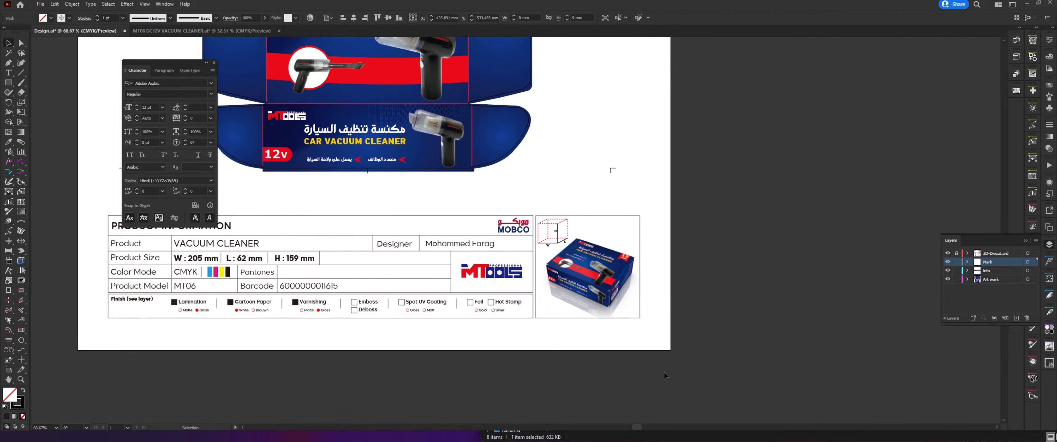
key(super)
click(733, 217)
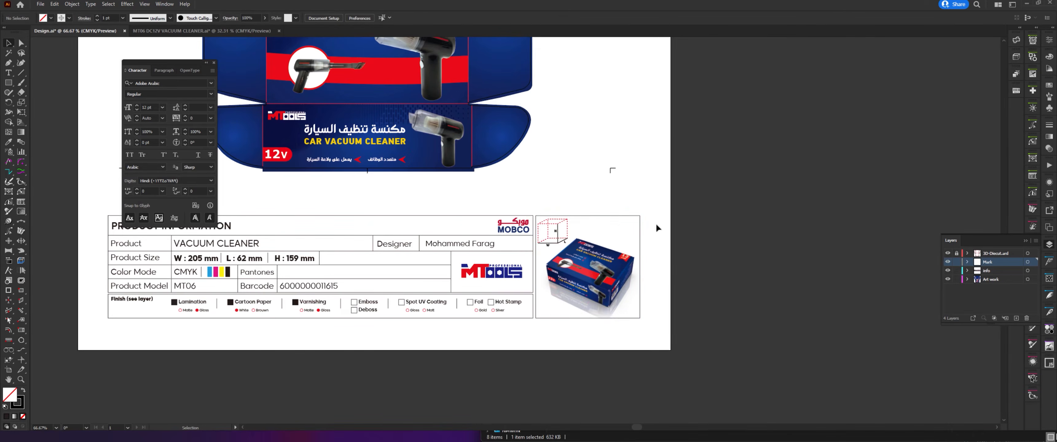
Step: Examine the crop marks around the dieline, hiding and showing the Mark layer to see what it contains
key(ctrl+0)
scroll(623, 316, up, 2)
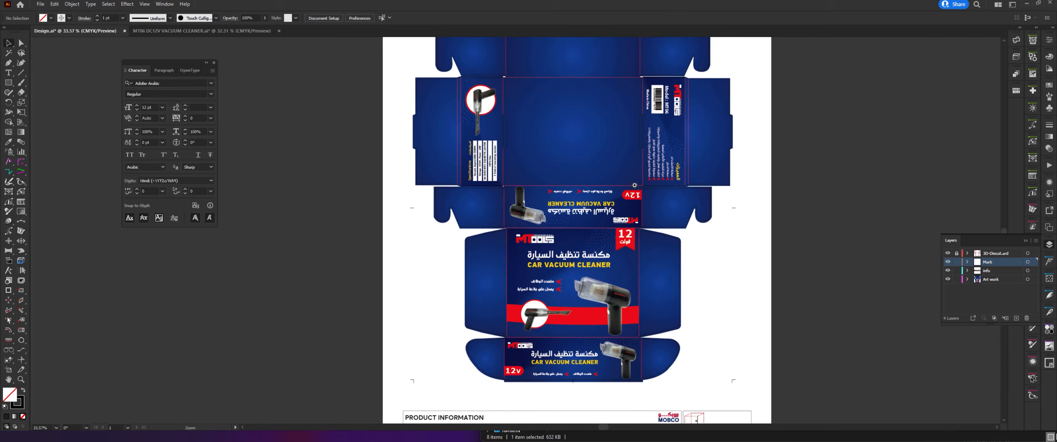
scroll(602, 206, up, 2)
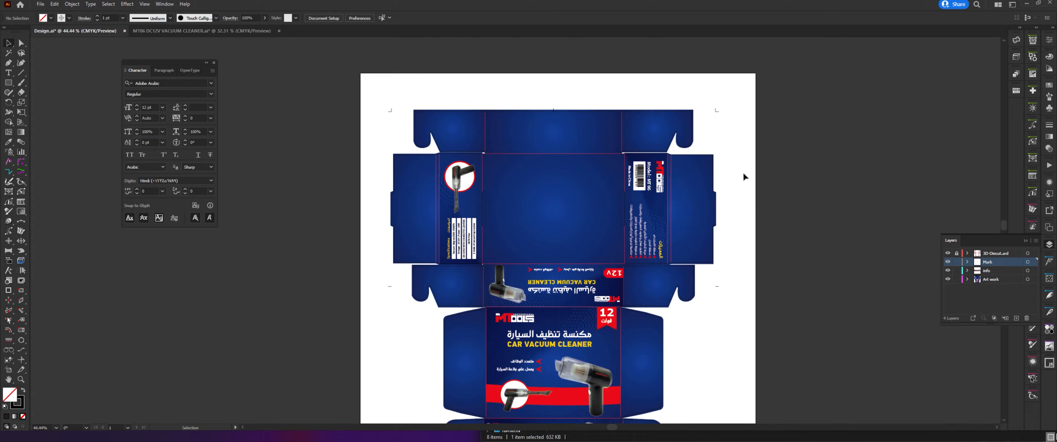
click(947, 263)
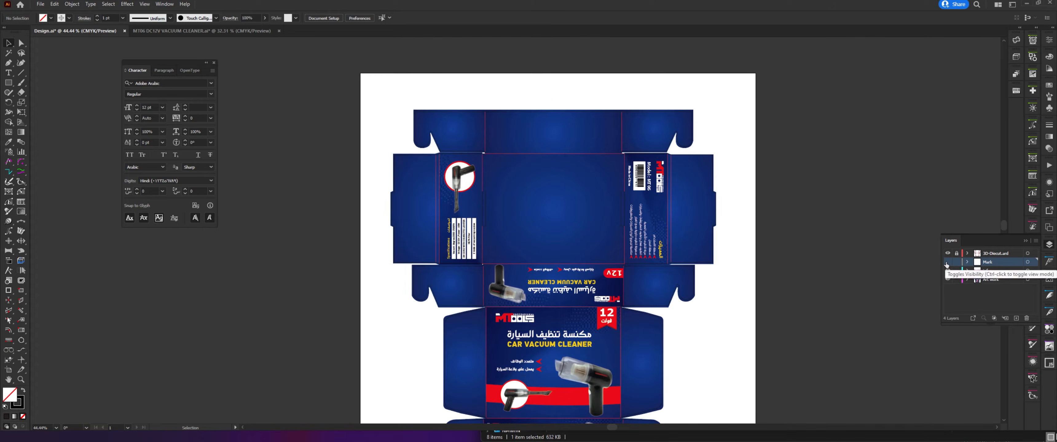
click(947, 263)
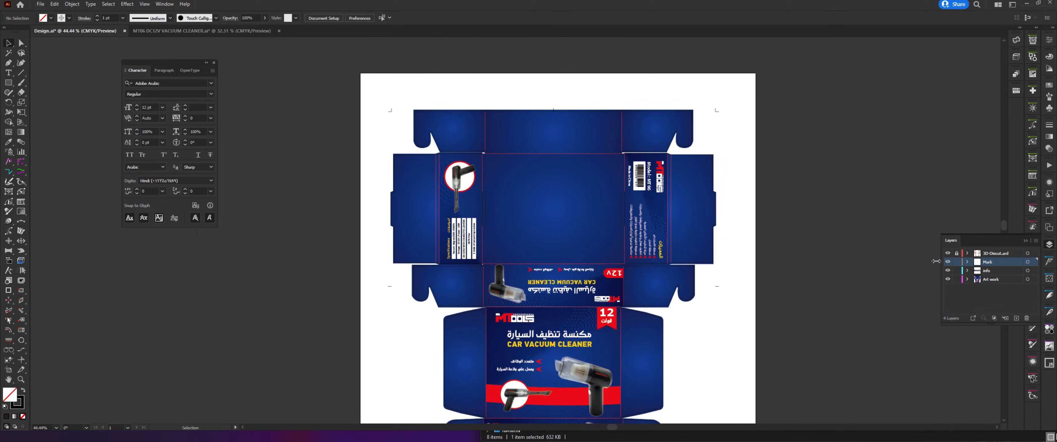
drag(785, 201, 797, 28)
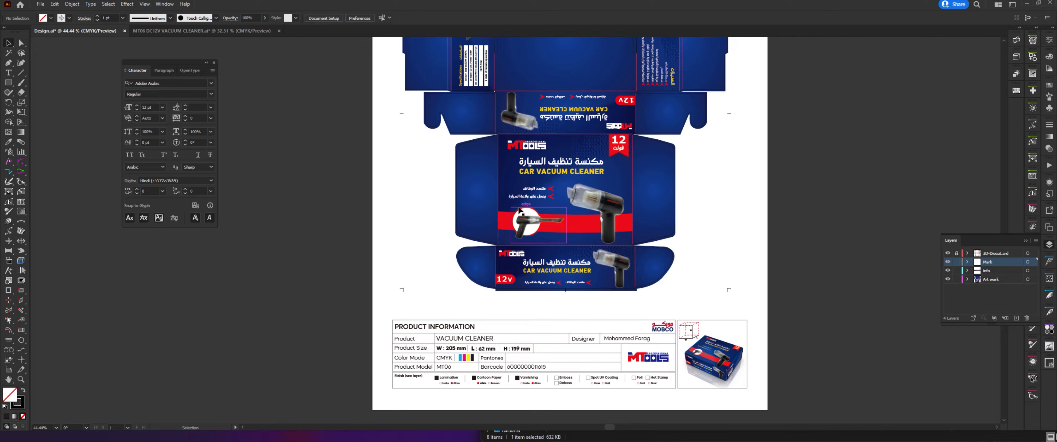
drag(730, 198, 674, 255)
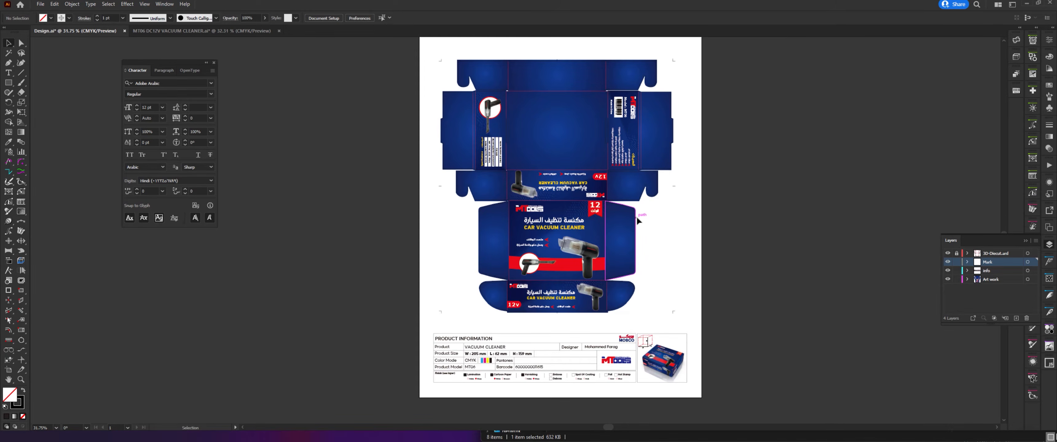
key(z)
click(560, 54)
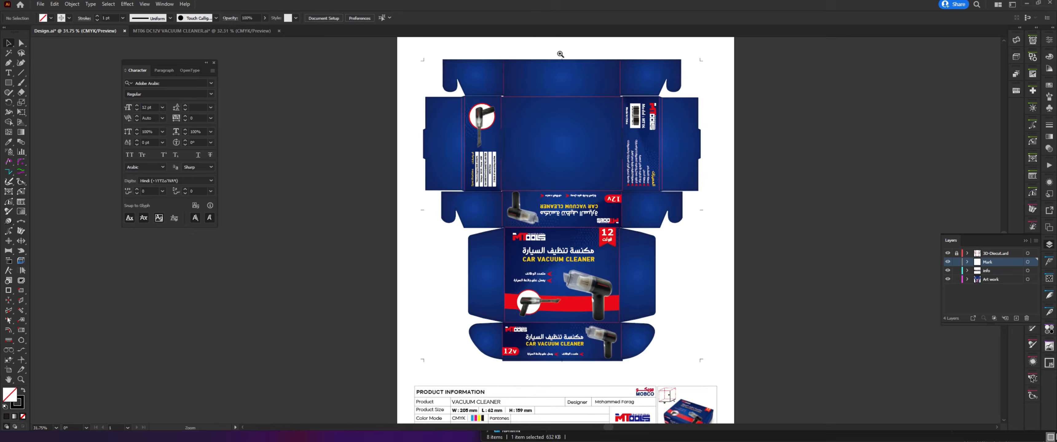
drag(560, 54, 561, 152)
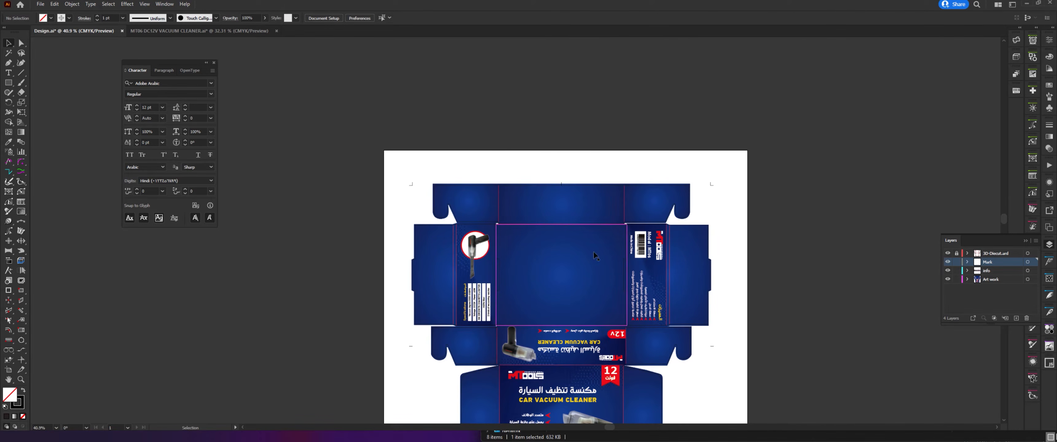
scroll(548, 213, up, 3)
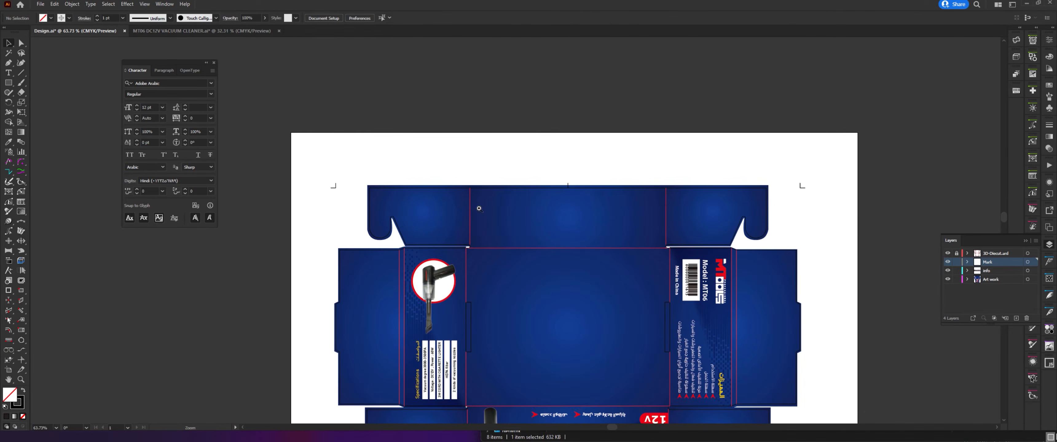
drag(478, 208, 575, 180)
click(8, 73)
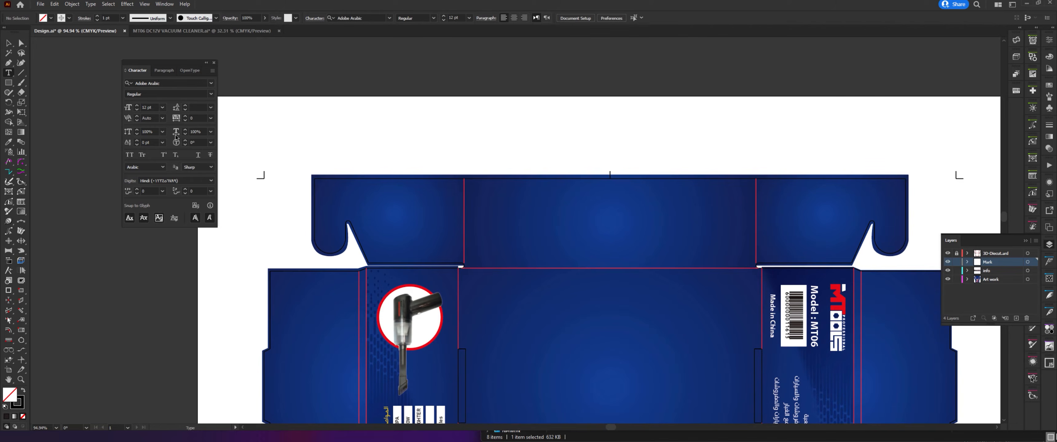
click(536, 159)
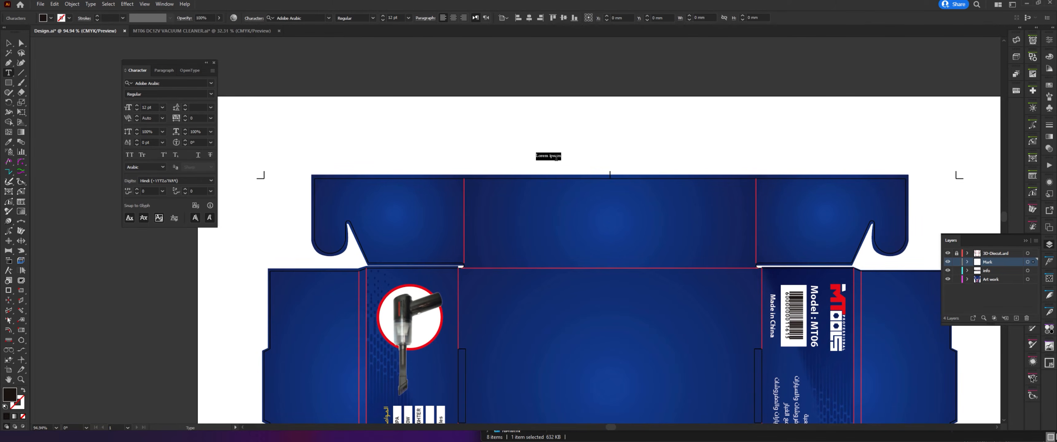
key(BackSpace)
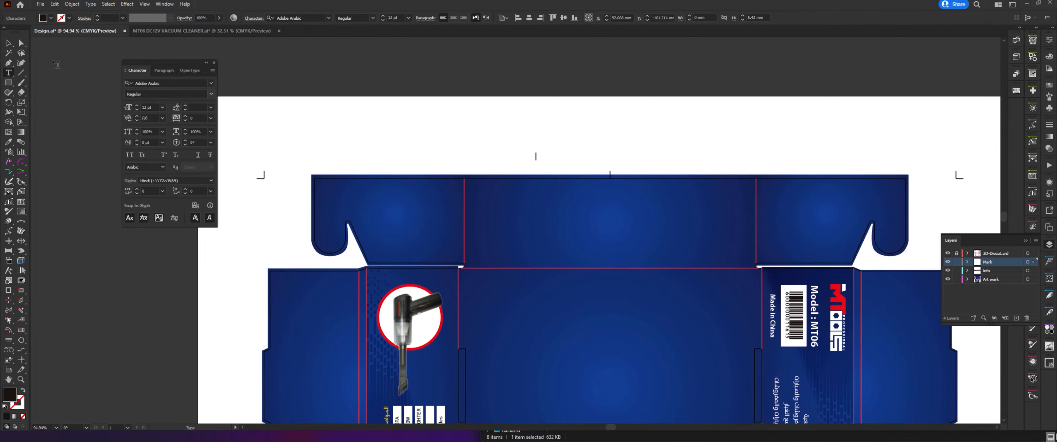
click(8, 43)
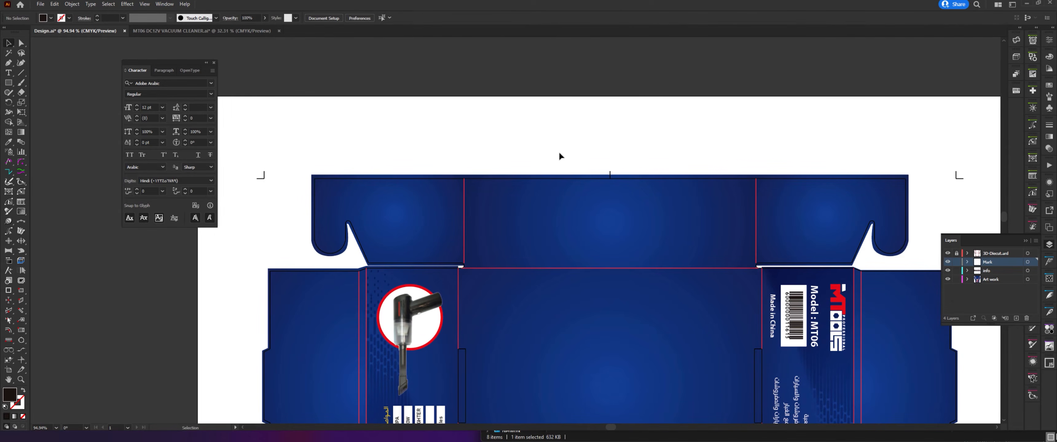
drag(577, 125, 487, 174)
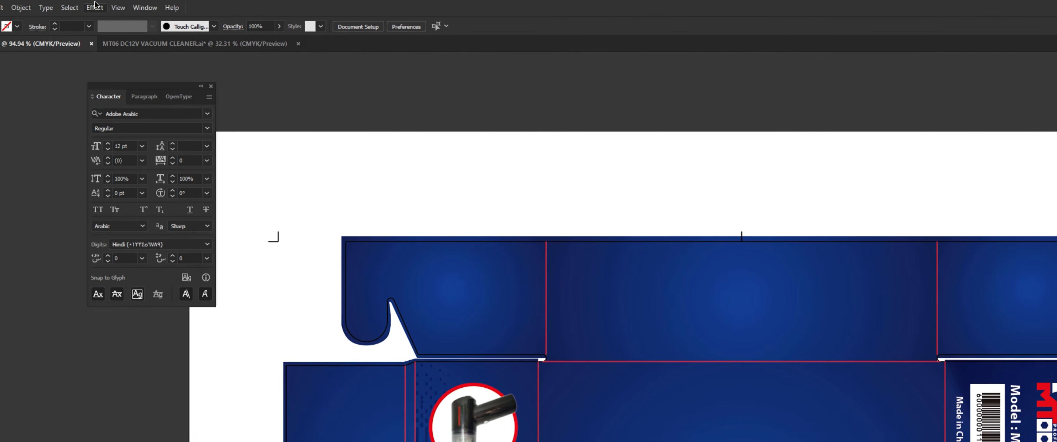
Step: Show the artwork in Outline mode and examine the paths across the whole box layout and product information table
click(144, 8)
mouse_move(124, 12)
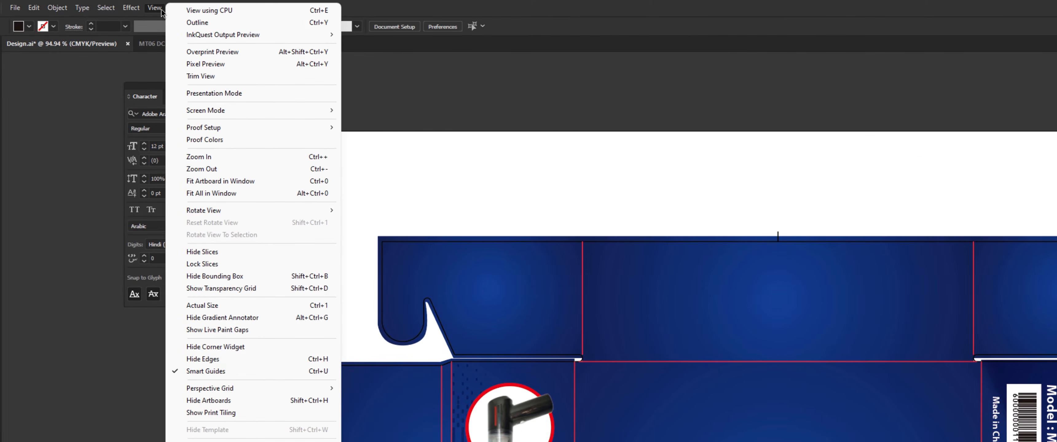
click(198, 22)
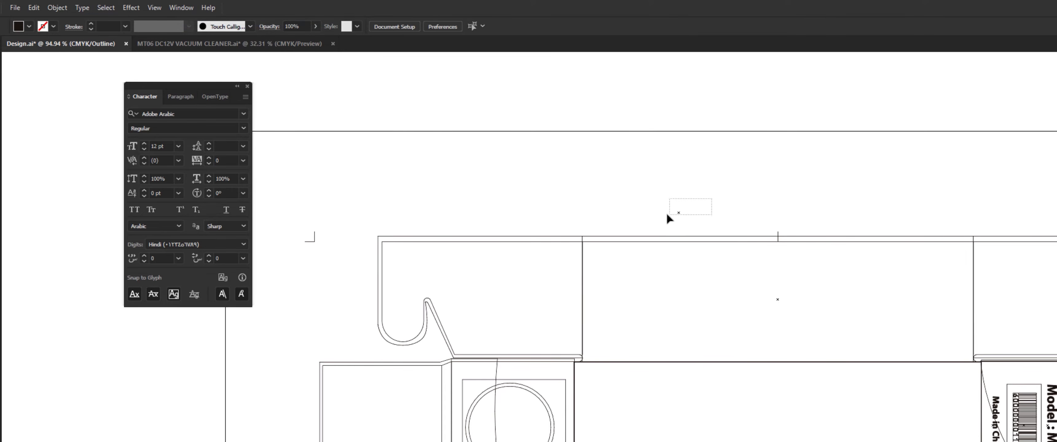
scroll(692, 277, down, 4)
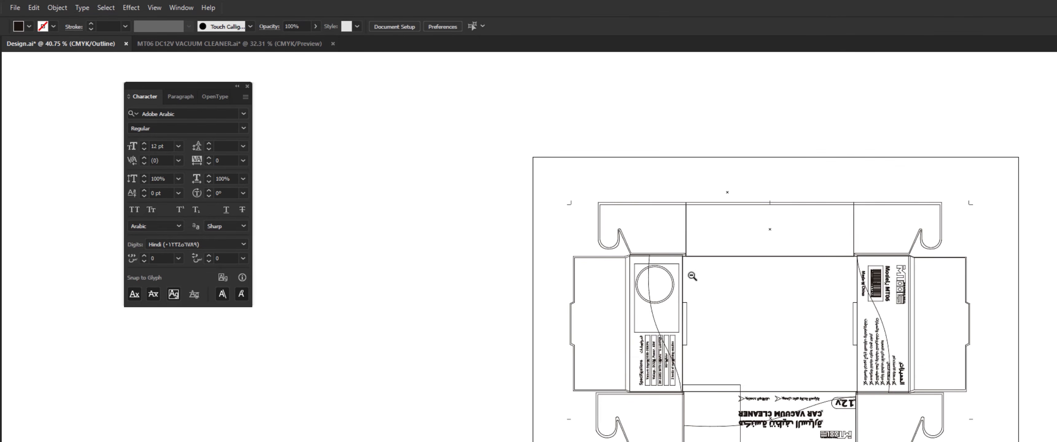
scroll(692, 276, up, 4)
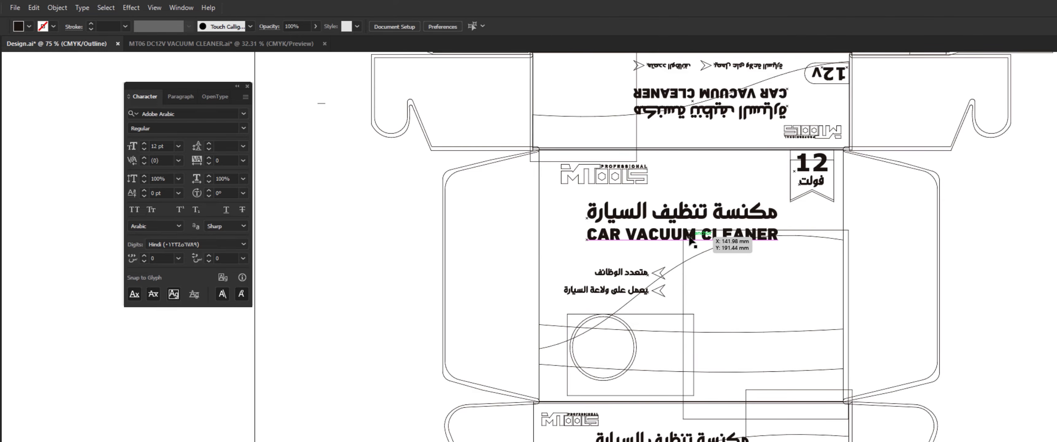
key(ctrl+0)
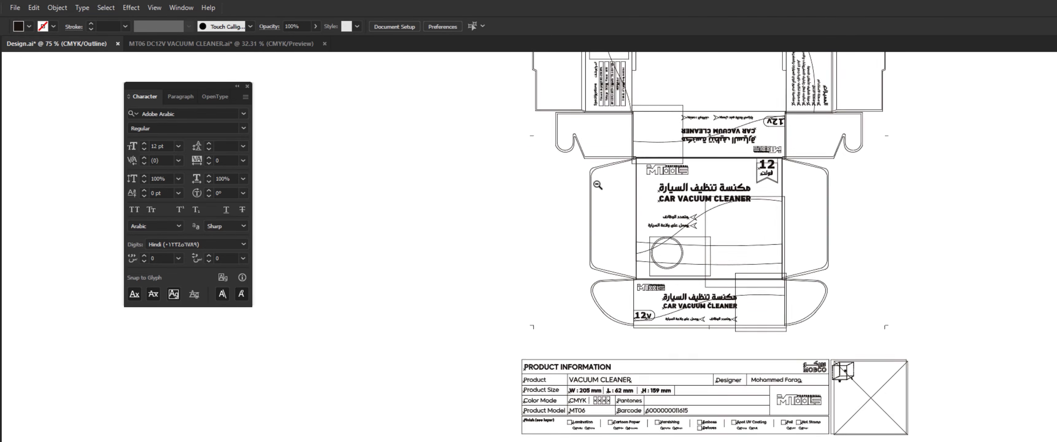
drag(624, 209, 595, 428)
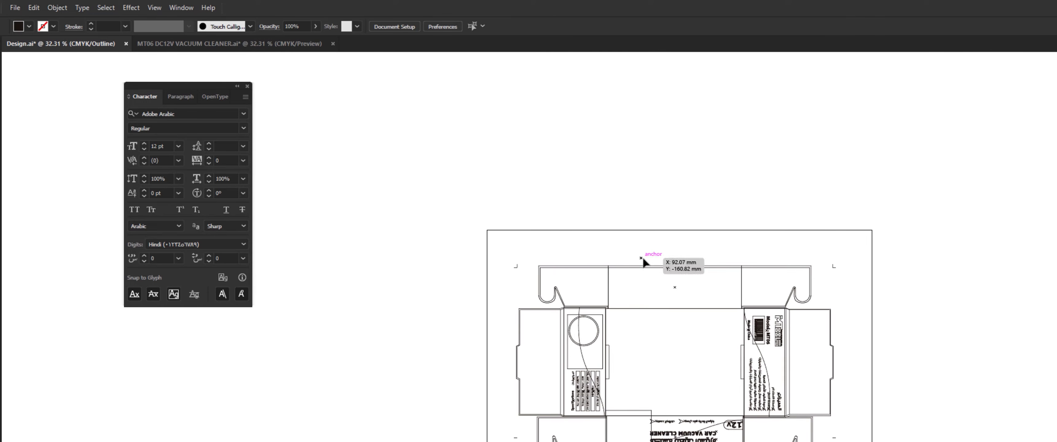
Step: Return the artwork from Outline mode to the full-colour preview
click(181, 8)
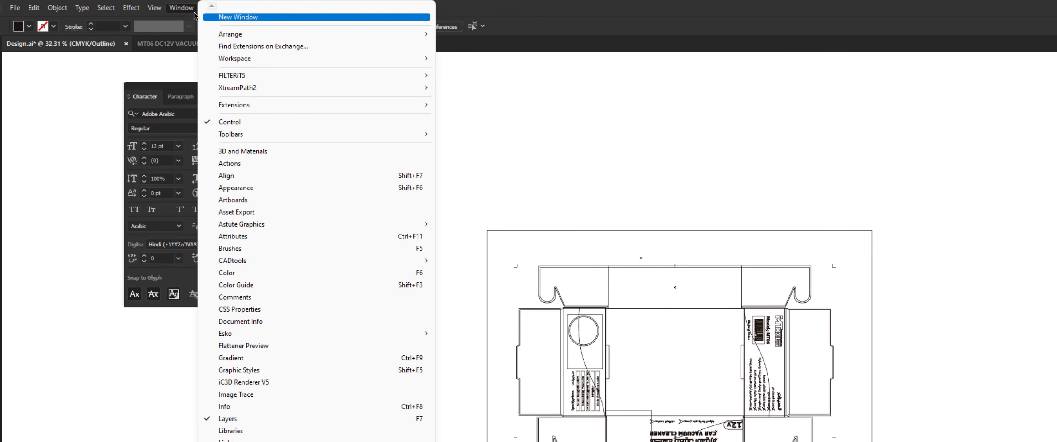
mouse_move(154, 7)
click(192, 22)
Step: Check the document for all issues with VectorFirstAid and fix everything found, repeating the check and fix once
key(z)
drag(684, 264, 709, 228)
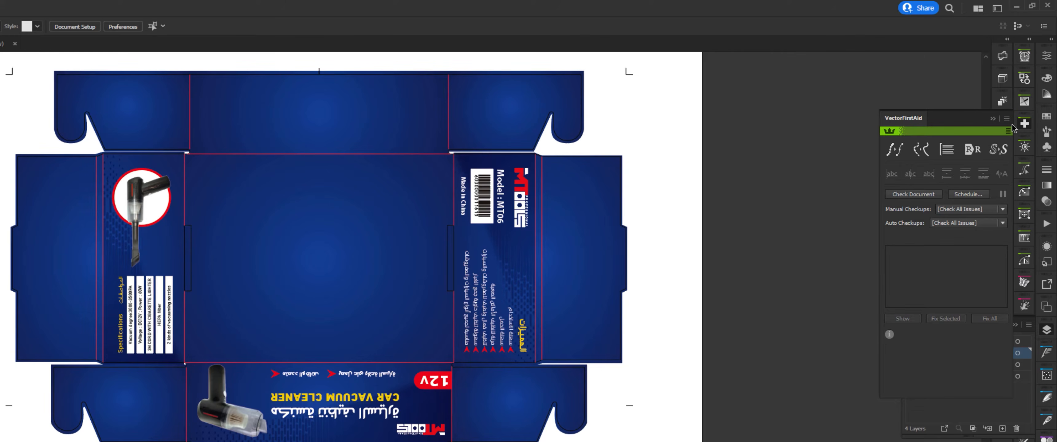
click(904, 200)
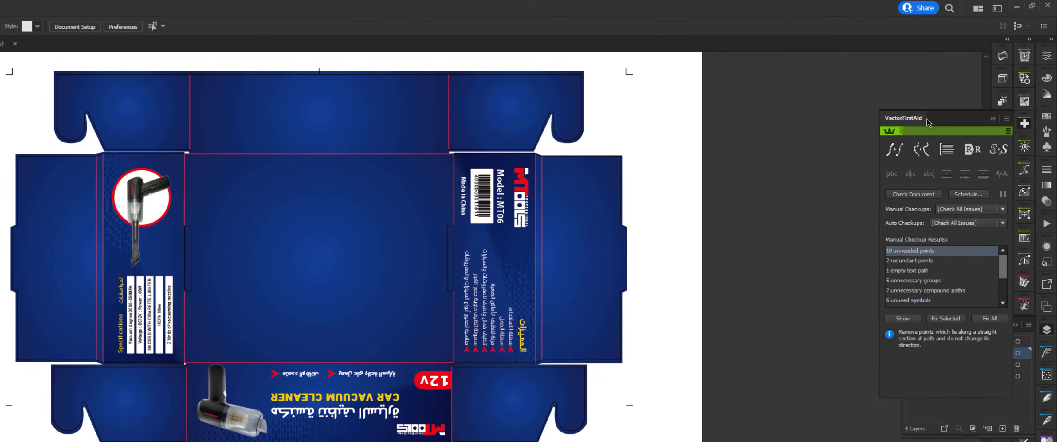
drag(929, 124, 635, 91)
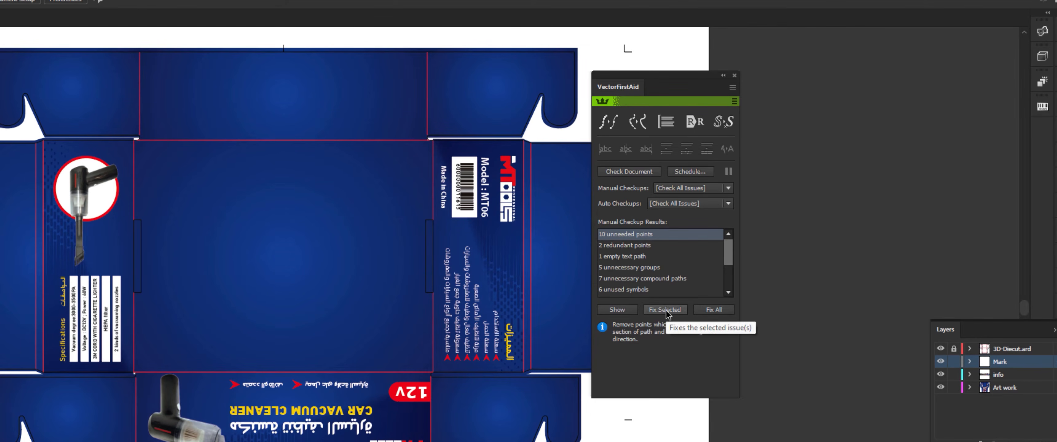
click(714, 310)
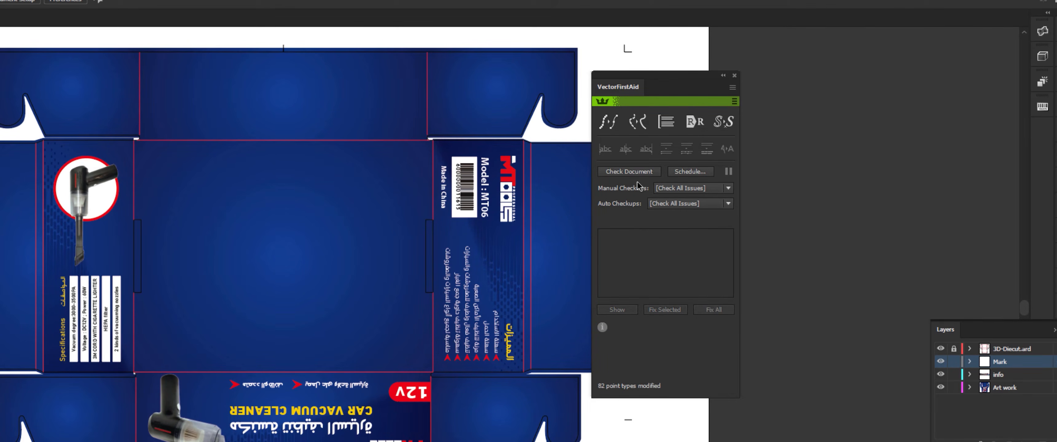
click(634, 172)
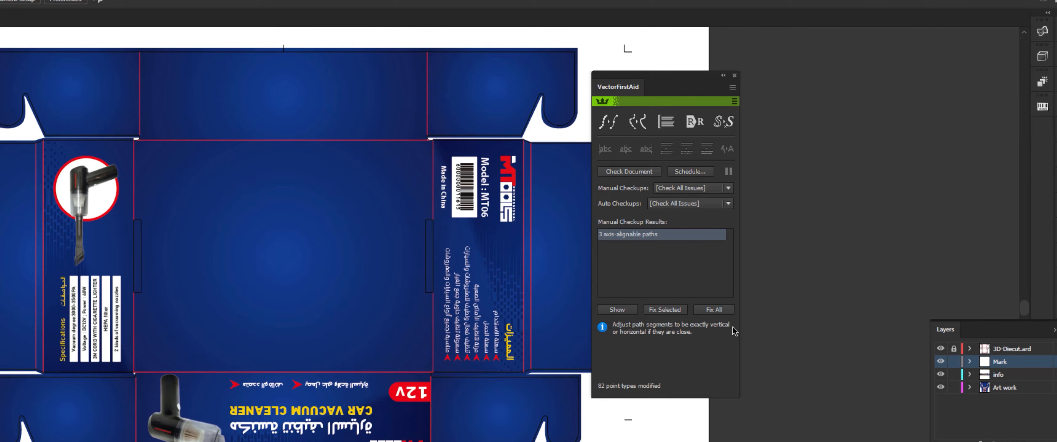
click(724, 311)
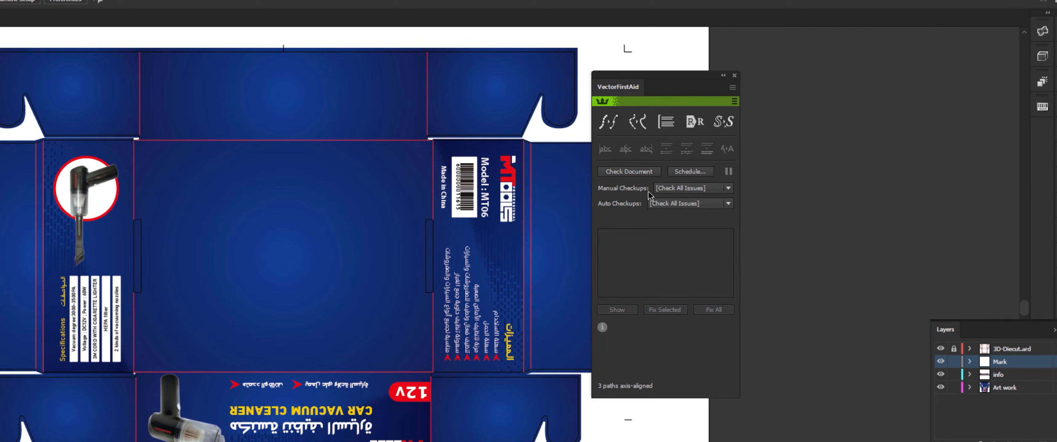
Step: Examine the cleanup operations available in the VectorFirstAid profile configuration, leaving the profiles as they are
click(675, 187)
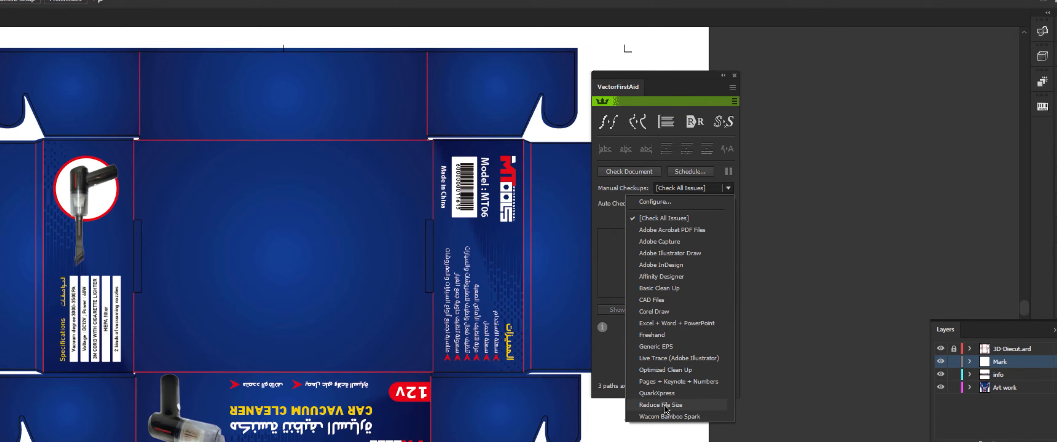
click(661, 203)
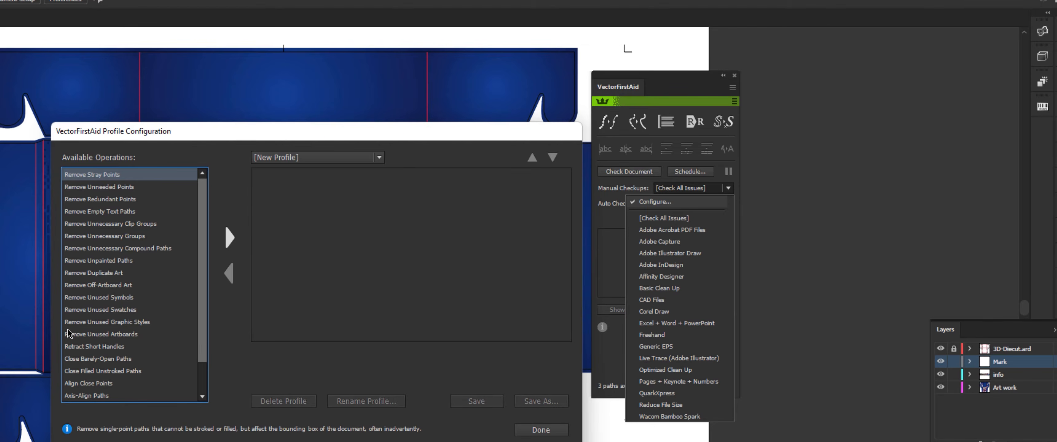
scroll(156, 329, down, 1)
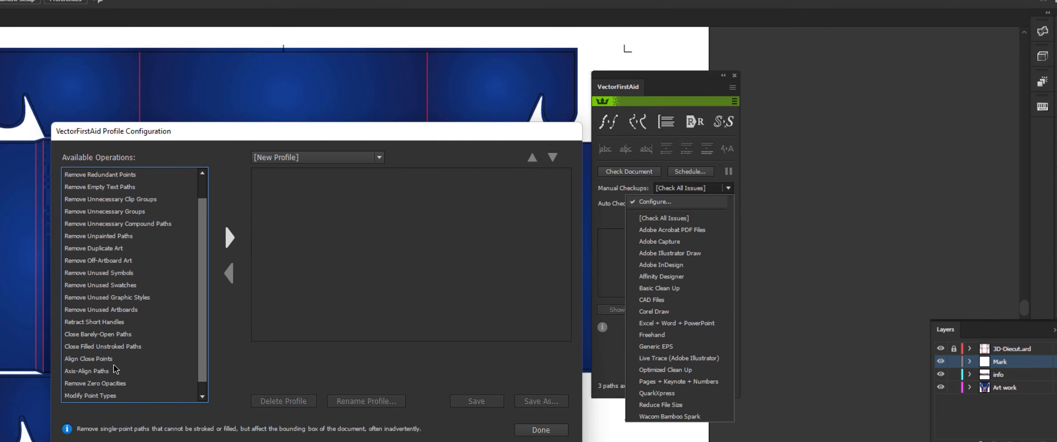
scroll(93, 293, down, 1)
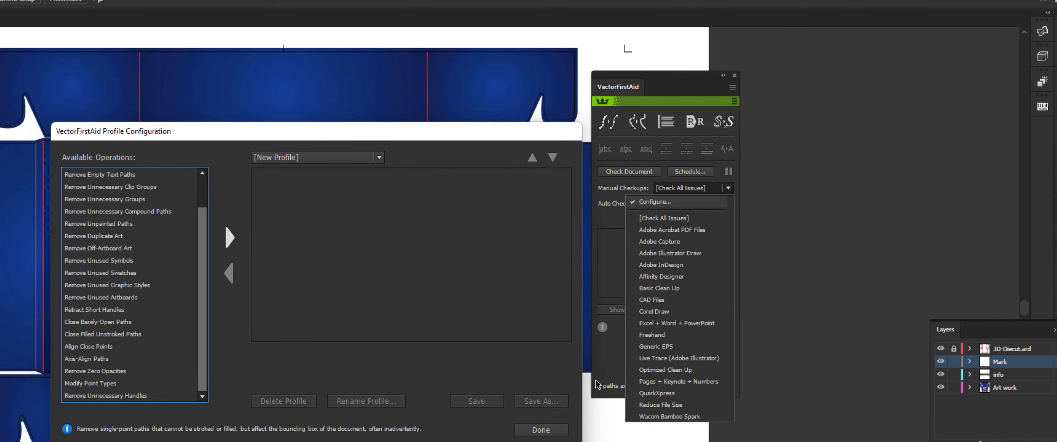
click(540, 430)
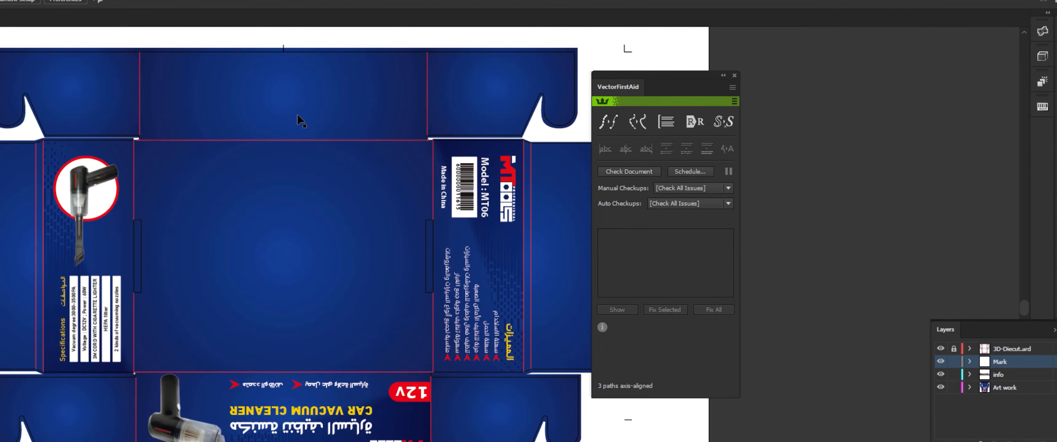
Step: Recheck the document for remaining issues with VectorFirstAid and move its panel out of the way
drag(632, 76, 760, 75)
scroll(248, 232, up, 1)
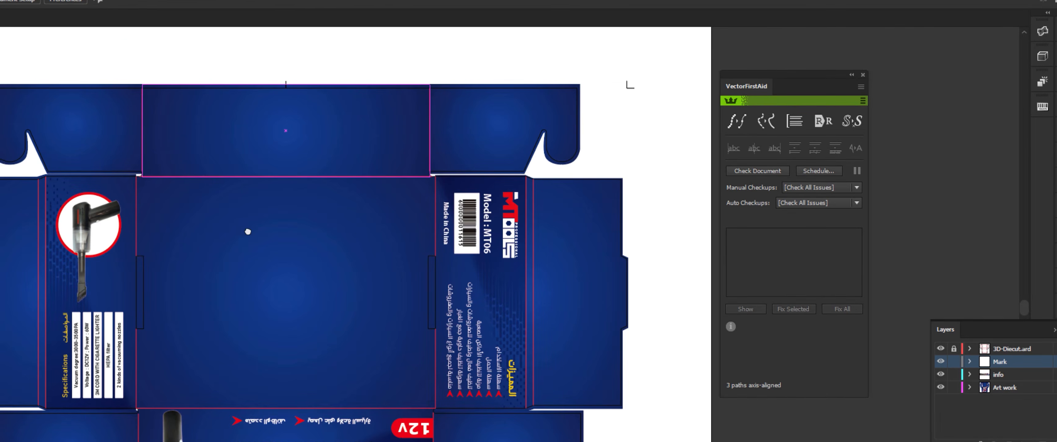
scroll(247, 232, up, 5)
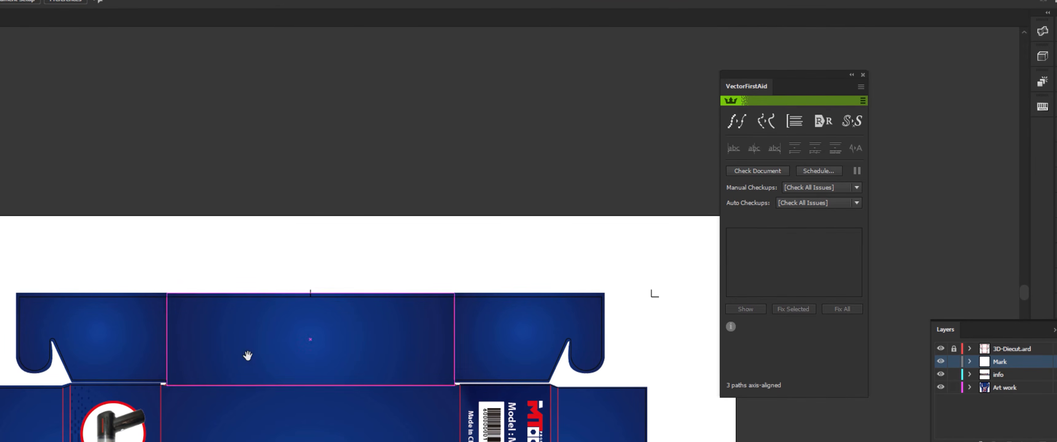
drag(248, 354, 191, 115)
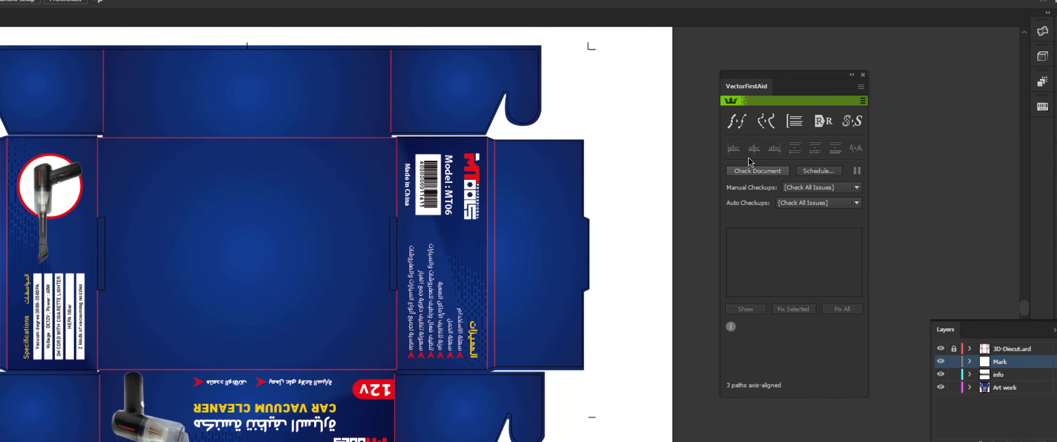
click(750, 170)
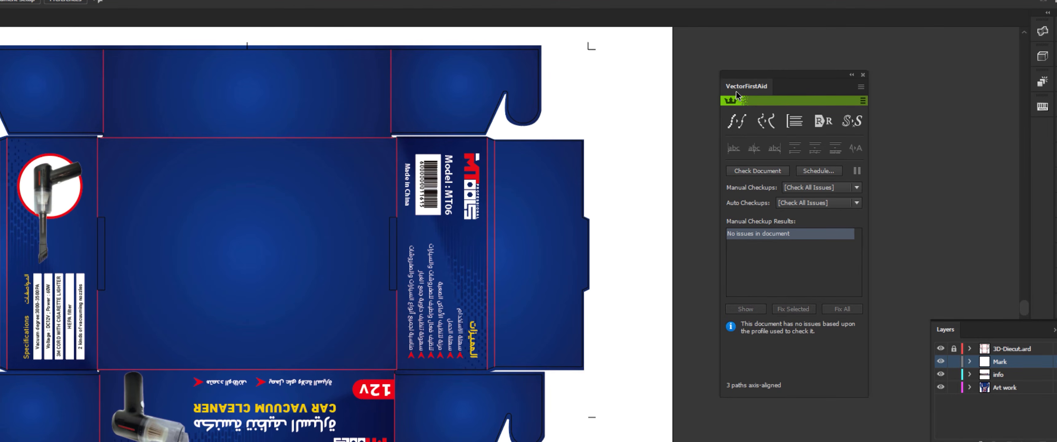
drag(739, 96, 1056, 97)
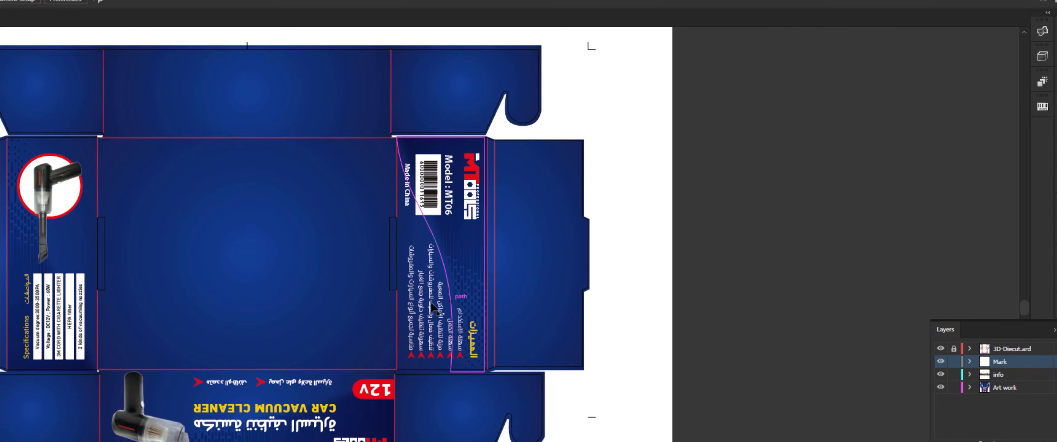
Step: Examine the document's remaining fill swatches, with nothing selected and with the large blue gradient rectangle selected
alt+click(182, 267)
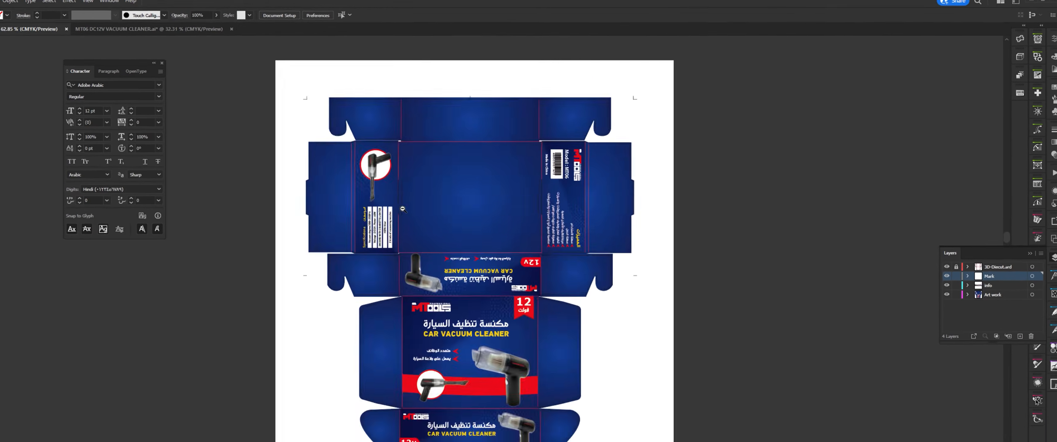
alt+click(402, 209)
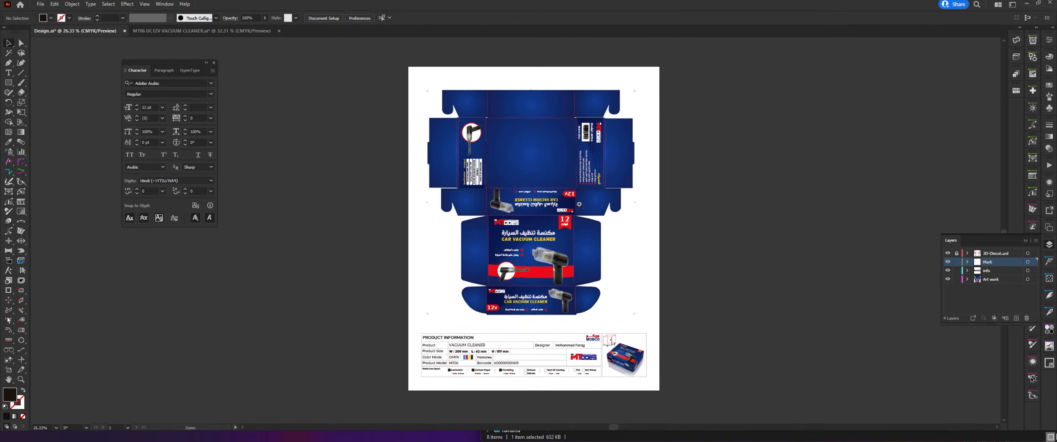
key(ctrl+0)
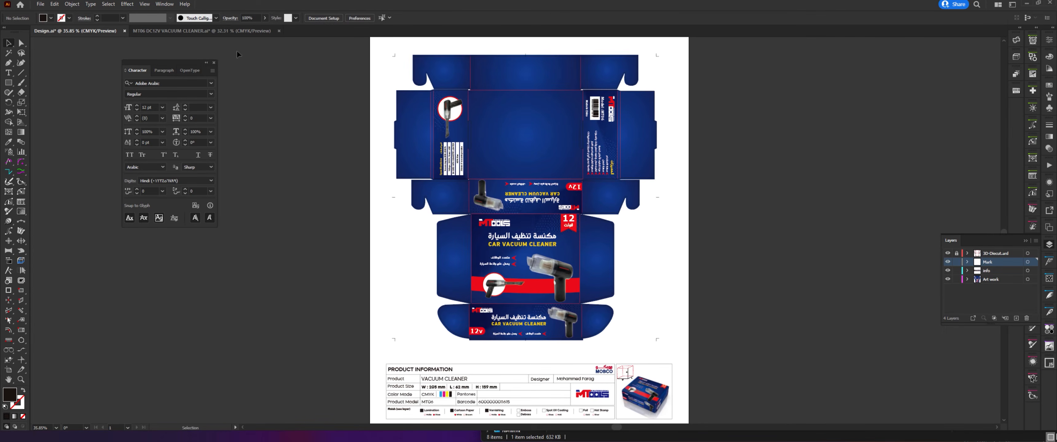
click(51, 19)
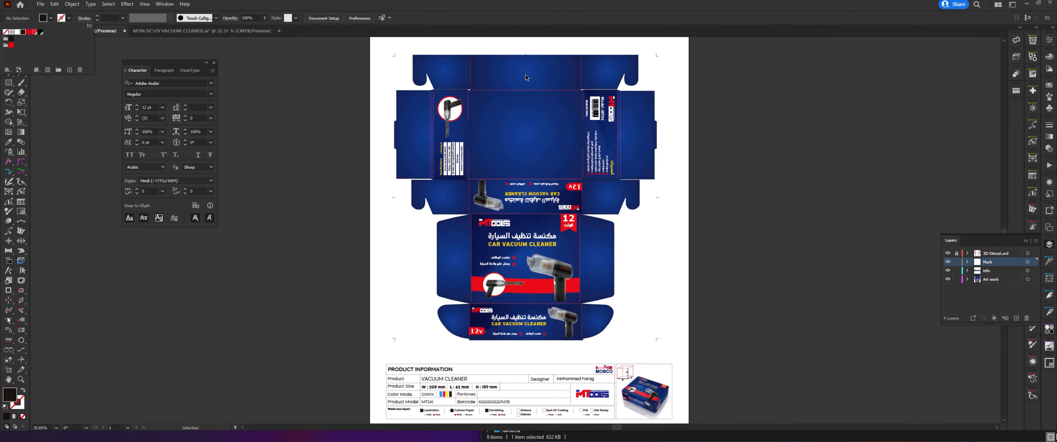
click(354, 97)
click(525, 136)
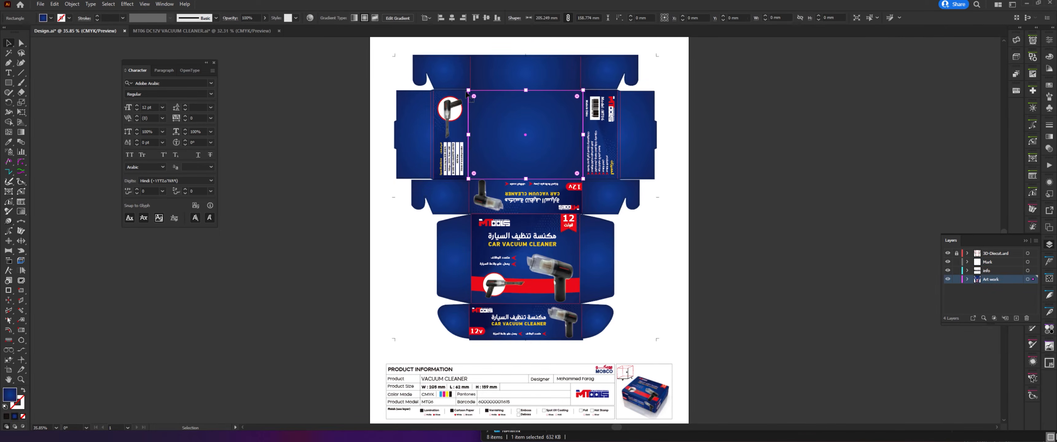
click(51, 19)
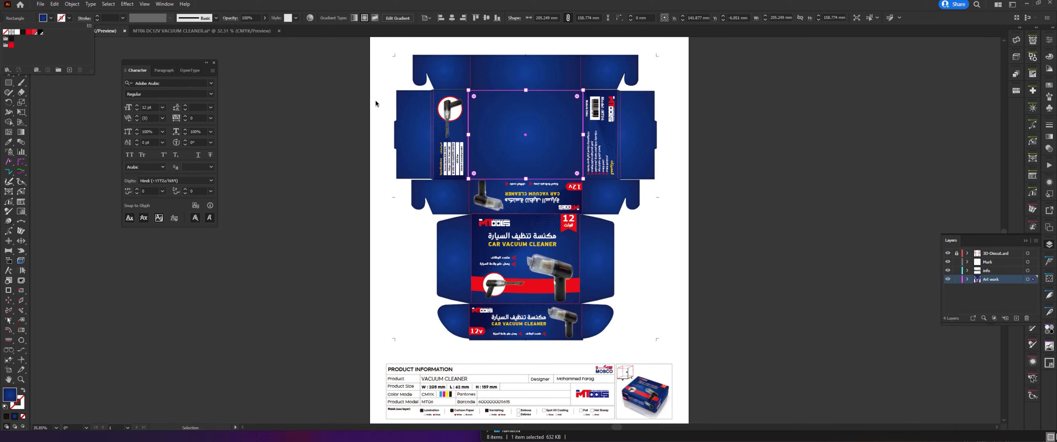
click(290, 99)
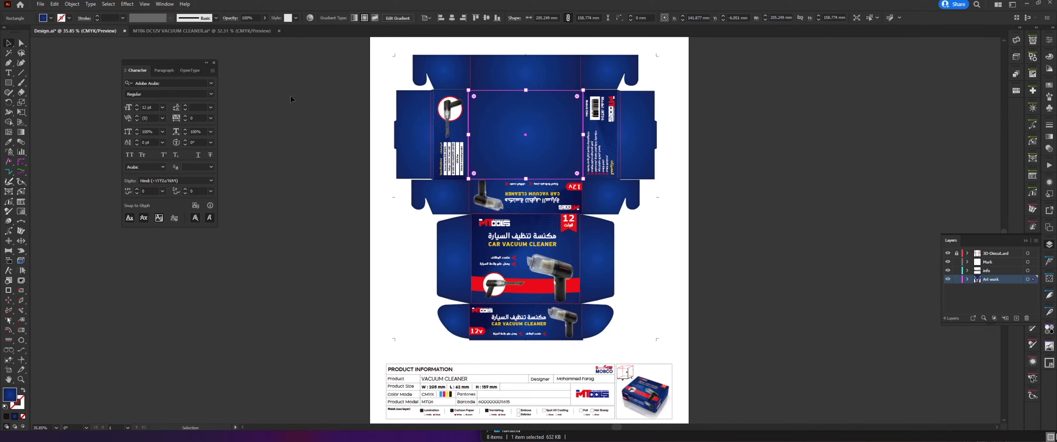
click(51, 17)
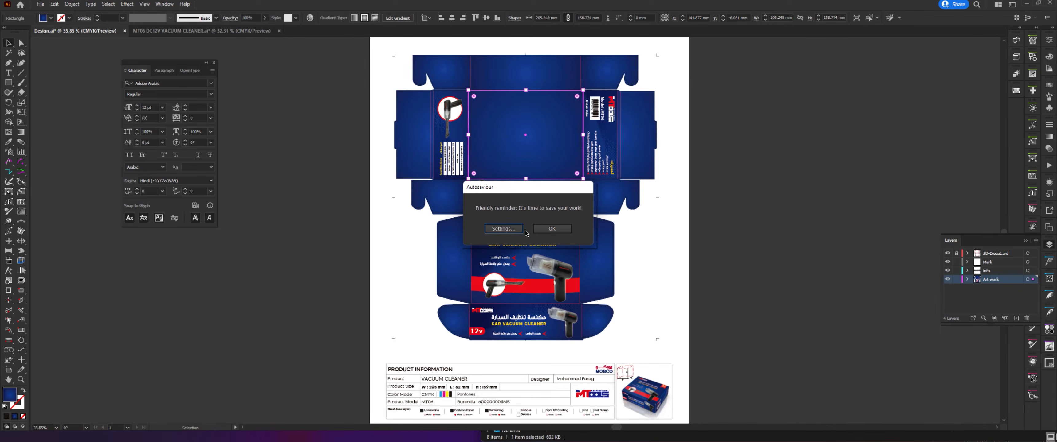
Step: Dismiss the save reminder, save the document and deselect the blue gradient rectangle
click(541, 231)
key(a)
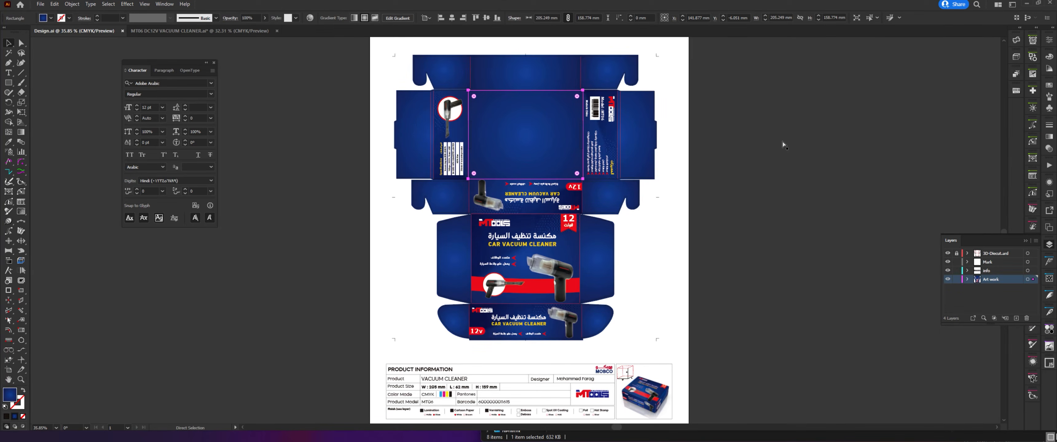
click(783, 144)
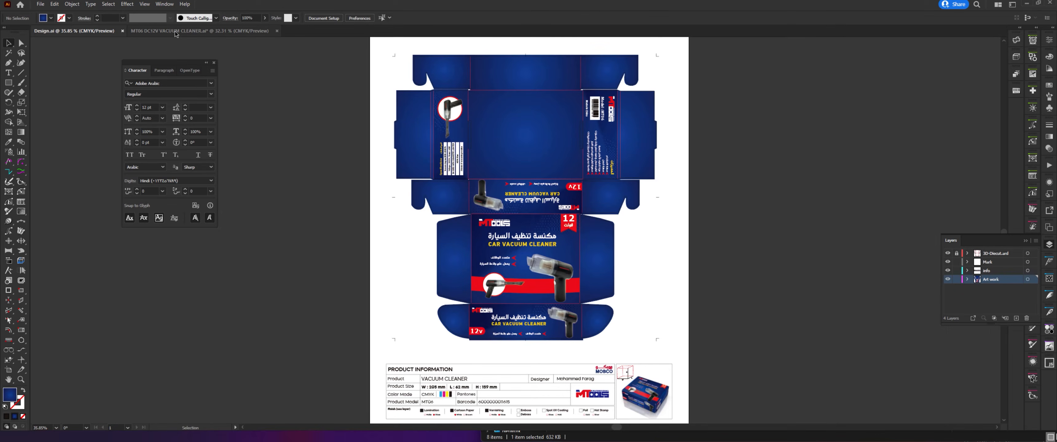
Step: Open the Separations Preview beside the artboard, enable Overprint Preview, show only used spot colours, and enlarge it to list every ink
click(169, 5)
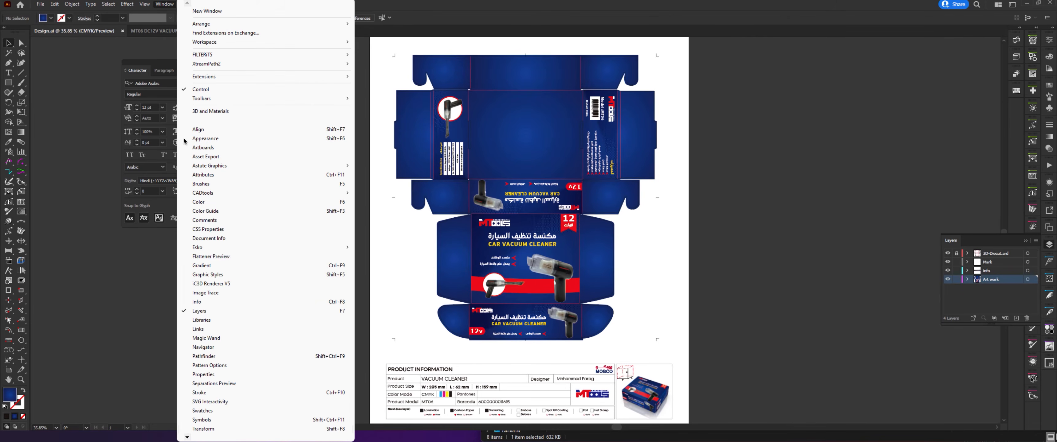
click(212, 385)
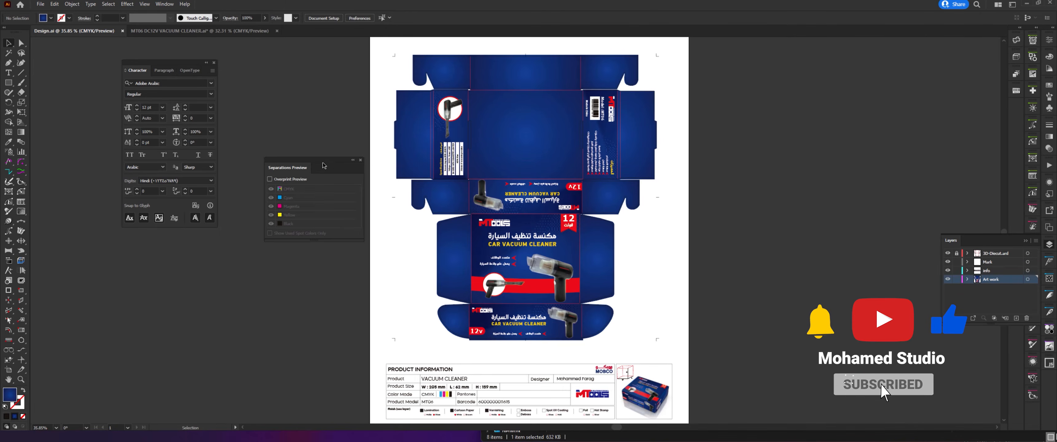
drag(324, 166, 773, 145)
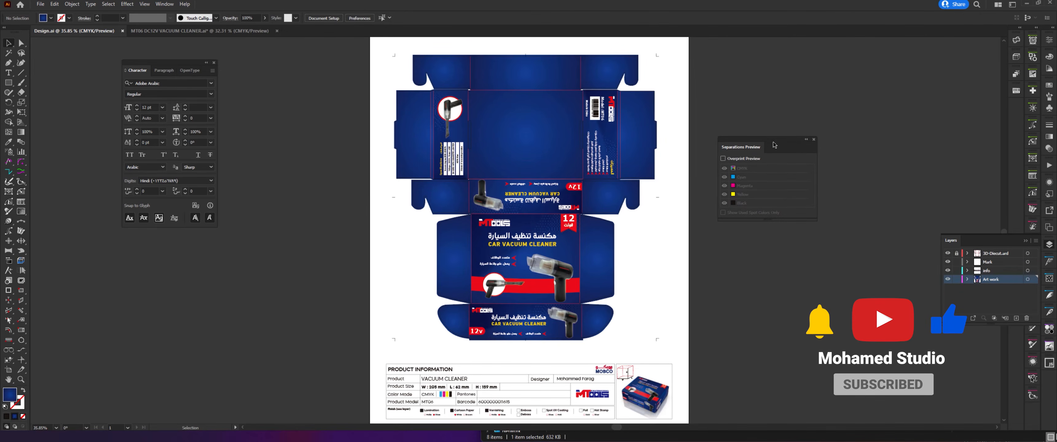
click(723, 159)
click(722, 212)
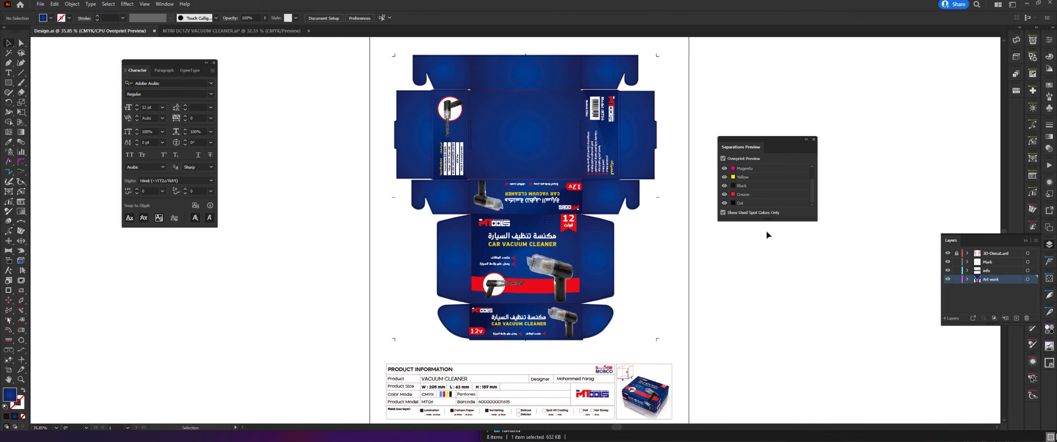
drag(765, 222, 765, 272)
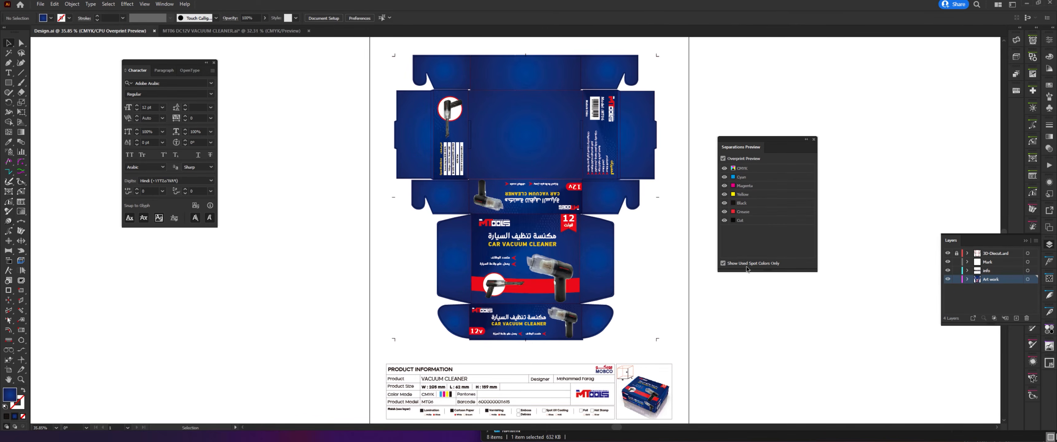
Step: Compare the separations with unused spot colours listed, hide the Cut and Crease inks, and toggle Black and Yellow to inspect each one's contribution
click(723, 264)
click(722, 264)
click(724, 220)
click(724, 211)
click(724, 204)
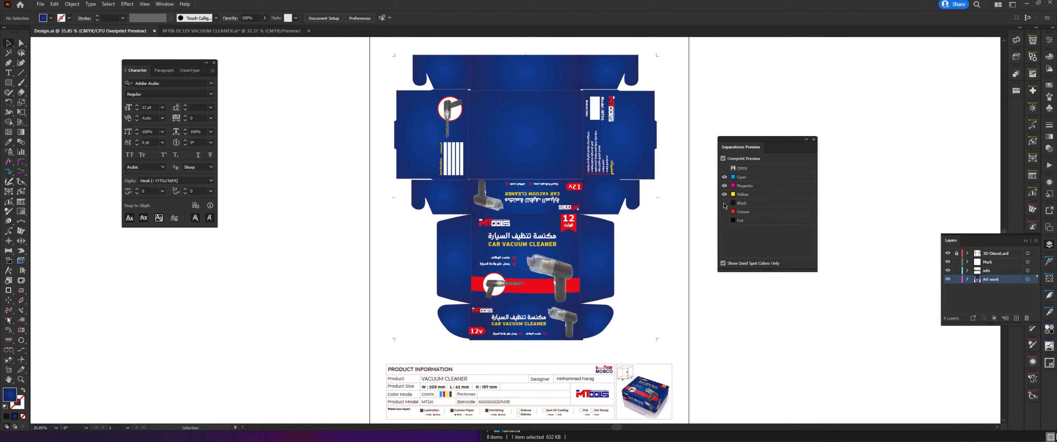
click(724, 204)
click(724, 204)
click(724, 204)
click(724, 203)
click(724, 204)
click(724, 203)
click(723, 194)
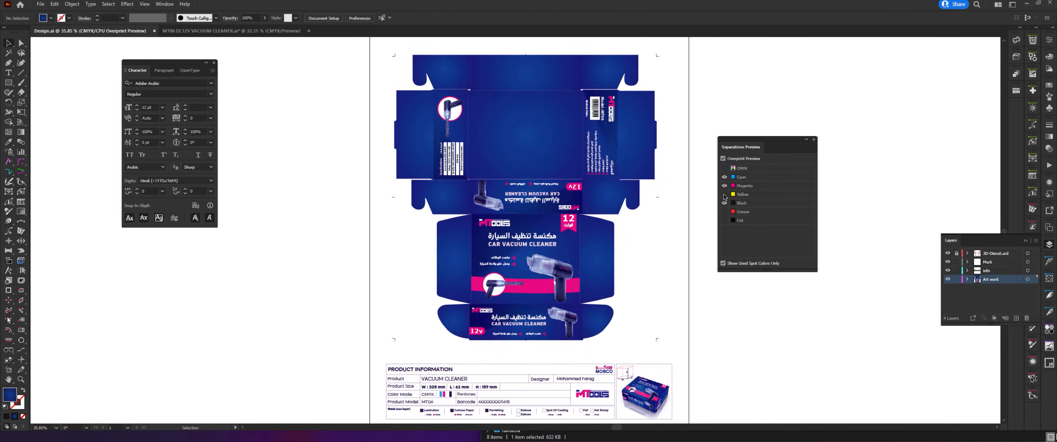
click(724, 194)
Step: Hide the Cyan and Magenta plates, inspect Black and Yellow on their own, and restore all four process plates
click(724, 177)
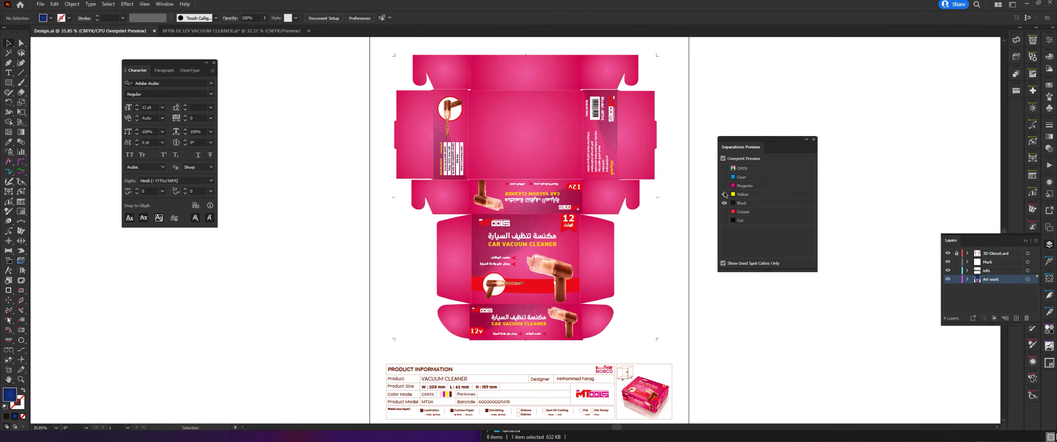
click(724, 186)
click(724, 194)
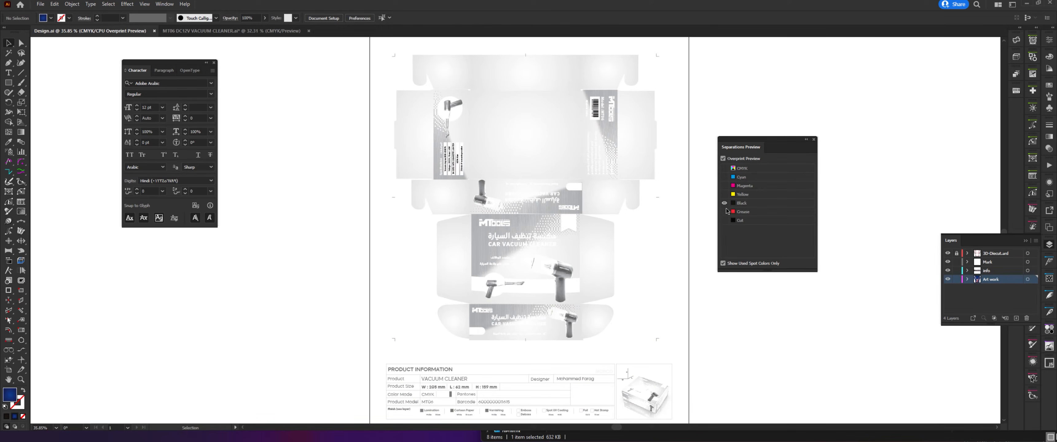
click(724, 194)
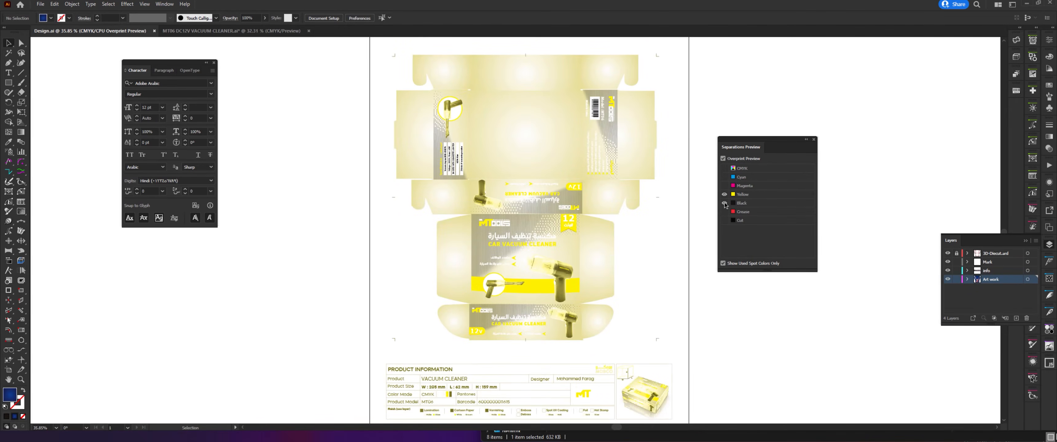
click(724, 203)
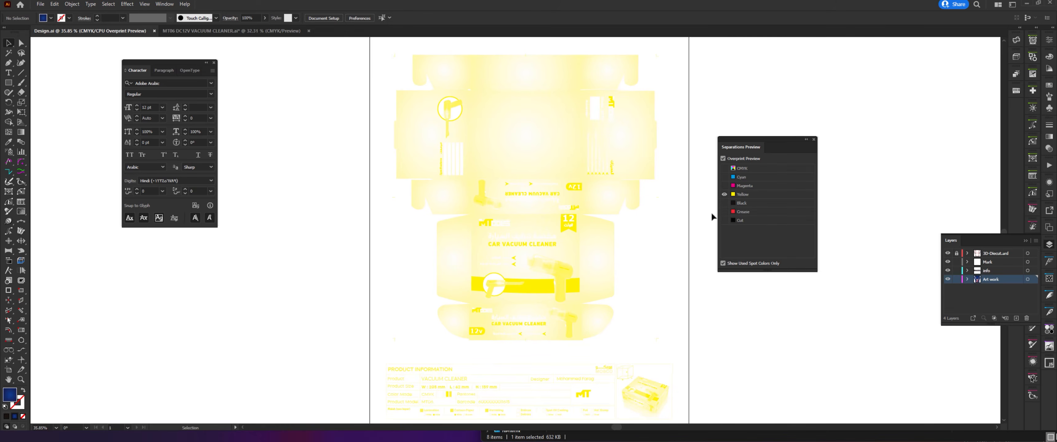
click(724, 203)
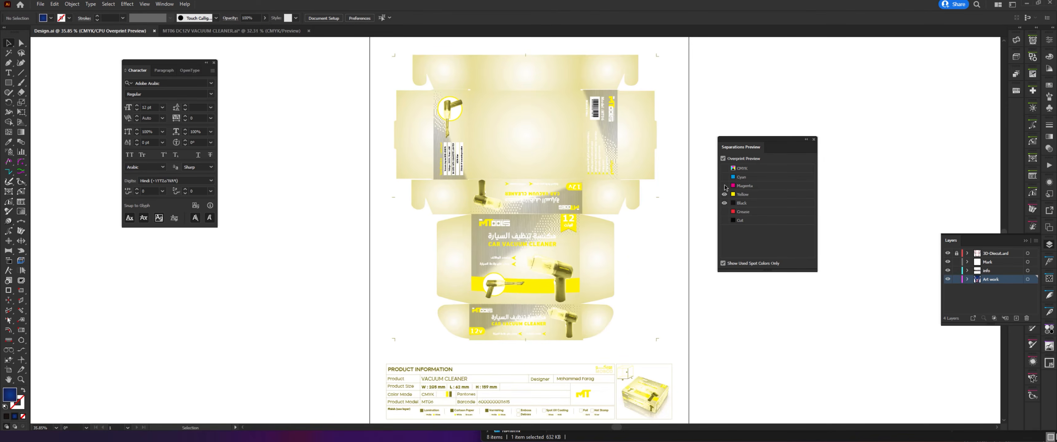
click(724, 186)
click(724, 177)
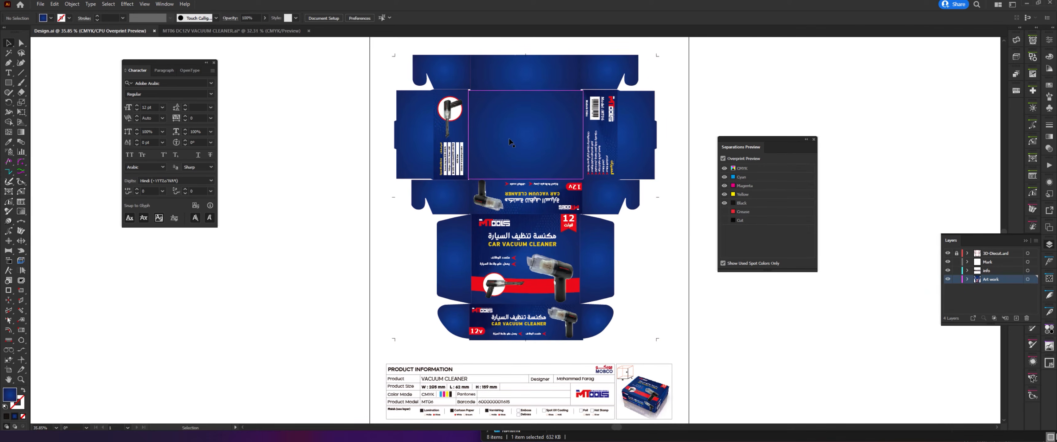
Step: Inspect the central blue panel up close without the Cut and Crease inks, turn Overprint Preview off and return to the whole dieline
key(z)
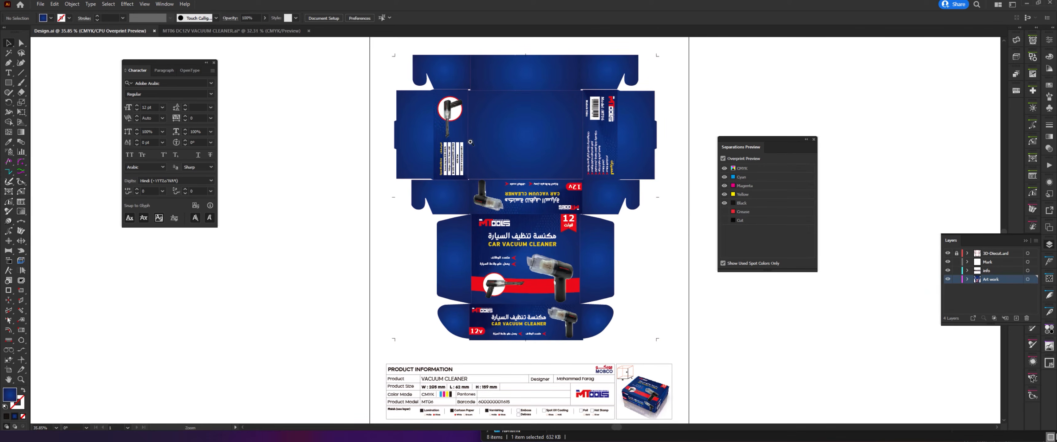
drag(470, 141, 616, 122)
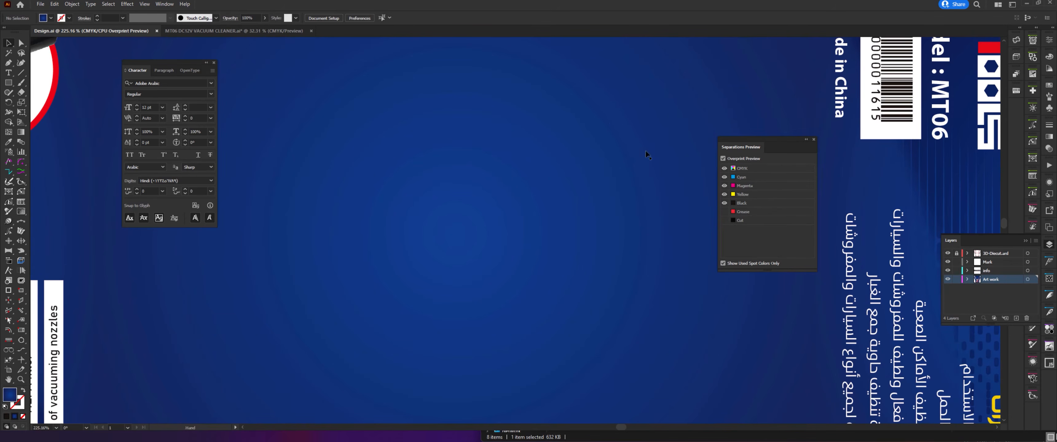
click(722, 159)
key(z)
alt+click(561, 156)
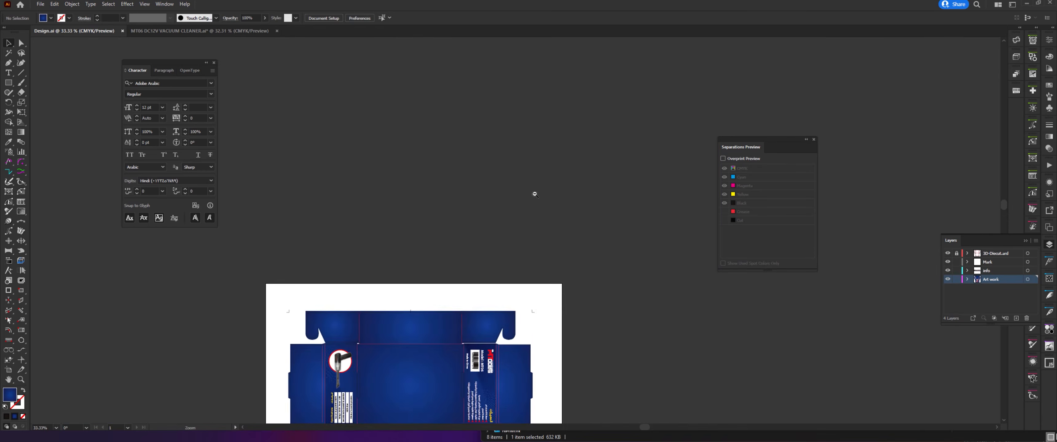
key(ctrl+0)
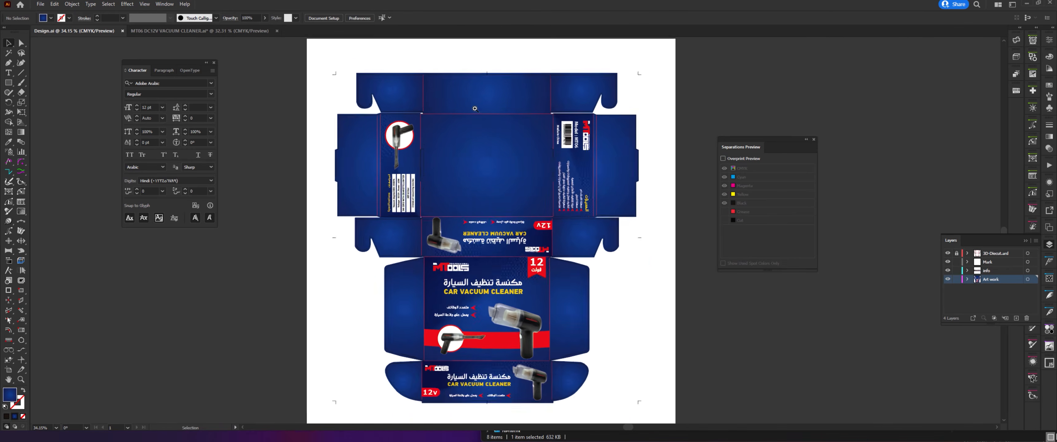
scroll(474, 108, up, 2)
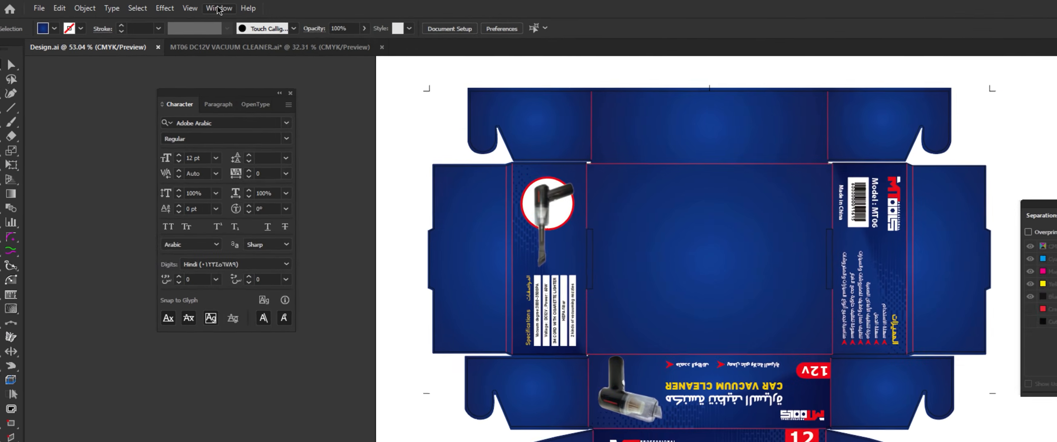
Step: Check the artwork's overprinting areas with the InkQuest Overprint Preview, keeping its dialog clear of the artwork, and close it
click(164, 4)
mouse_move(144, 4)
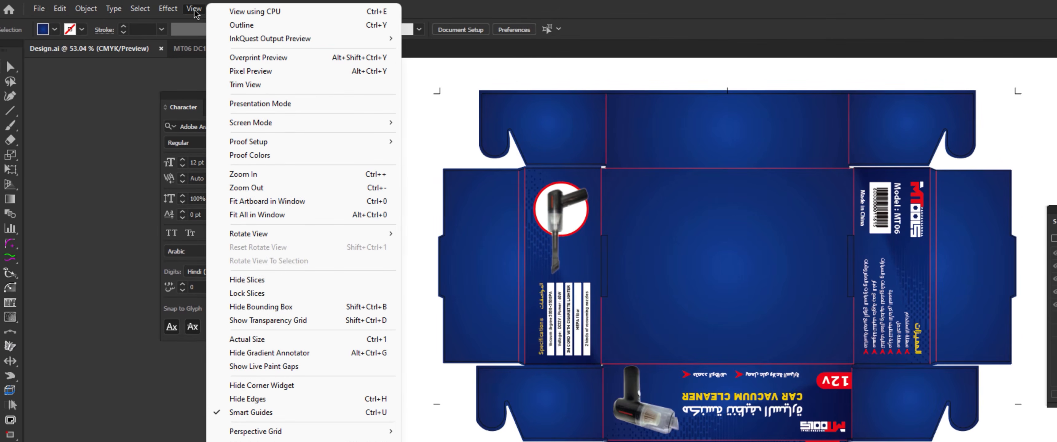
mouse_move(253, 41)
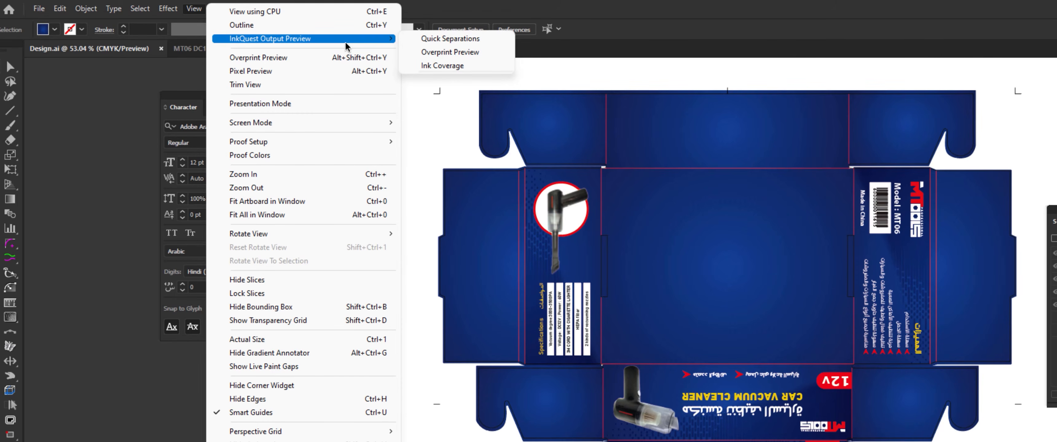
click(438, 52)
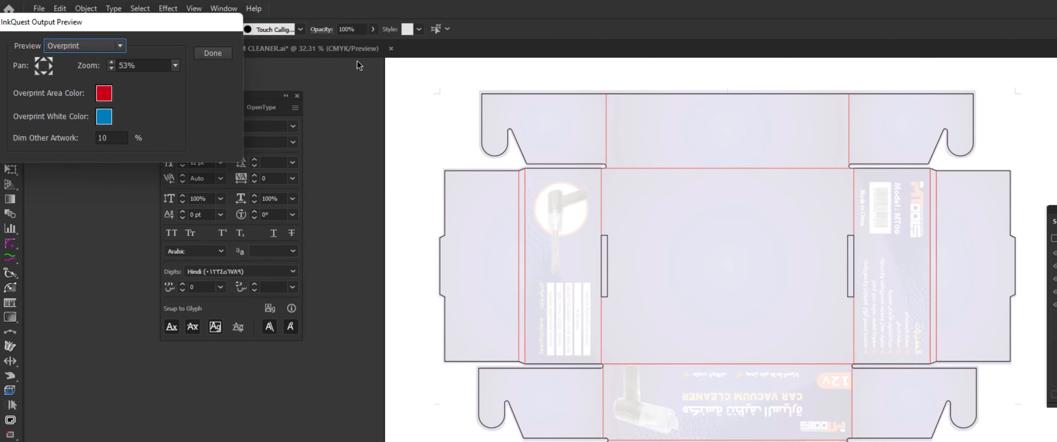
drag(156, 22, 882, 119)
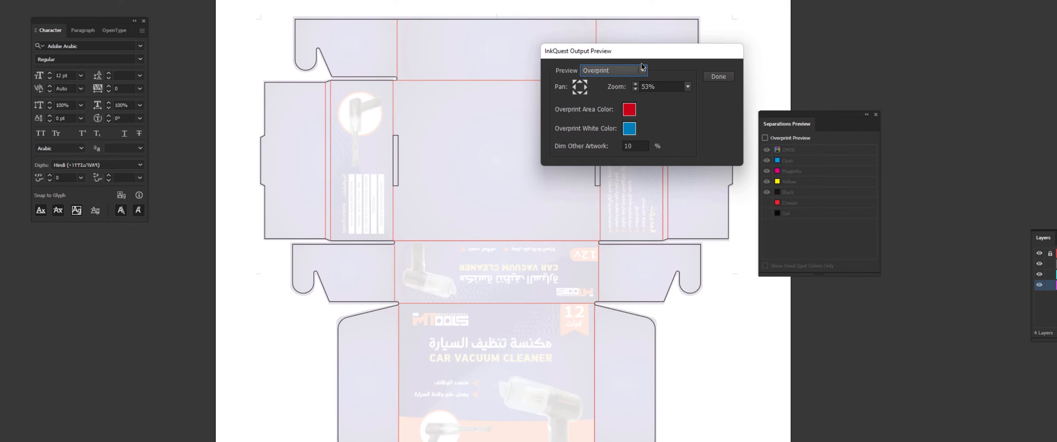
drag(631, 55, 800, 151)
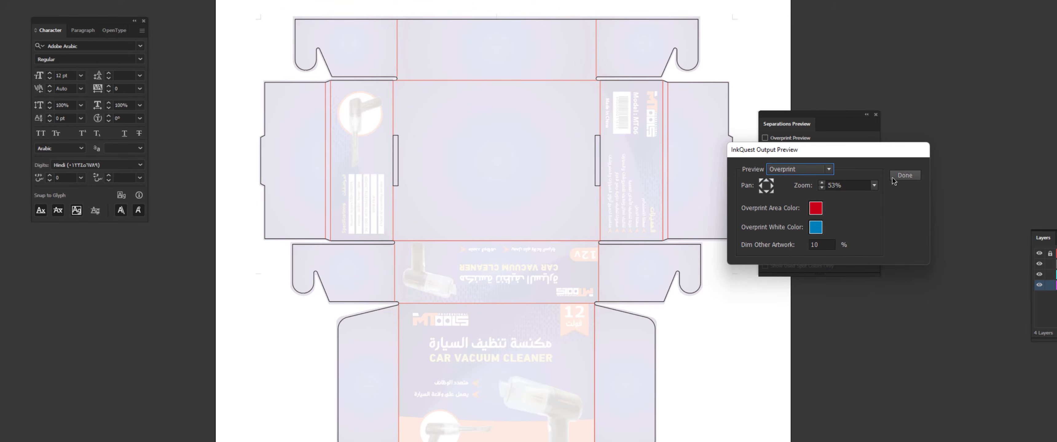
click(904, 179)
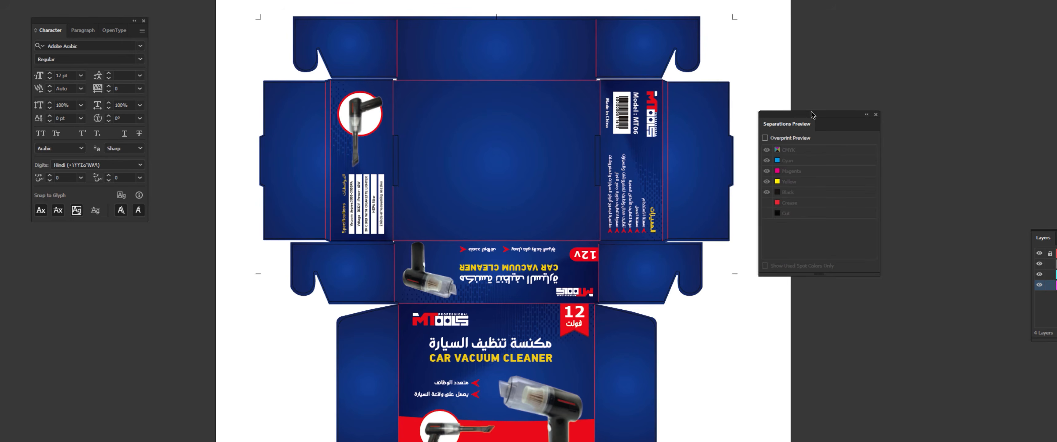
Step: Move the Separations Preview further from the artwork and open the object Attributes next to it
drag(811, 112, 915, 97)
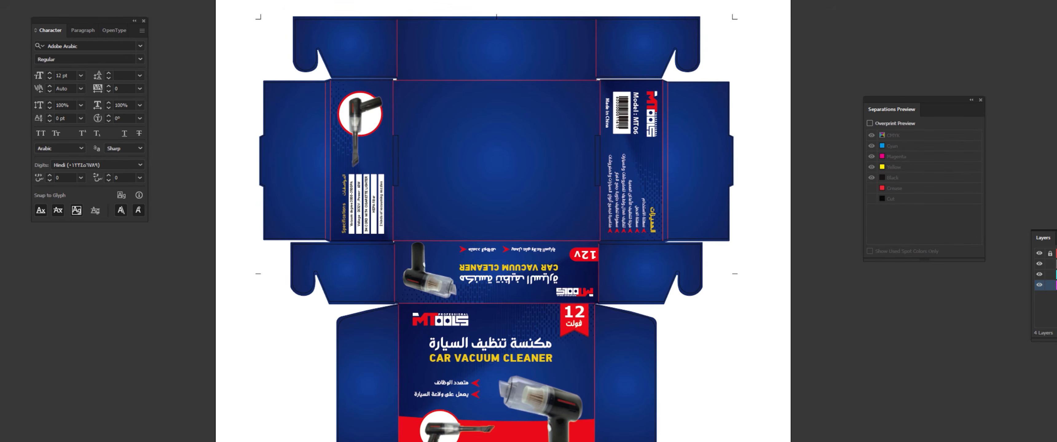
key(alt+w)
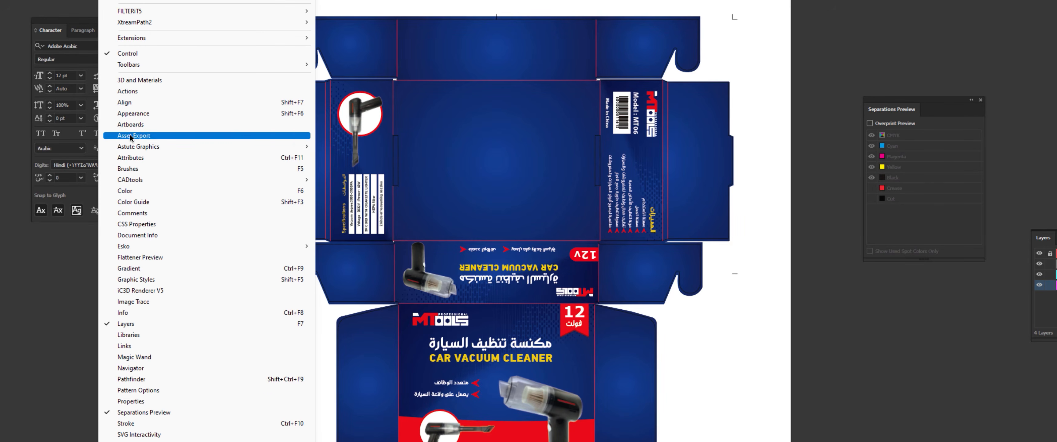
click(131, 158)
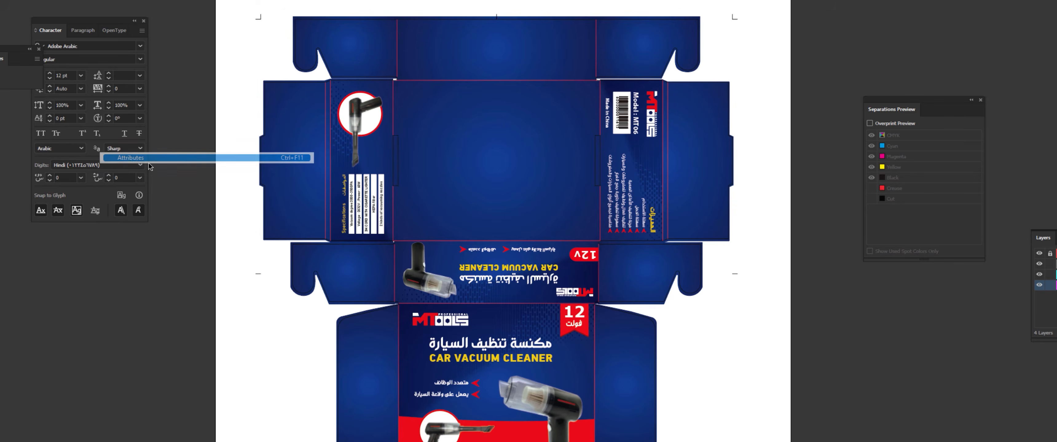
drag(16, 48, 850, 89)
click(699, 84)
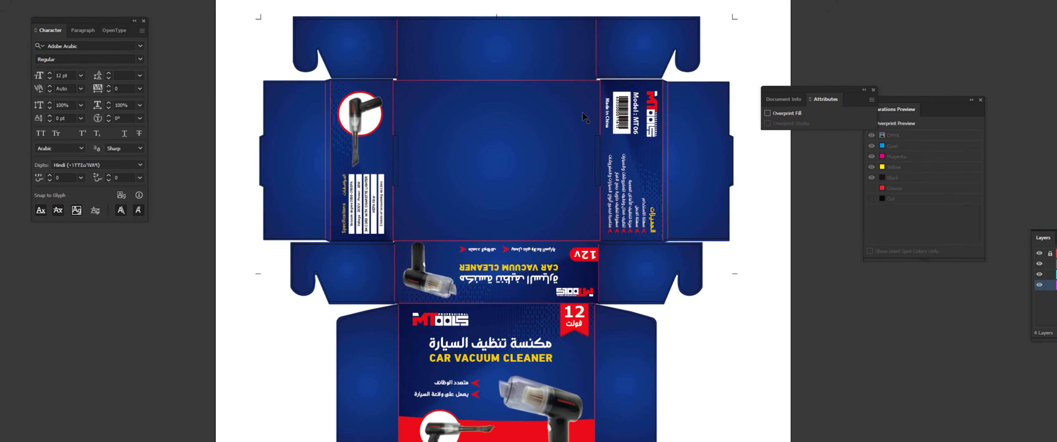
Step: Isolate the white 12v text in the upside-down red badge, apply Overprint Fill despite the white-object warning, close the Attributes and deselect it
scroll(545, 290, up, 5)
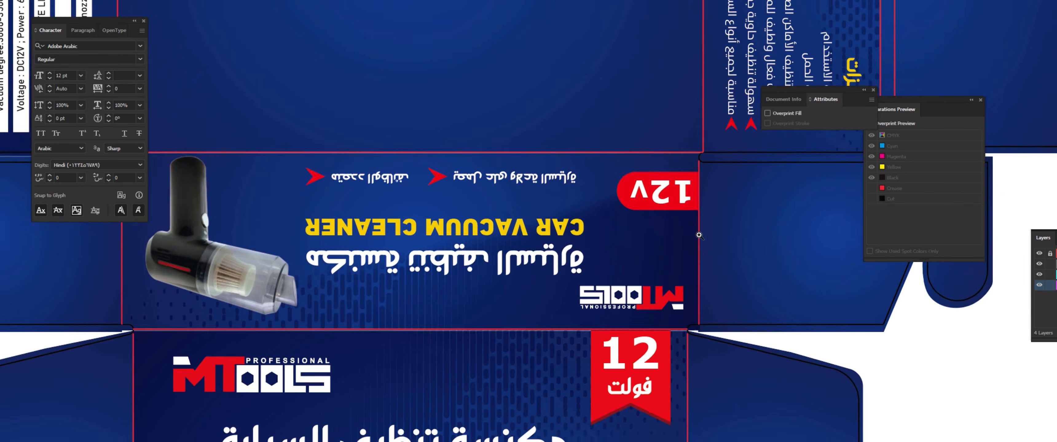
click(663, 187)
double_click(663, 187)
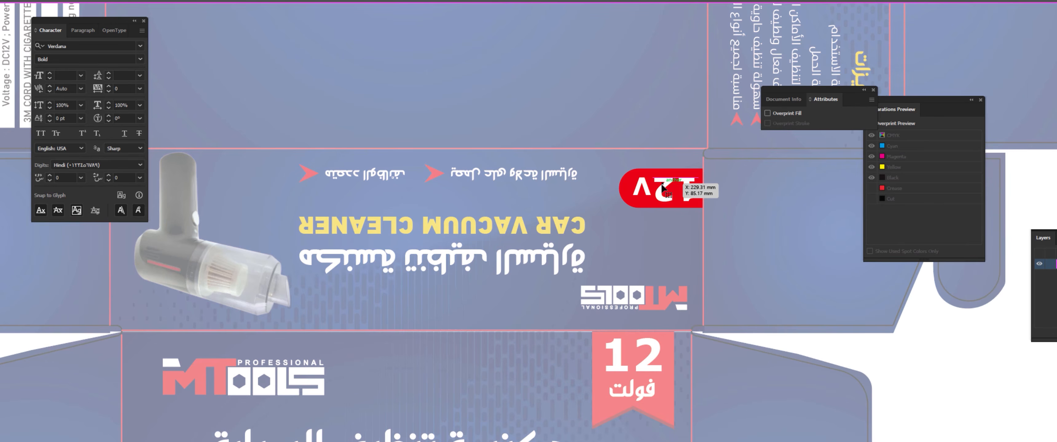
drag(664, 187, 663, 187)
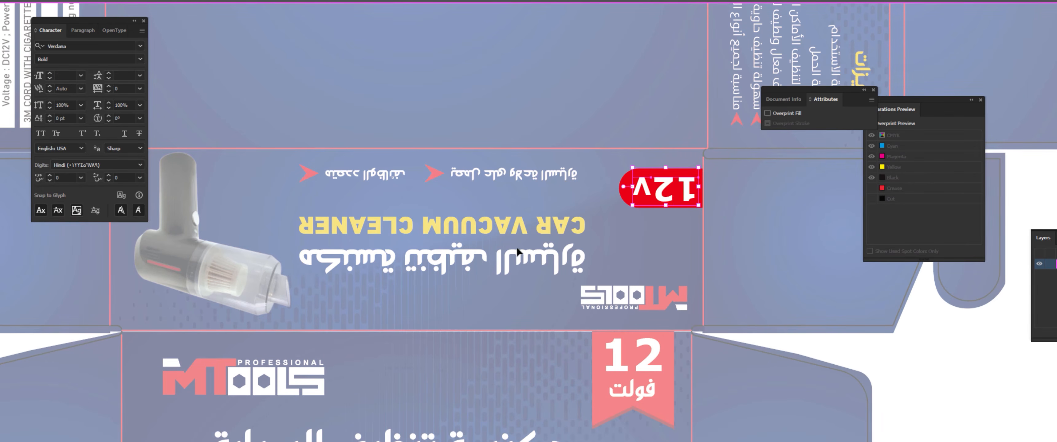
click(767, 113)
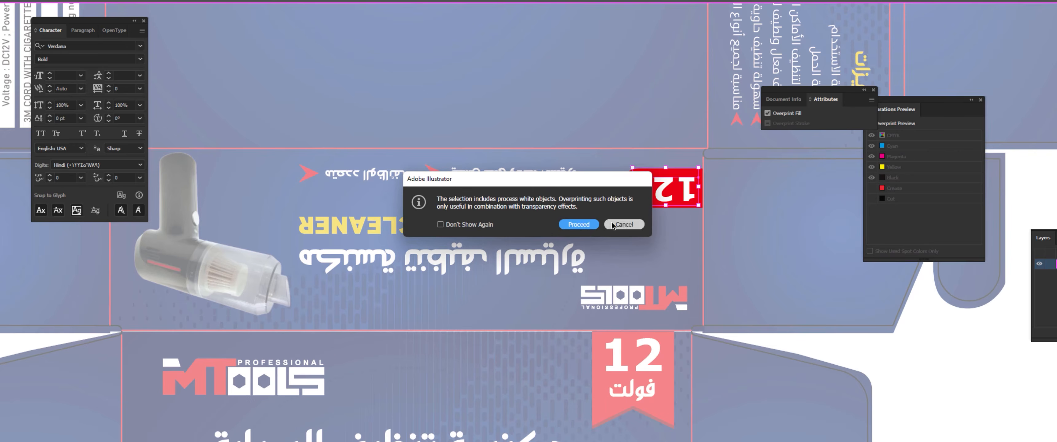
click(582, 225)
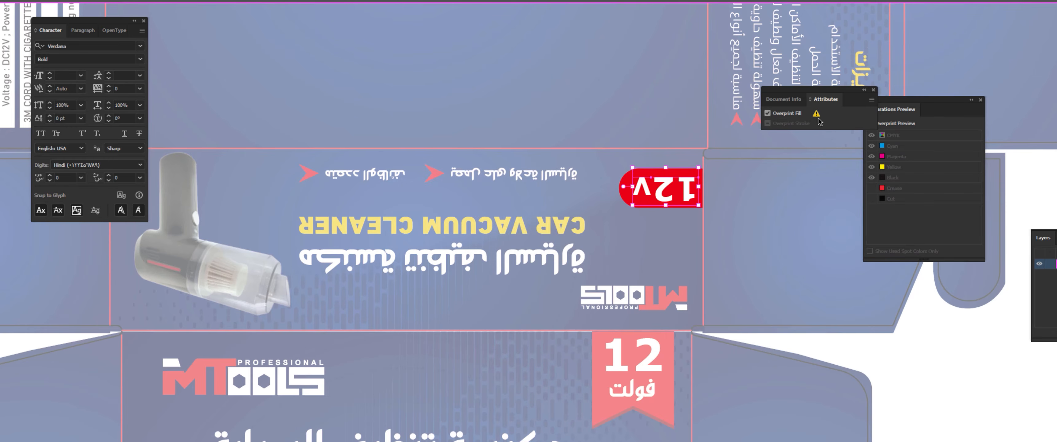
click(873, 90)
click(943, 364)
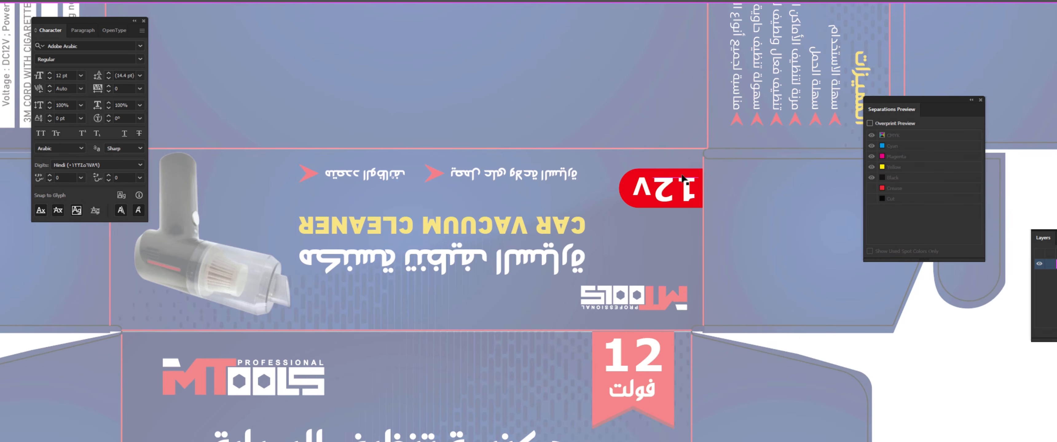
alt+click(560, 145)
alt+click(560, 145)
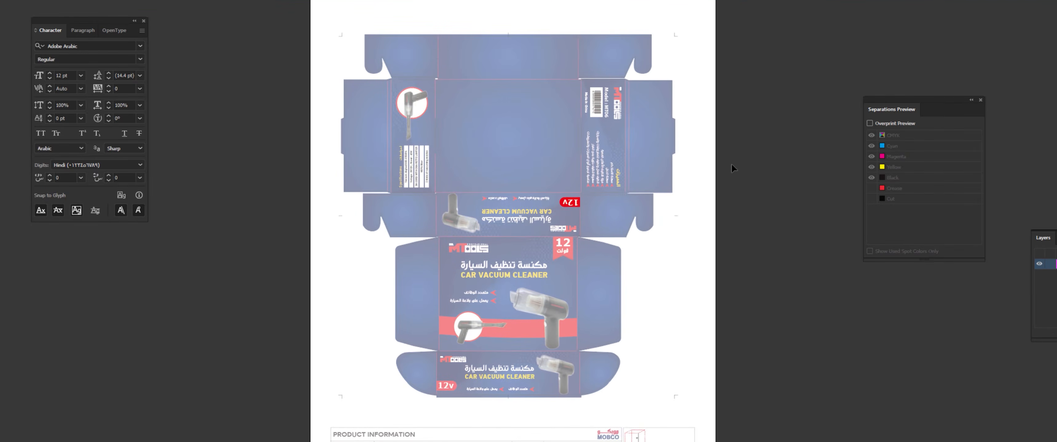
Step: Open the InkQuest Overprint Preview and check the white 12v badge text and the rest of the dieline for overprinting
key(alt+w)
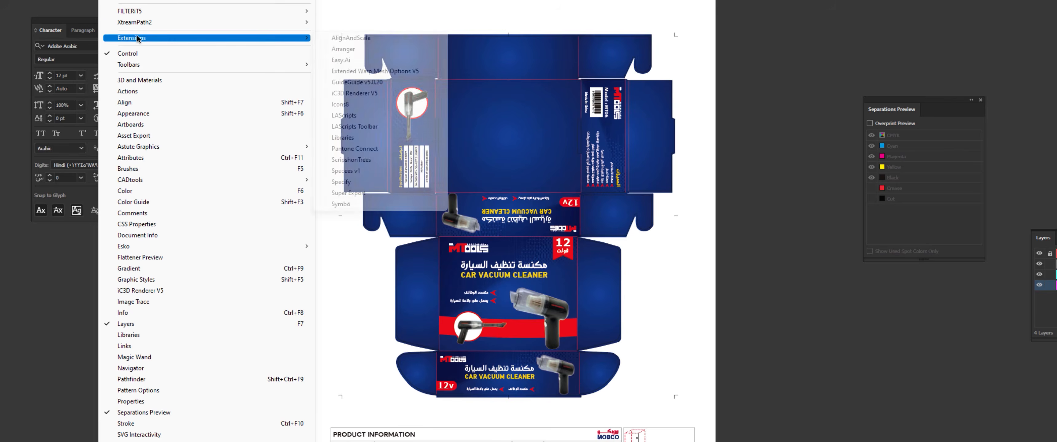
key(Left)
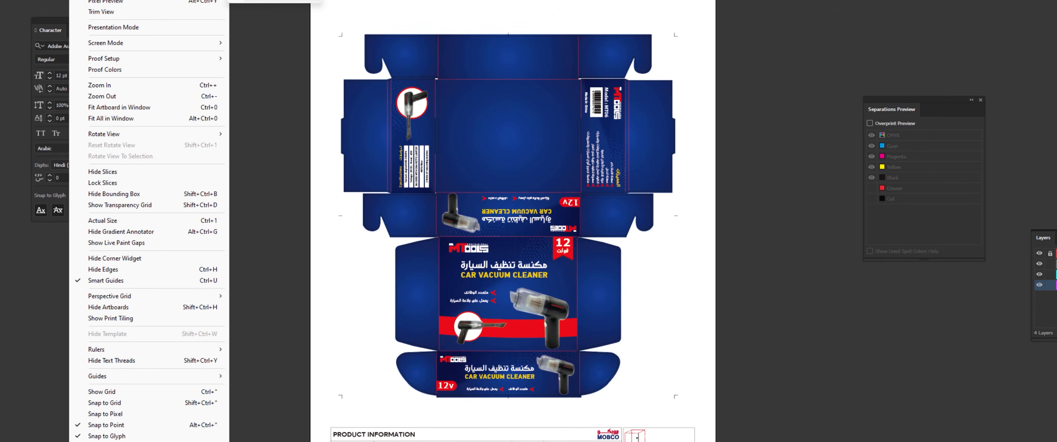
key(Escape)
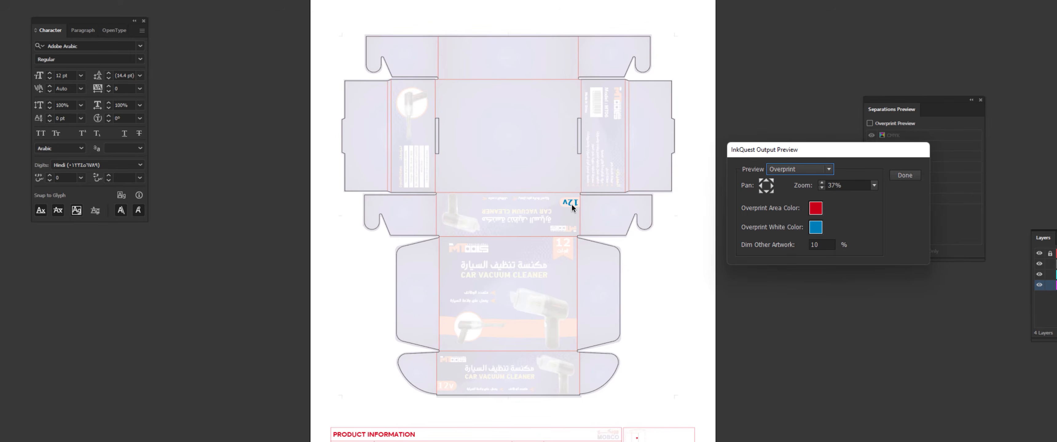
key(space)
click(666, 210)
scroll(537, 230, down, 3)
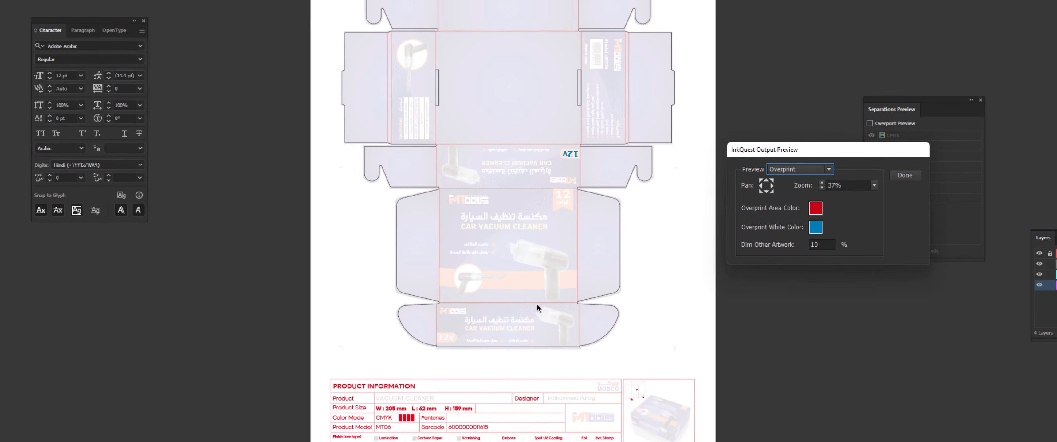
Step: Enlarge the overprint preview to 50%, examine the lower panels and product information table, and close the preview
scroll(468, 418, down, 1)
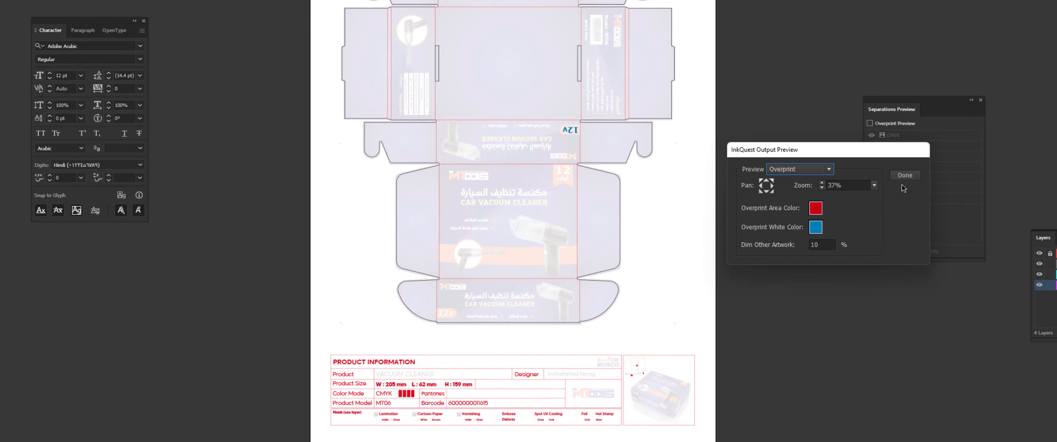
click(873, 184)
click(837, 352)
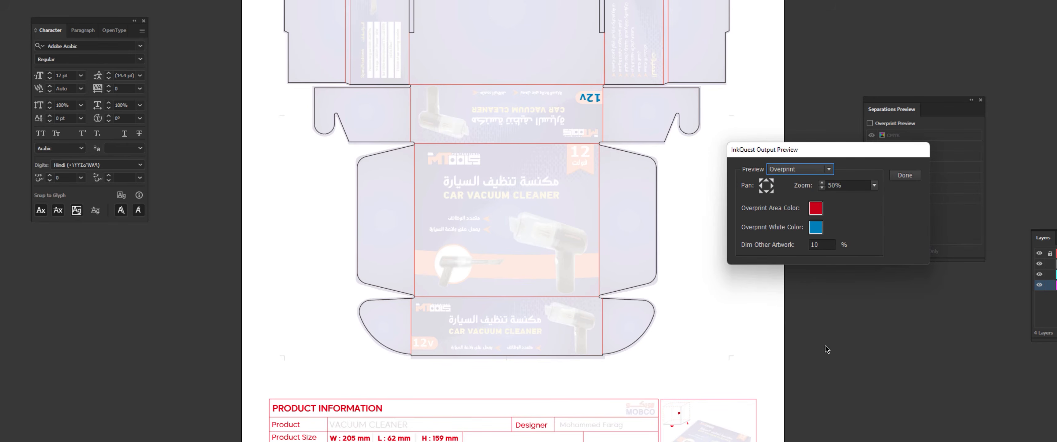
scroll(578, 98, down, 1)
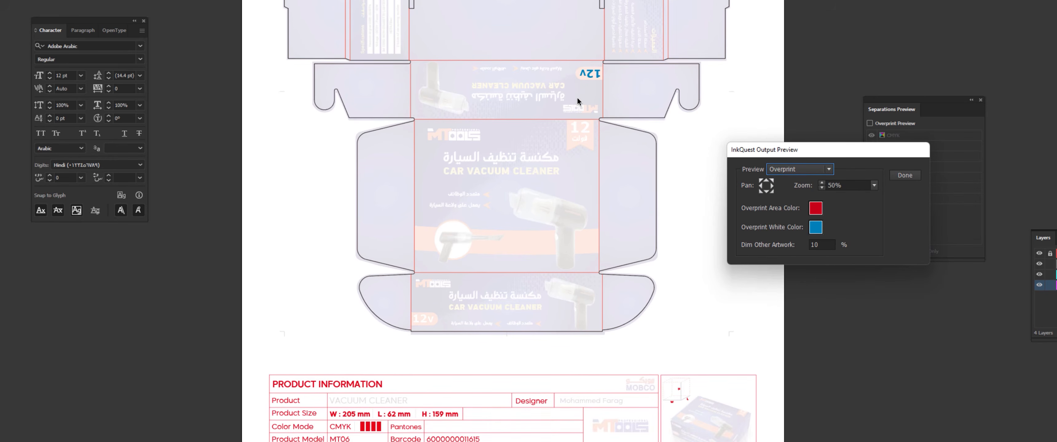
scroll(593, 98, down, 3)
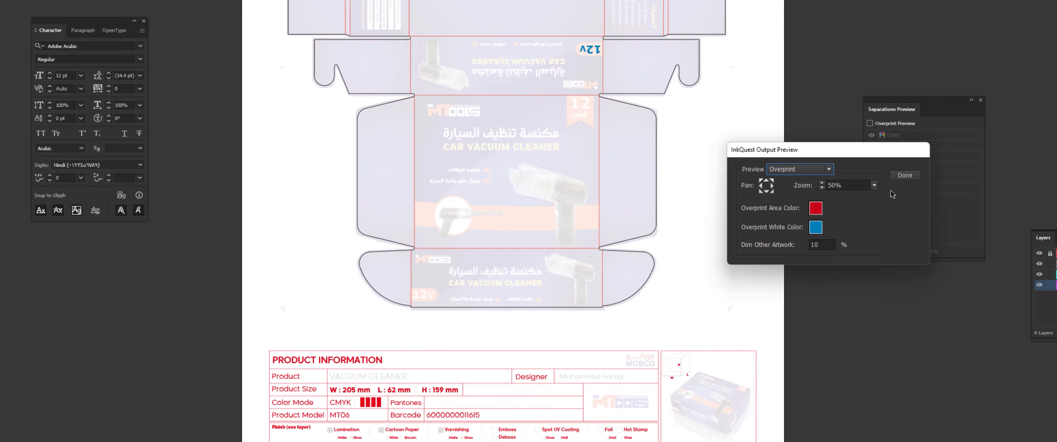
click(903, 176)
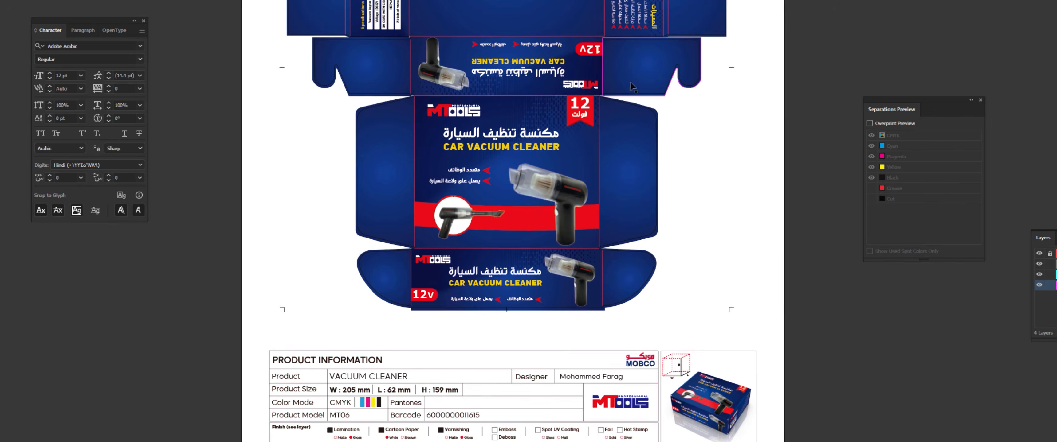
Step: Isolate the white 12v text in the upside-down red badge, turn off its Overprint Fill in the Attributes and deselect it
scroll(589, 49, up, 5)
scroll(589, 113, up, 2)
click(597, 116)
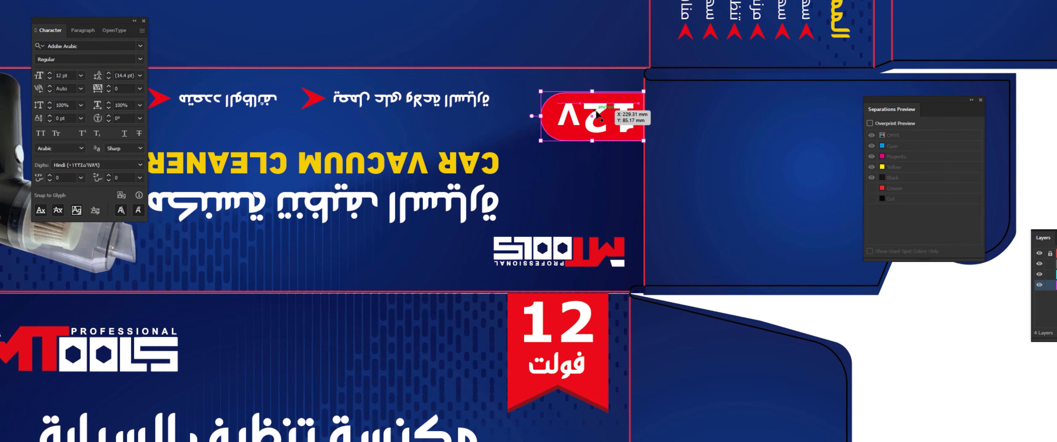
double_click(597, 116)
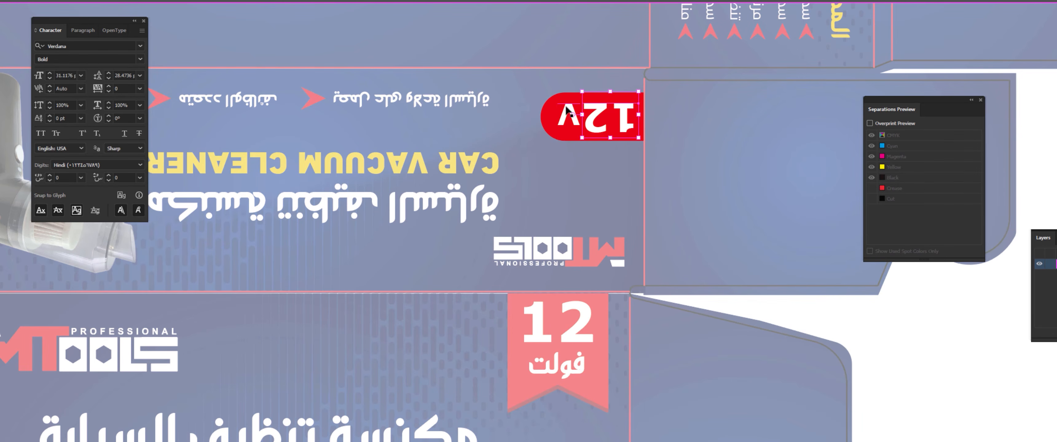
click(110, 0)
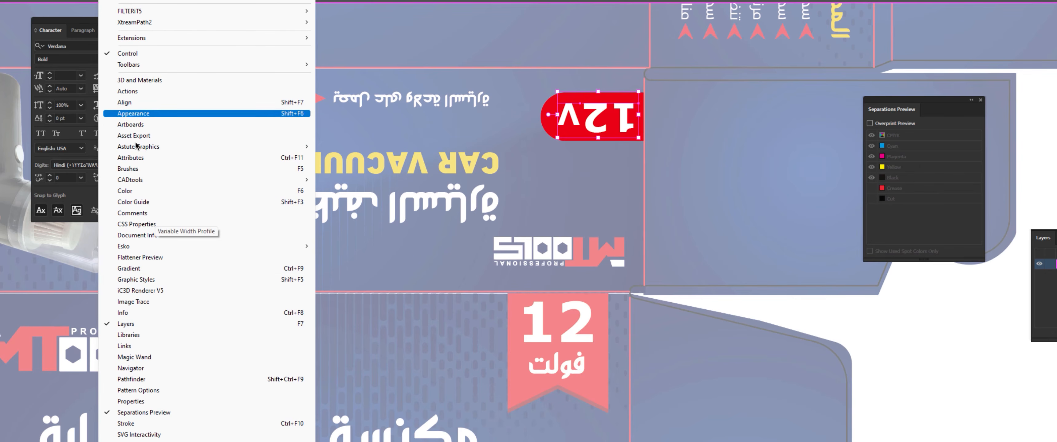
click(136, 161)
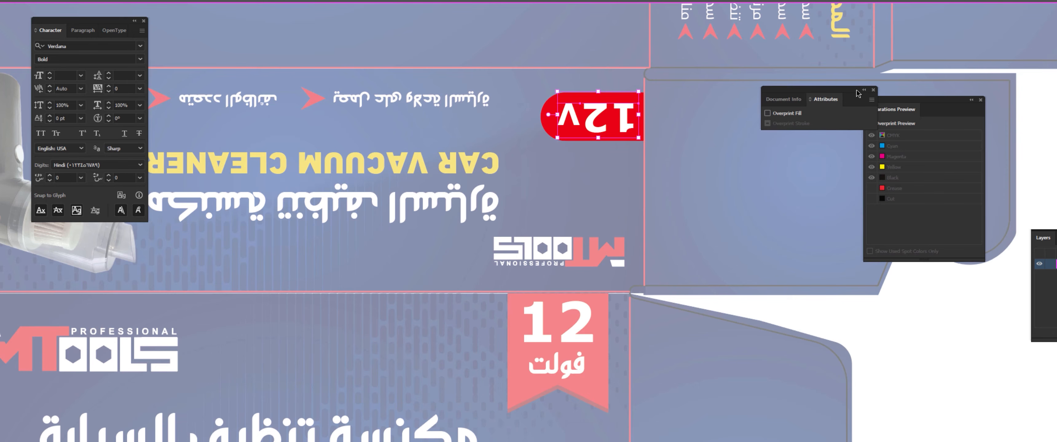
click(789, 243)
Step: Isolate the PRODUCT INFORMATION heading to check its Overprint Fill attribute, and leave isolation with the information table in view
scroll(471, 122, down, 5)
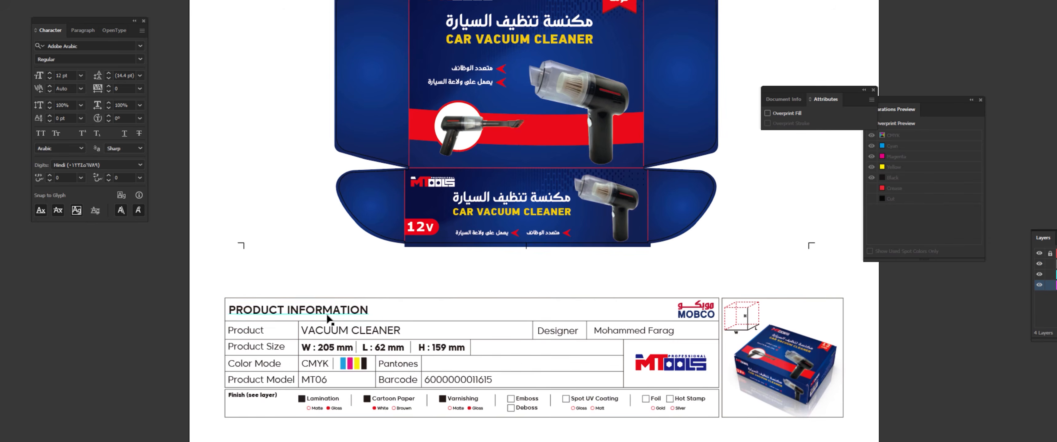
click(320, 316)
double_click(320, 317)
click(320, 312)
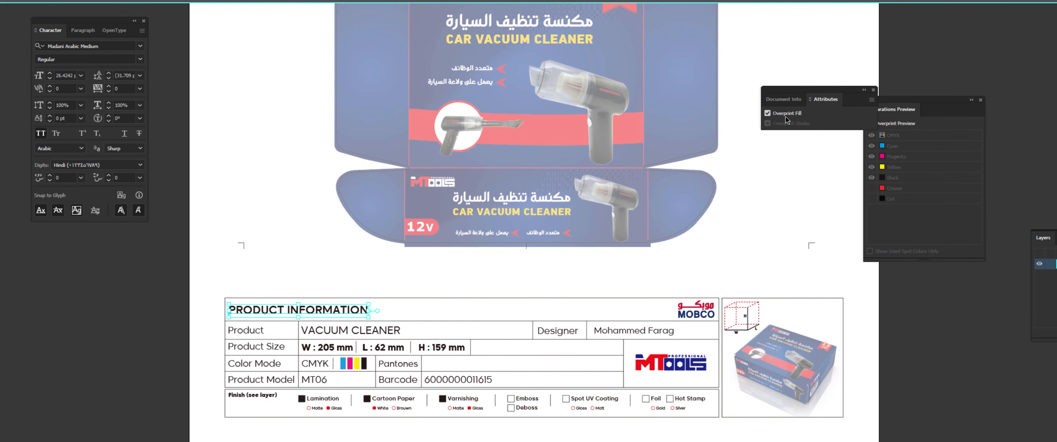
click(376, 283)
double_click(378, 287)
scroll(397, 291, down, 3)
scroll(383, 317, up, 1)
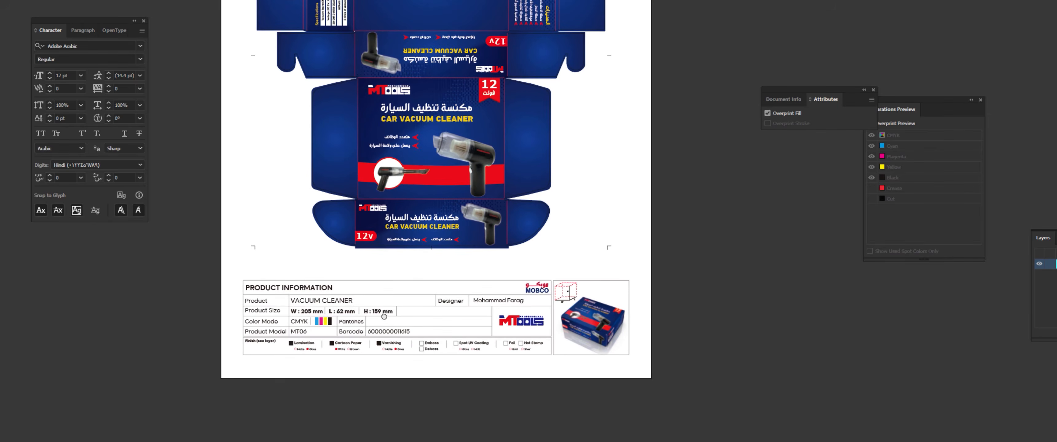
scroll(384, 317, up, 2)
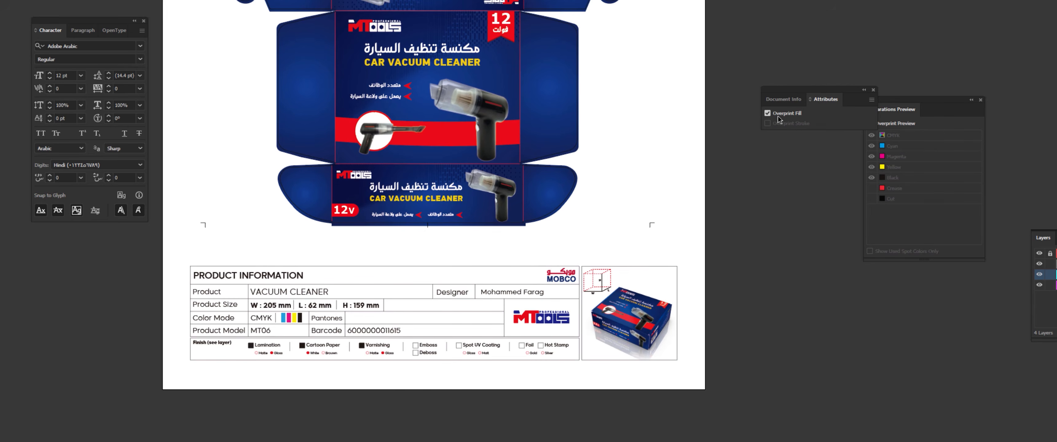
scroll(434, 295, up, 1)
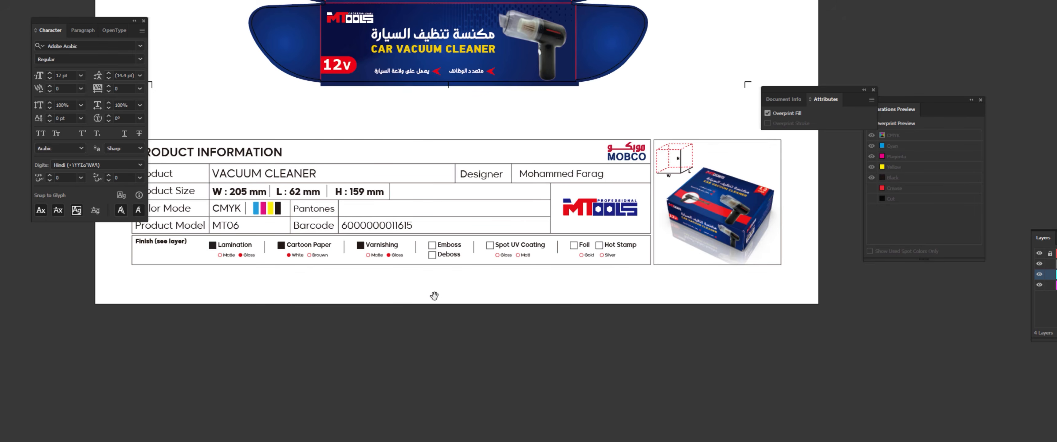
drag(434, 295, 479, 364)
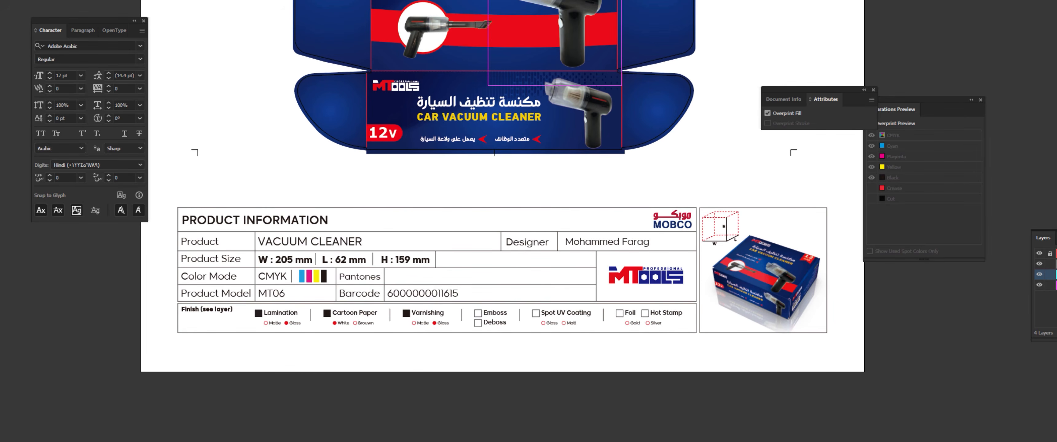
Step: Recheck overprinting in the 12v badge, box panels and product information table with the InkQuest Overprint Preview, and close it
key(alt+w)
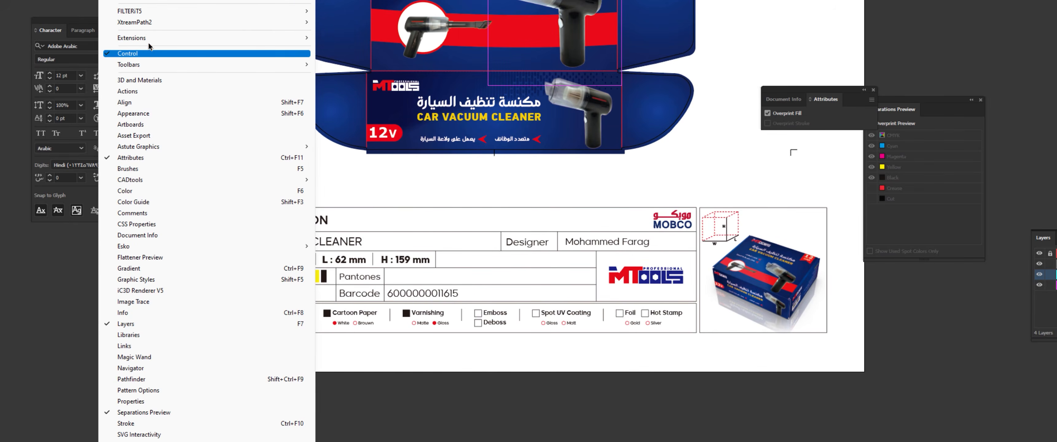
key(Left)
key(Escape)
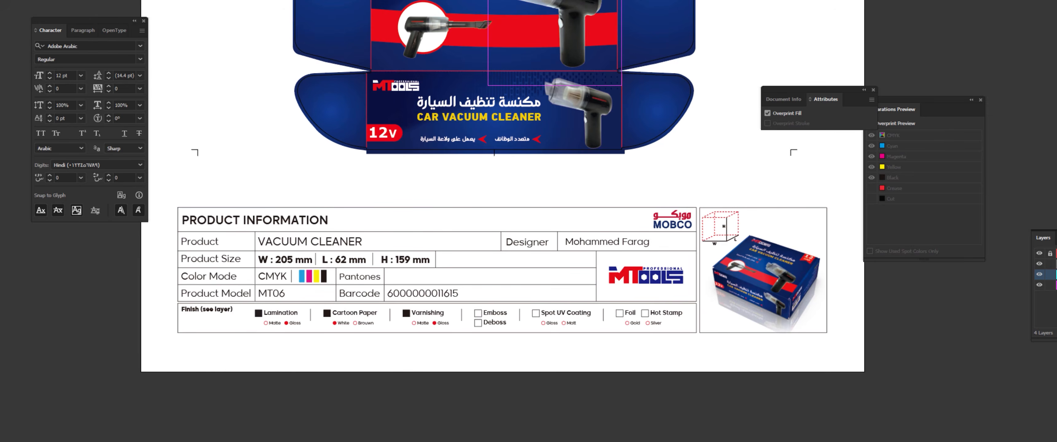
key(alt+w)
key(Down)
key(Up)
key(Left)
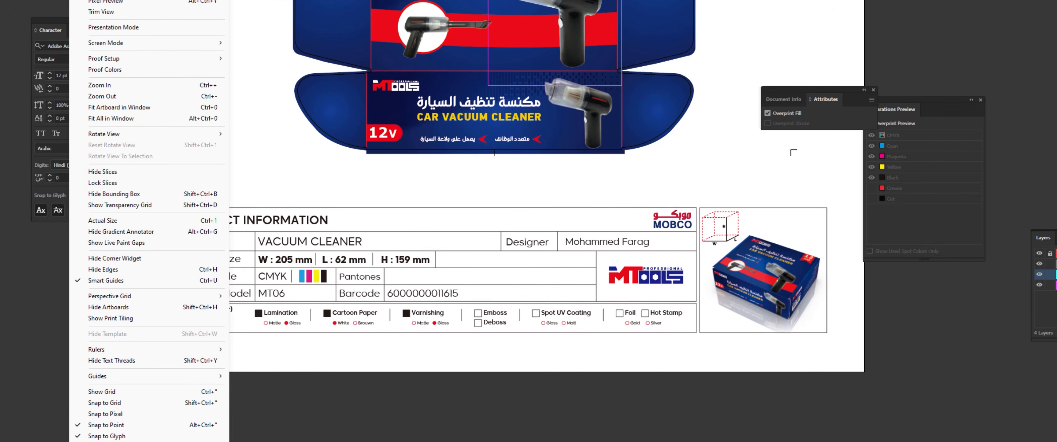
key(Return)
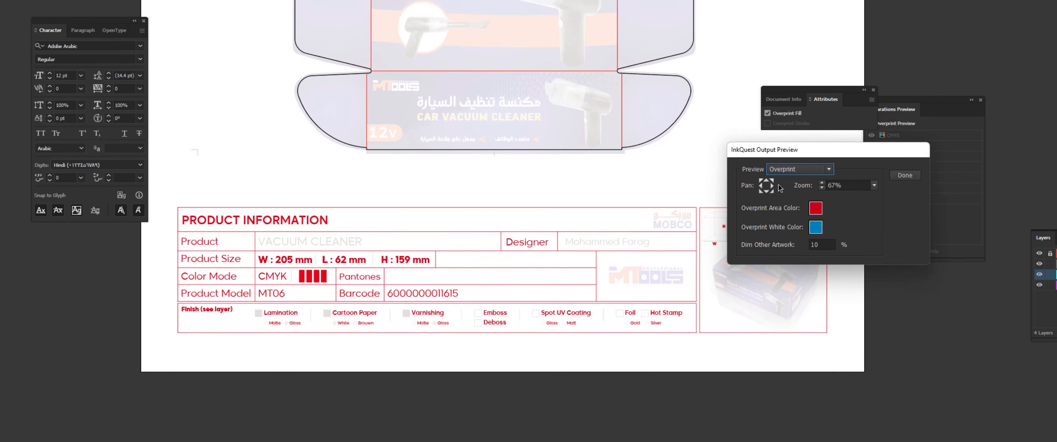
drag(767, 181, 765, 171)
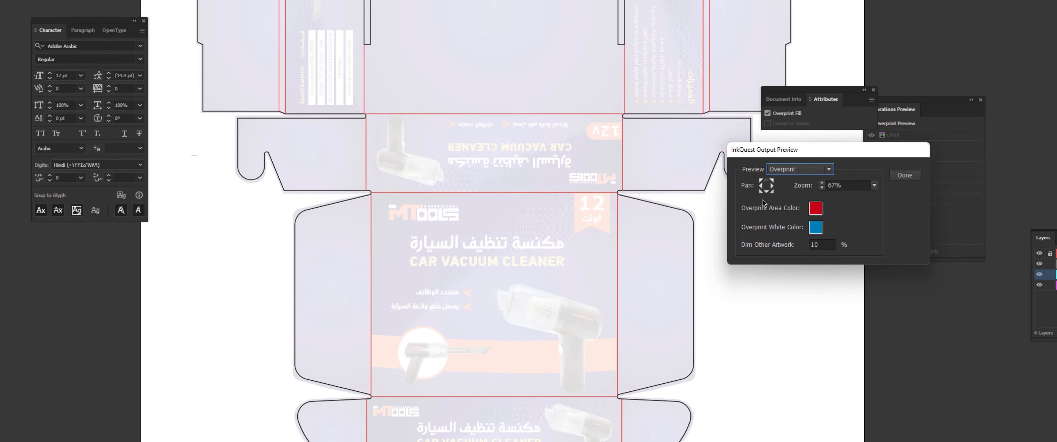
drag(766, 191, 768, 190)
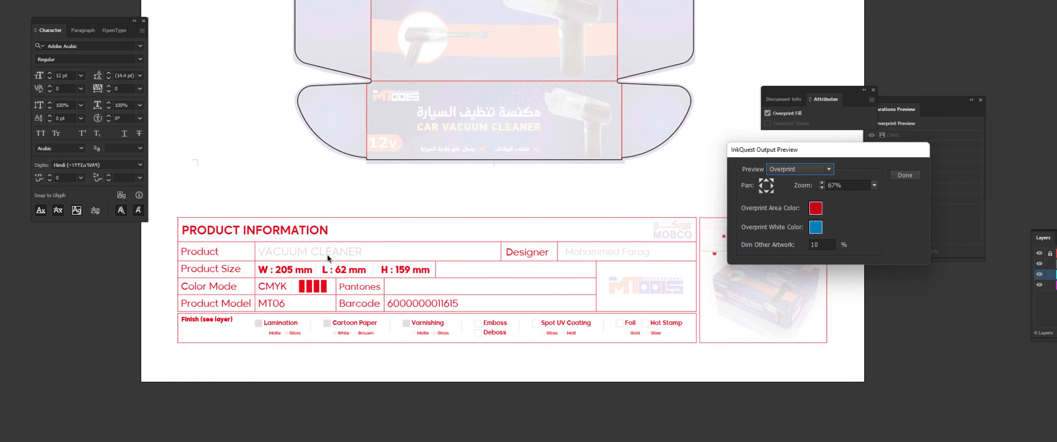
click(905, 175)
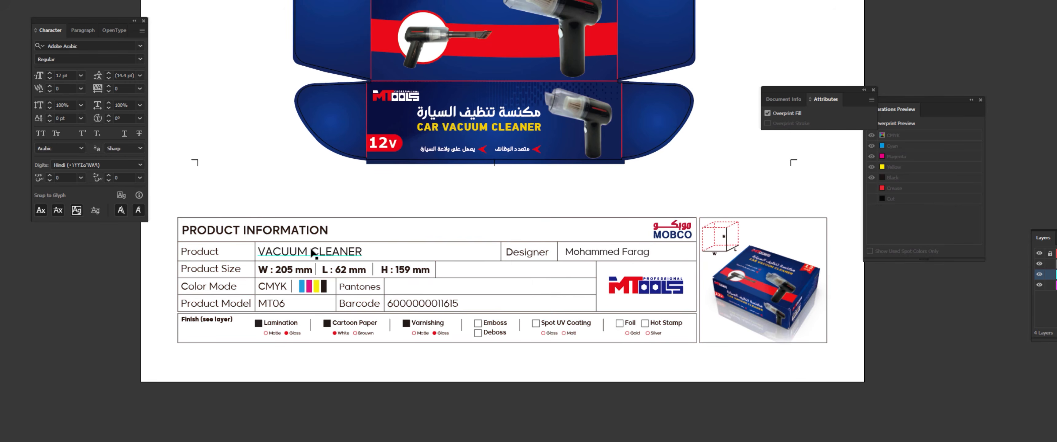
Step: Isolate the VACUUM CLEANER product text to check its Overprint Fill attribute, and leave isolation
click(310, 253)
click(310, 254)
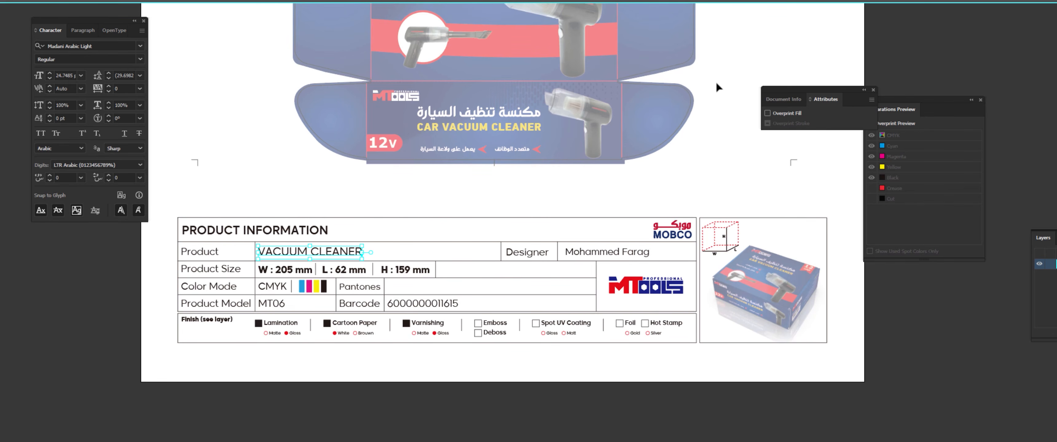
key(Escape)
Step: Open the InkQuest Quick Separations preview of the dieline and move its dialog beside the artwork
key(ctrl+minus)
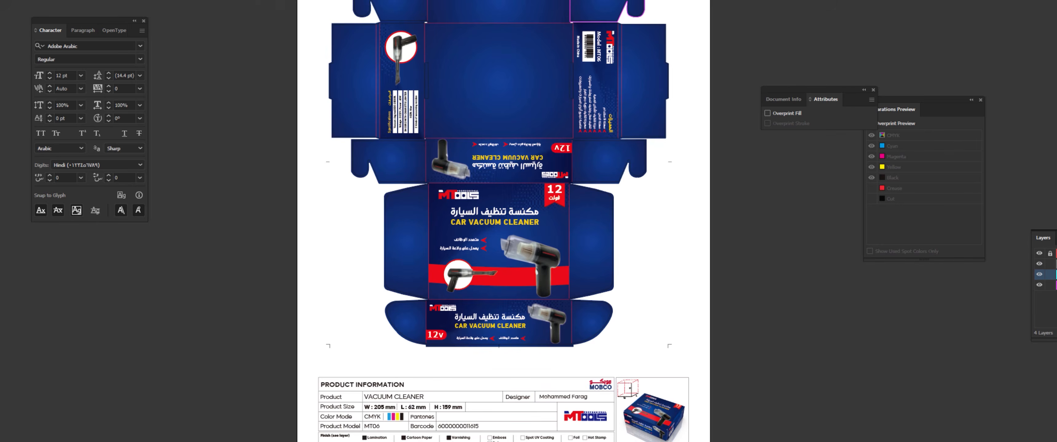
key(alt+w)
key(Escape)
key(alt+v)
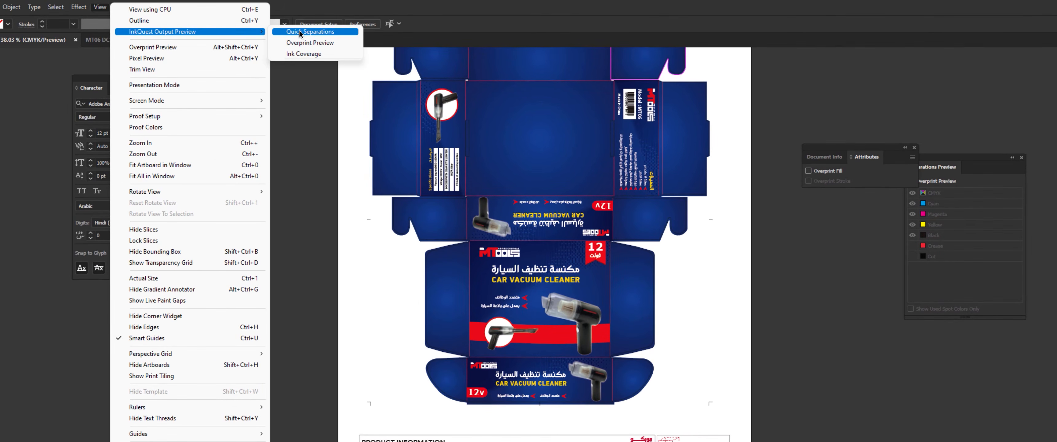
click(300, 15)
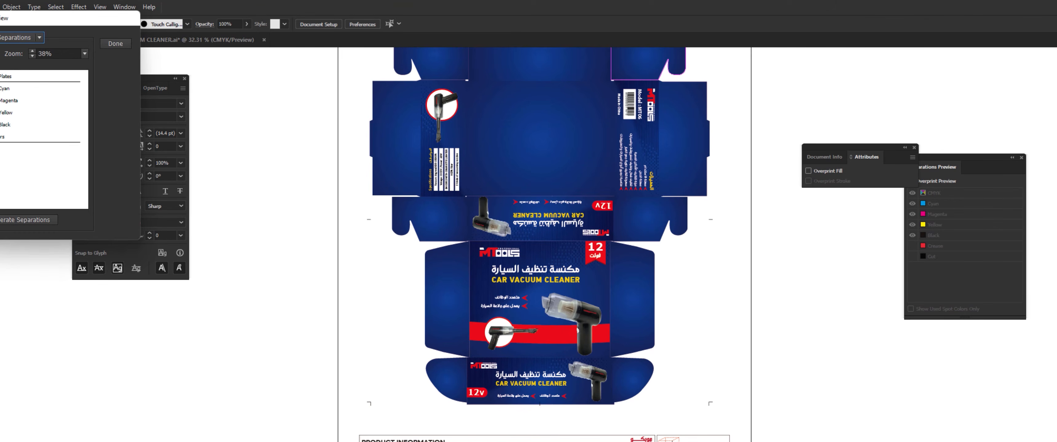
drag(44, 24, 806, 135)
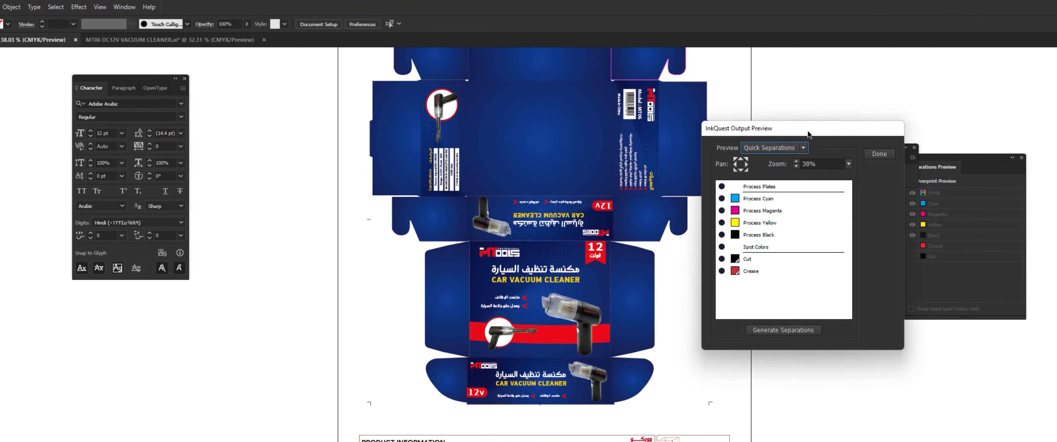
drag(808, 132, 811, 110)
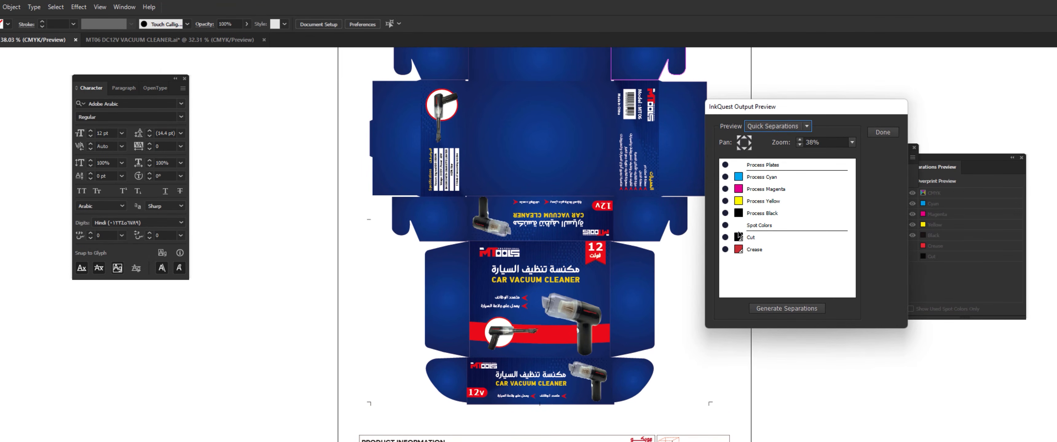
Step: Preview the artwork without the Cut, Crease and Process Black inks, show them all again and close the separations preview
click(725, 238)
click(725, 250)
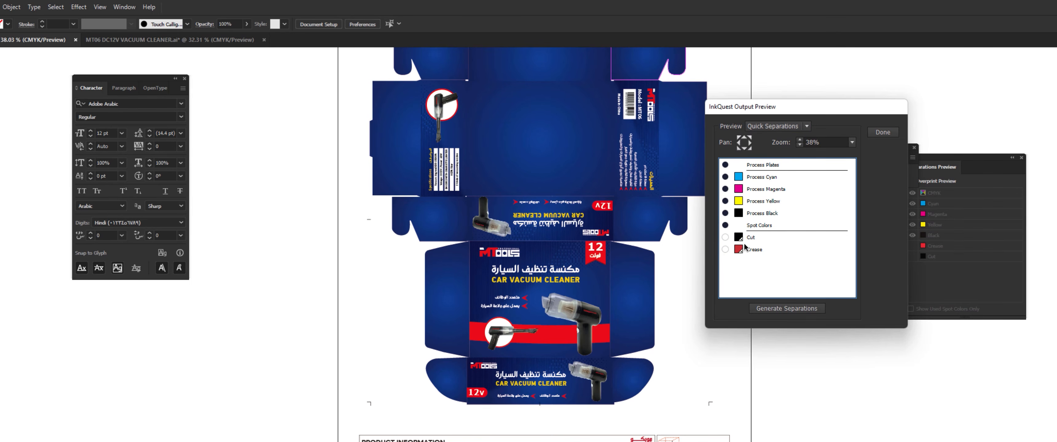
click(725, 213)
click(725, 213)
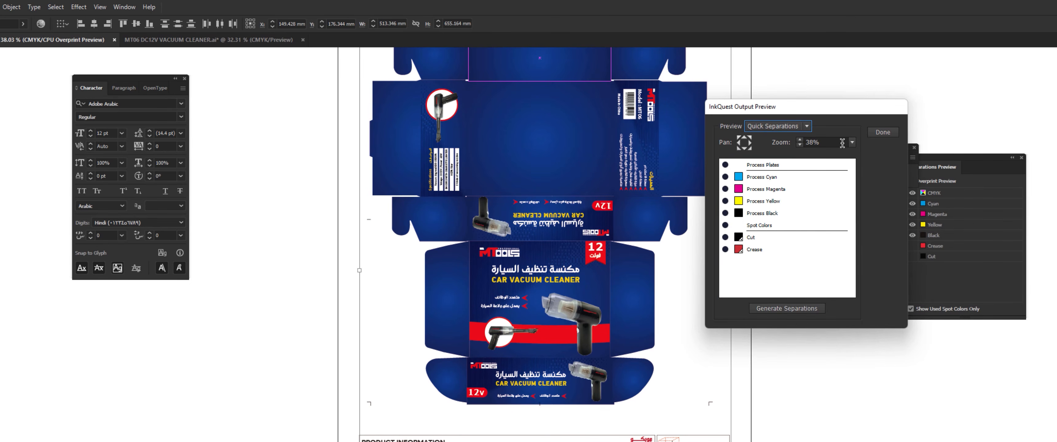
click(882, 133)
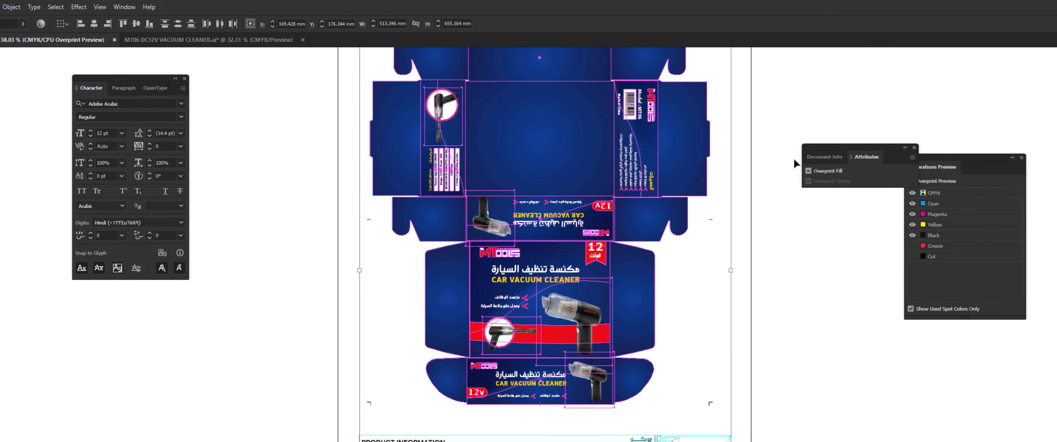
Step: Switch to the MT06 DC12V VACUUM CLEANER.ai document and close it, leaving only Design.ai open
click(193, 40)
key(ctrl+Tab)
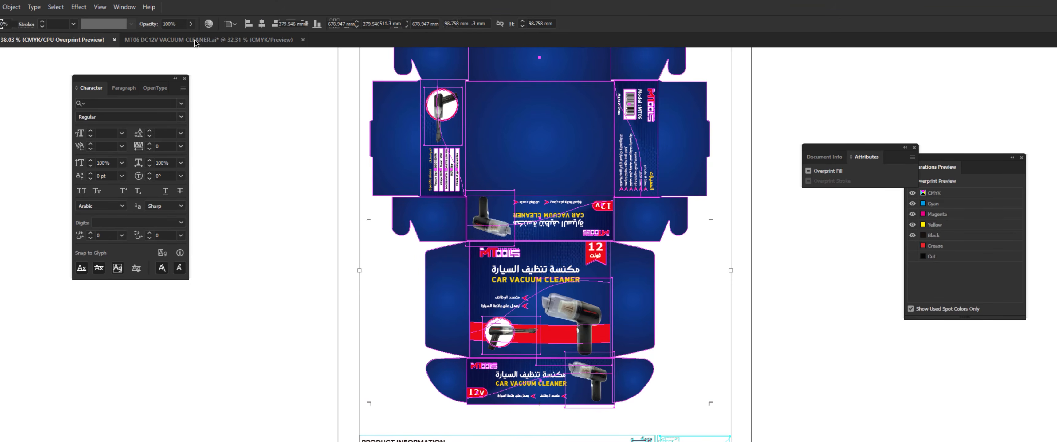
click(194, 40)
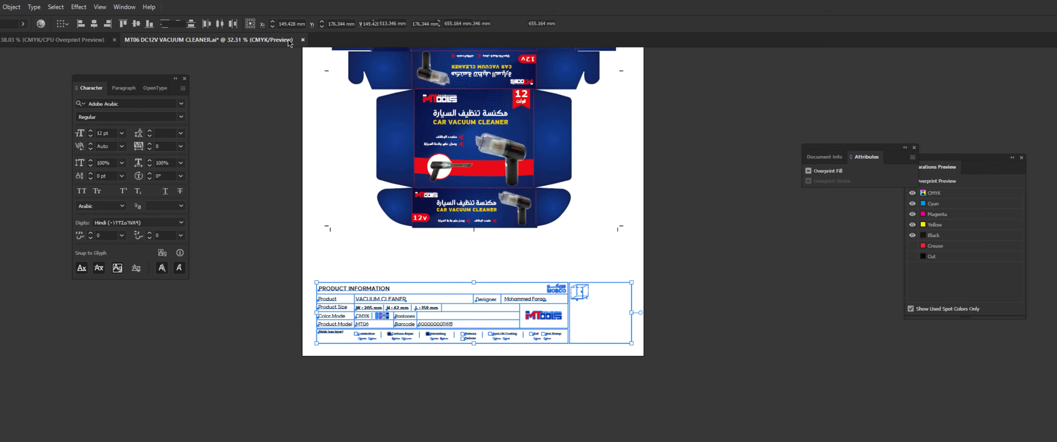
click(302, 40)
click(570, 281)
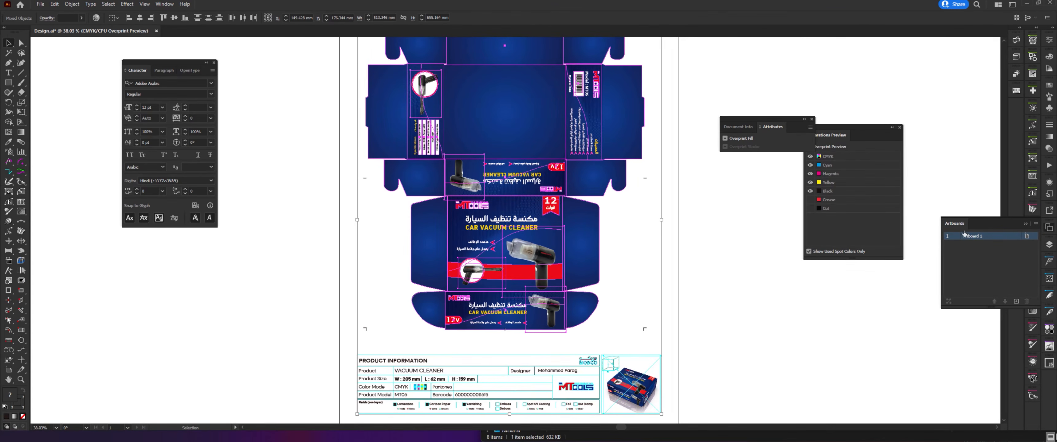
Step: Close the Separations Preview, show the document's layers and make Art work the active layer
click(899, 127)
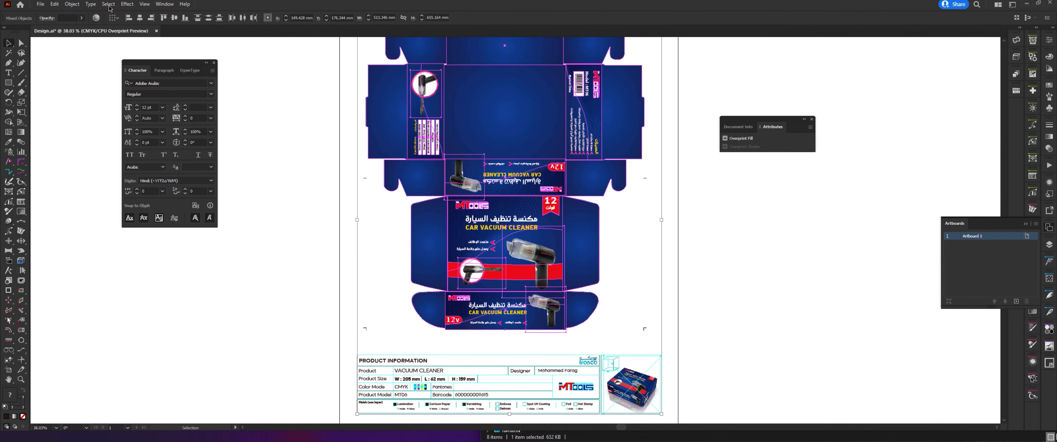
click(159, 5)
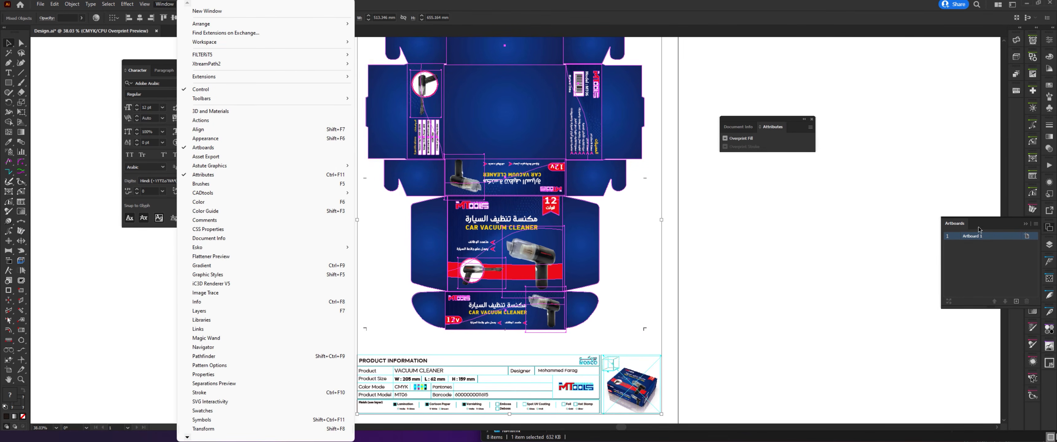
click(1050, 245)
click(1051, 244)
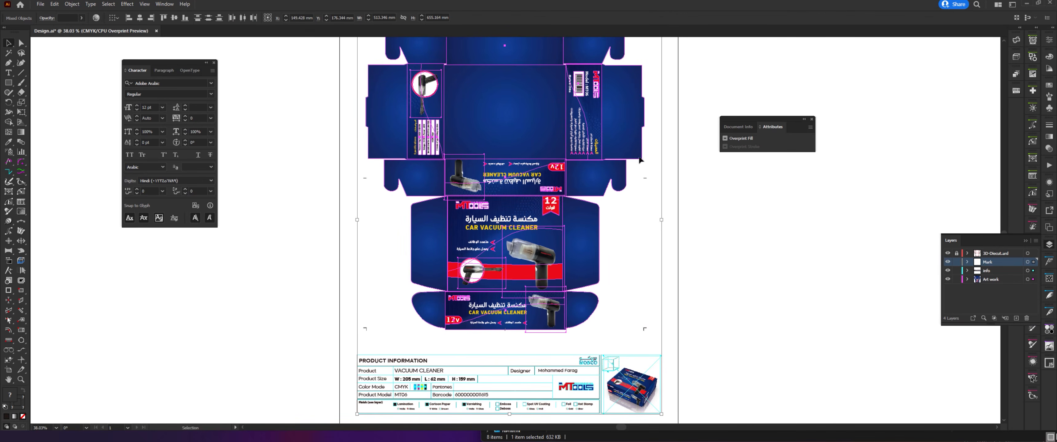
click(989, 280)
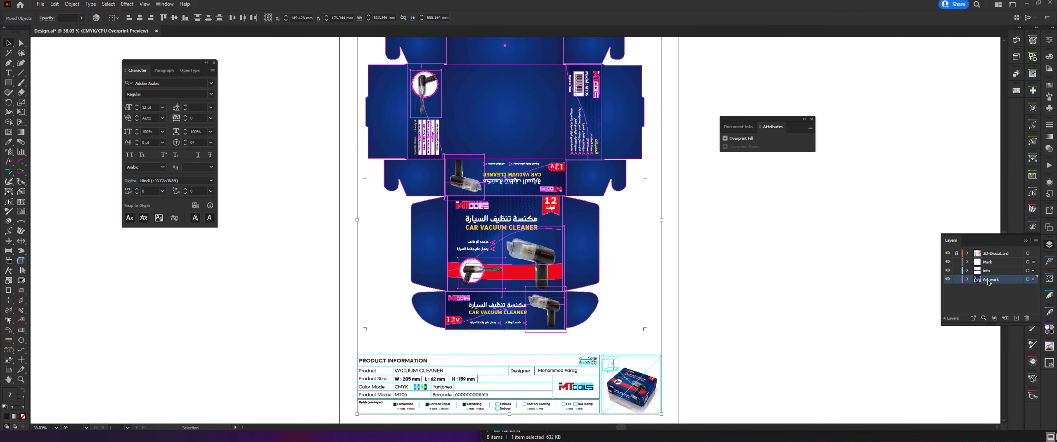
Step: Open the InkQuest Quick Separations preview of the dieline and generate the separations from it
click(157, 8)
mouse_move(144, 5)
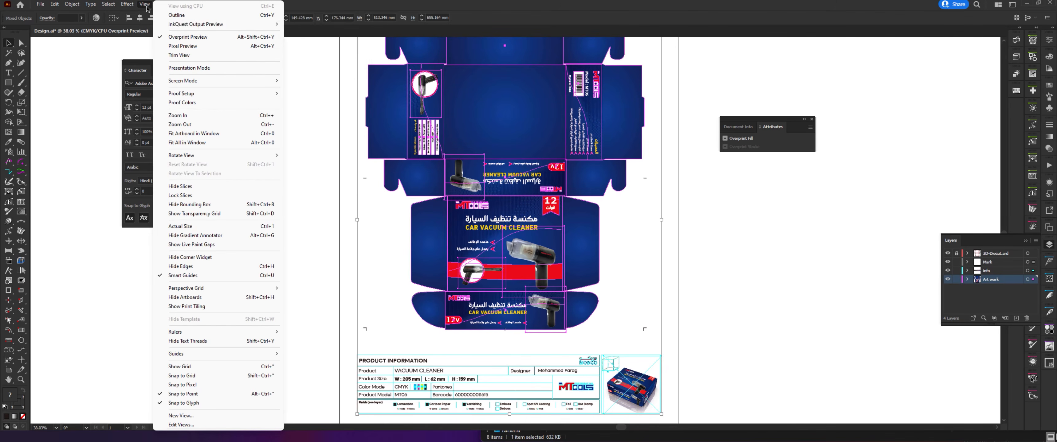
mouse_move(269, 26)
click(308, 26)
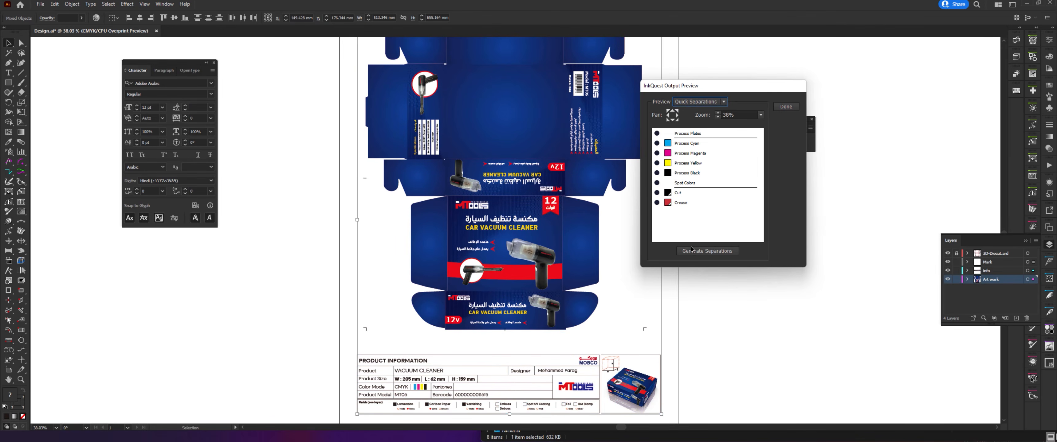
click(714, 257)
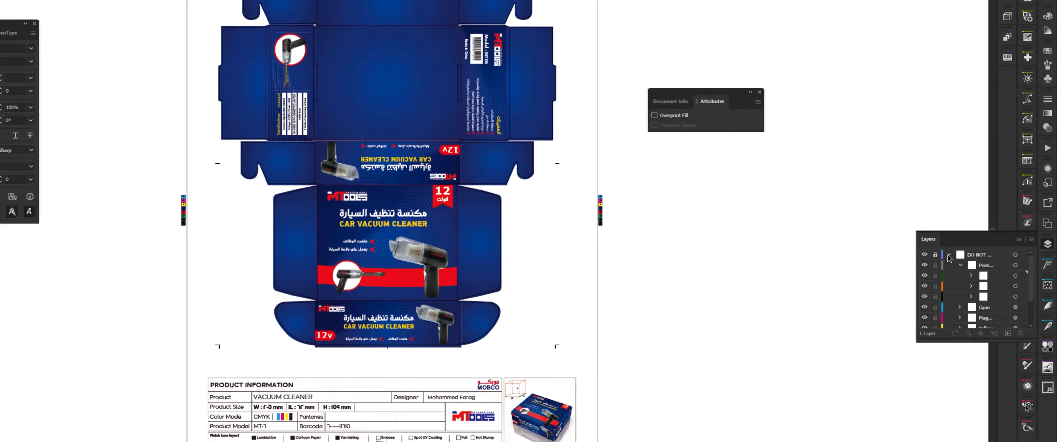
Step: Unlock and expand the generated separations layer, and enlarge the layer list to show every ink plate
click(966, 254)
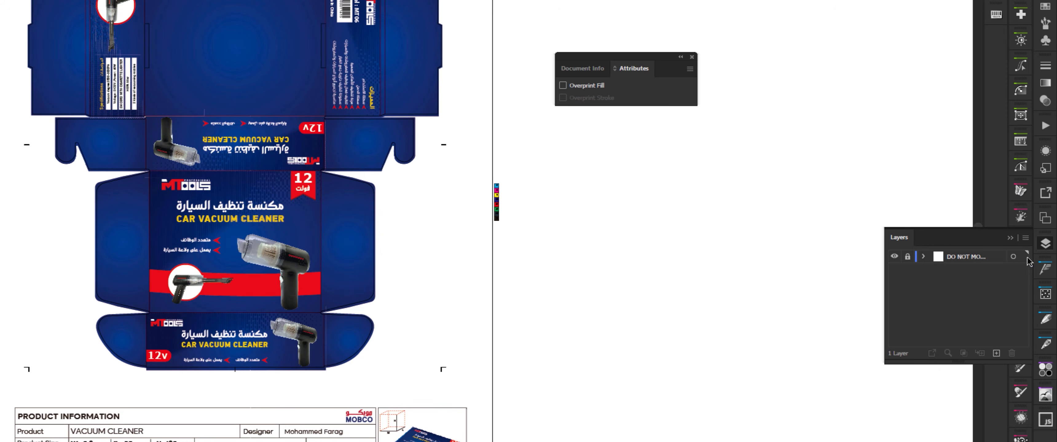
click(924, 258)
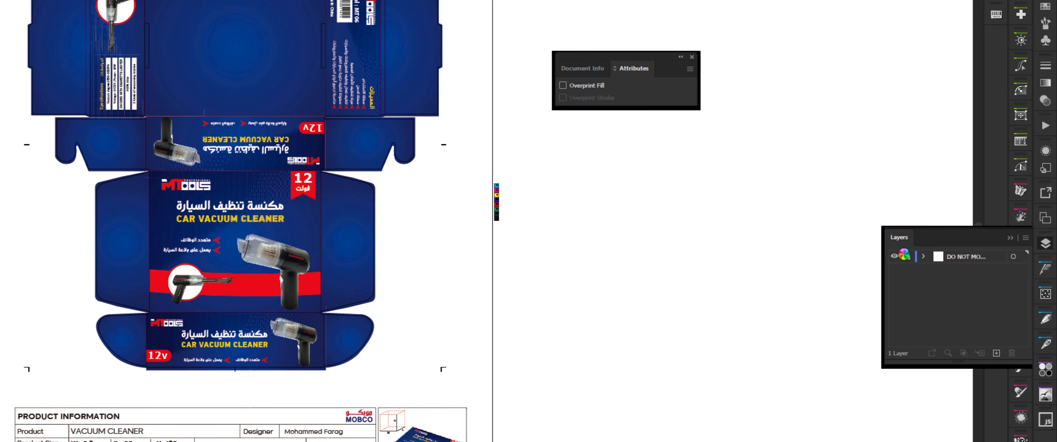
click(1045, 245)
click(1045, 244)
click(1045, 244)
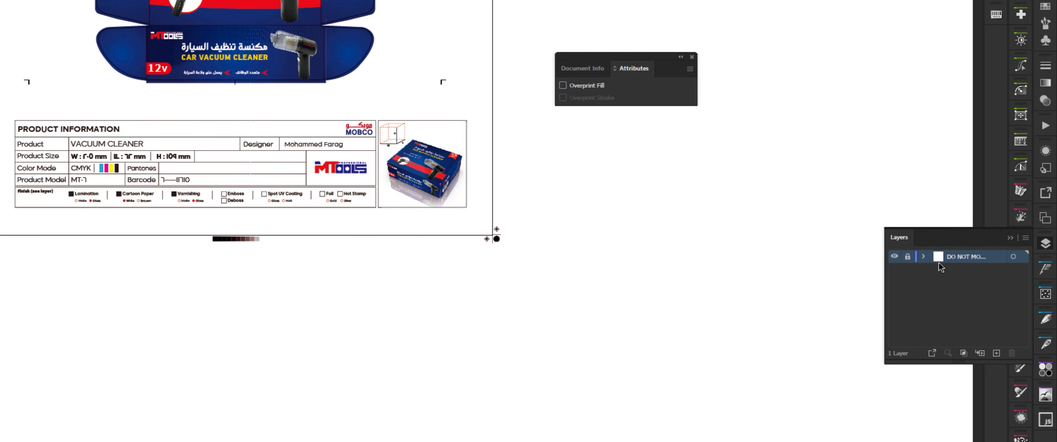
click(923, 257)
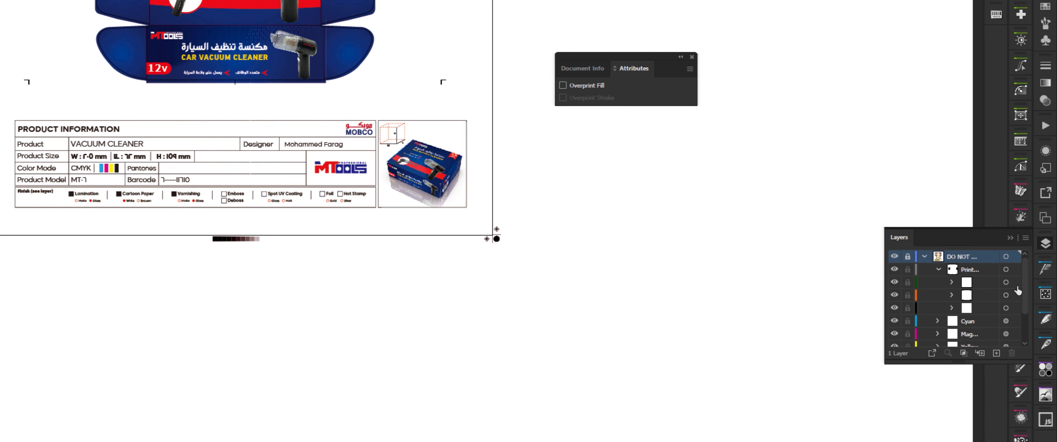
mouse_move(1024, 267)
mouse_down()
mouse_move(1024, 287)
mouse_move(1025, 270)
mouse_up()
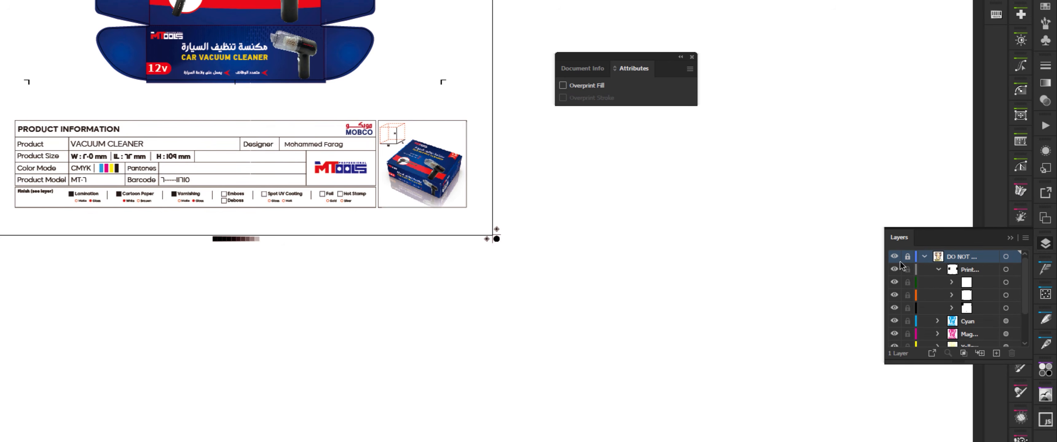
click(923, 256)
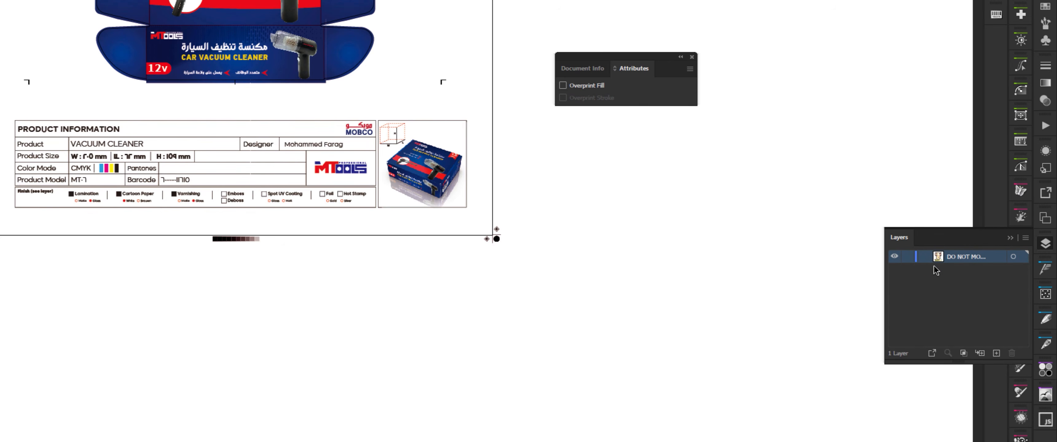
click(923, 256)
drag(946, 229, 943, 172)
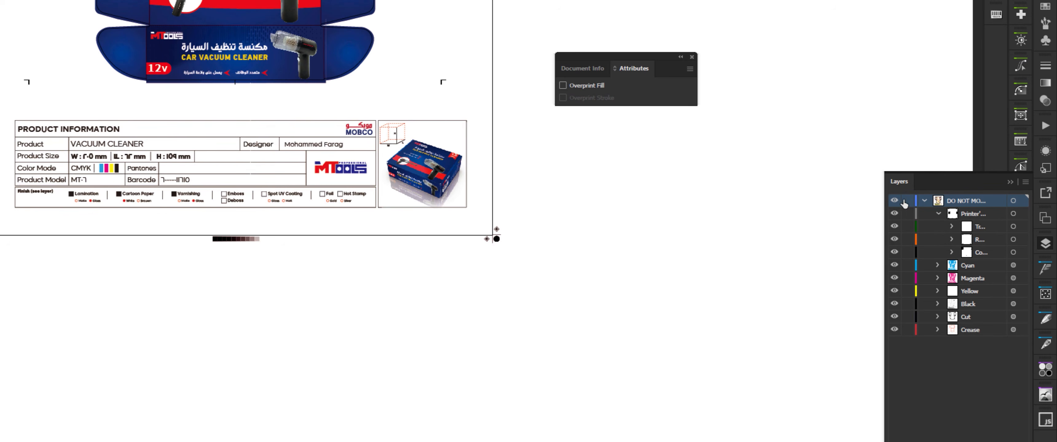
Step: Toggle the visibility of the whole separations layer, hide its printer's marks sublayer and collapse that sublayer
click(894, 201)
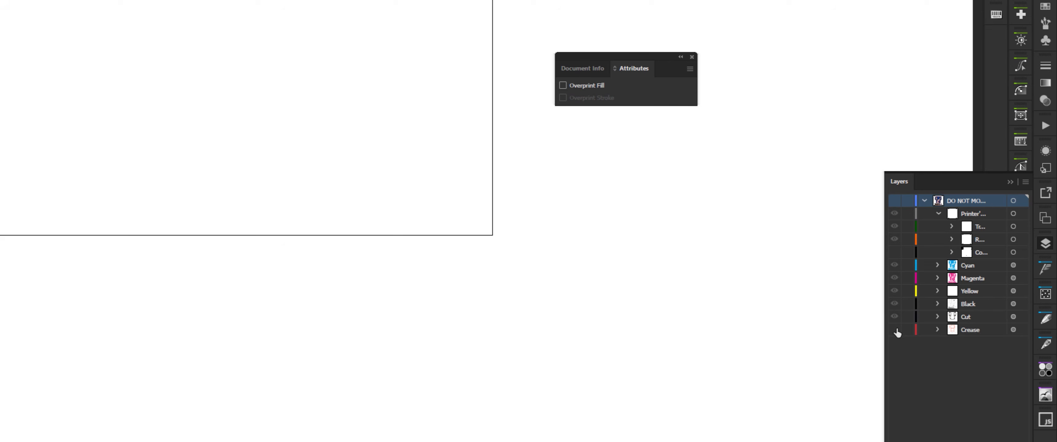
click(891, 201)
click(895, 227)
click(894, 213)
click(938, 215)
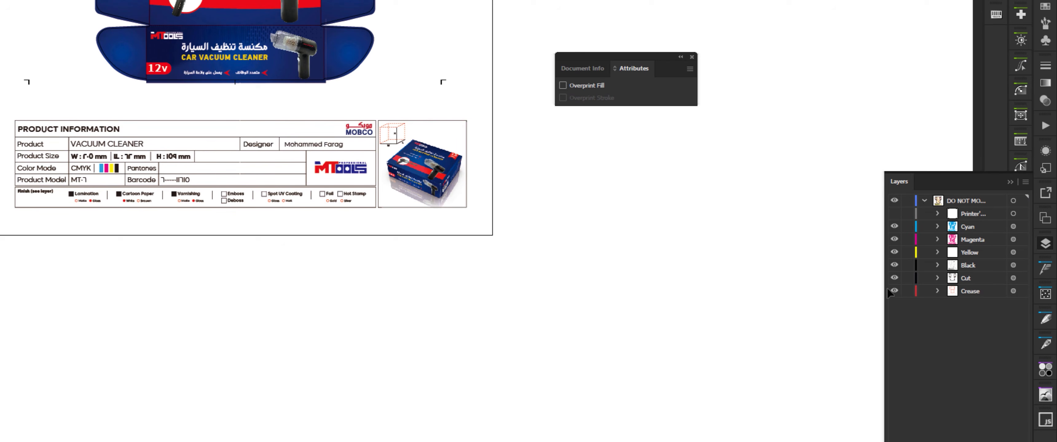
Step: Hide the Cut and Crease plates and examine the whole box artwork in the four process colours
scroll(877, 301, up, 1)
click(894, 279)
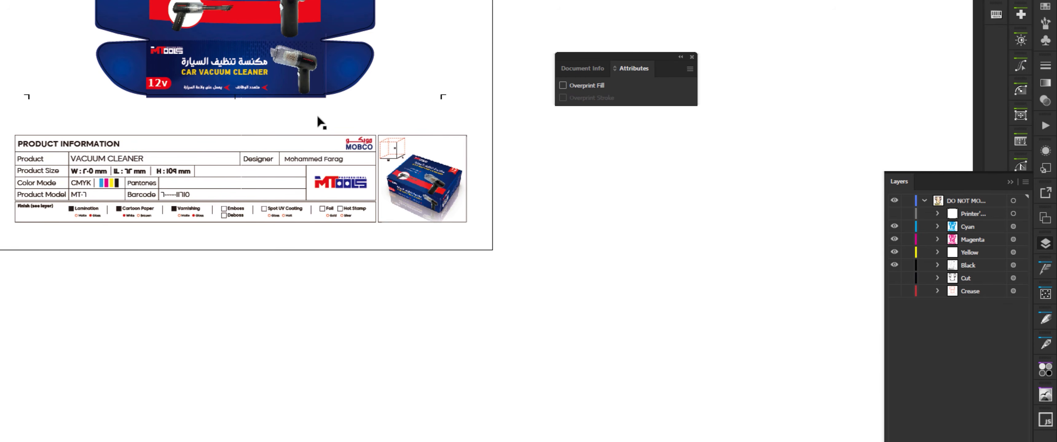
scroll(320, 111, up, 3)
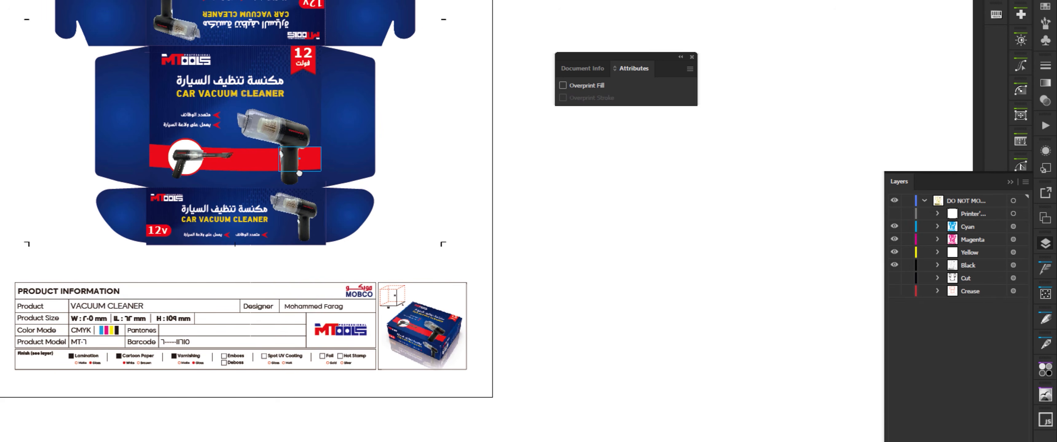
scroll(275, 158, up, 3)
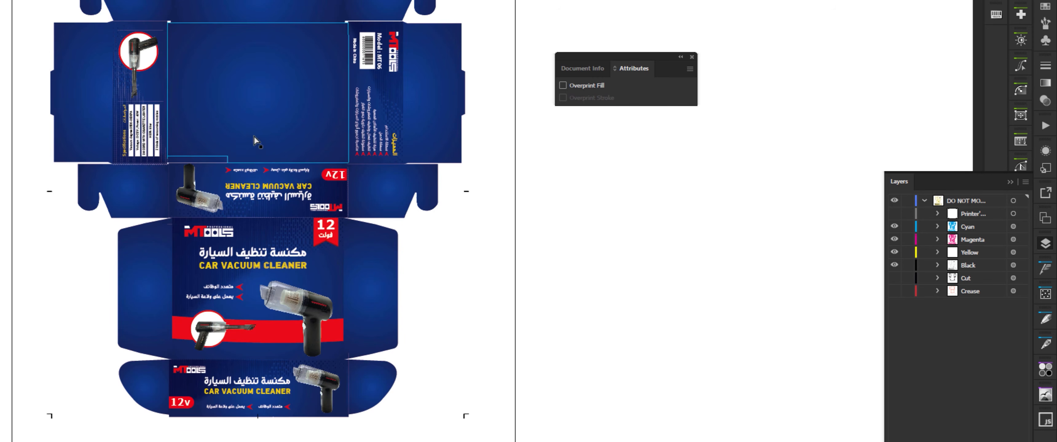
key(ctrl+alt+space)
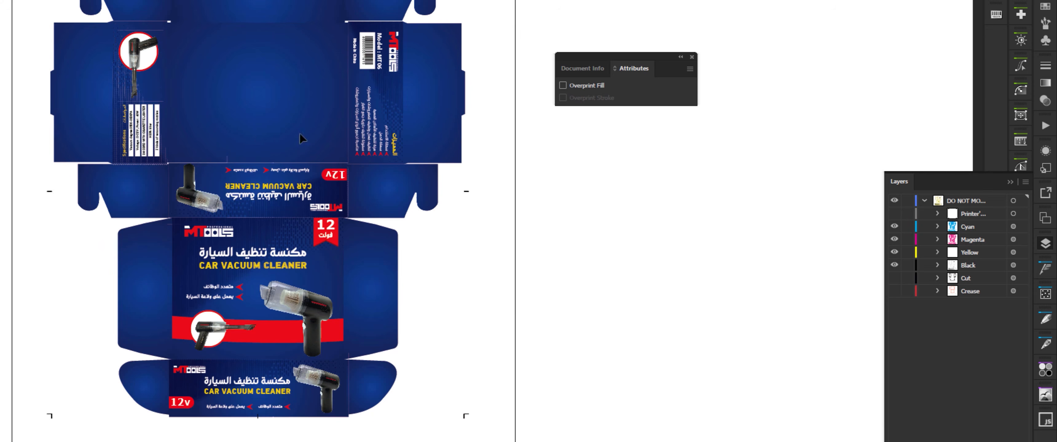
click(253, 134)
click(542, 224)
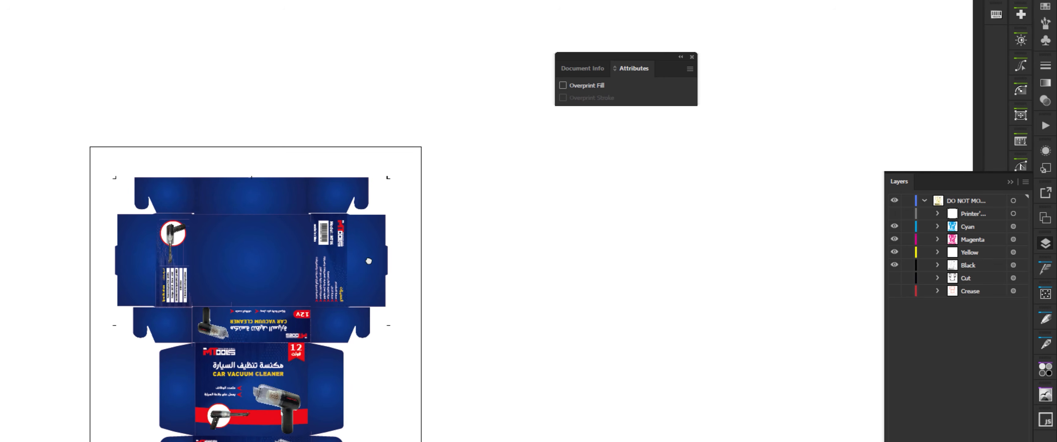
scroll(368, 261, down, 3)
drag(342, 297, 343, 296)
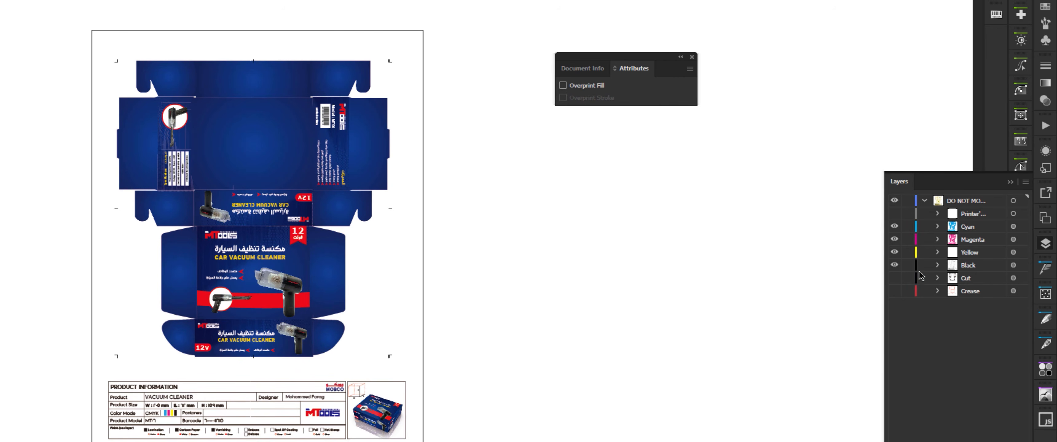
Step: View the Black, Yellow, Magenta and Cyan plates one at a time, and close the separations document
drag(894, 227, 894, 253)
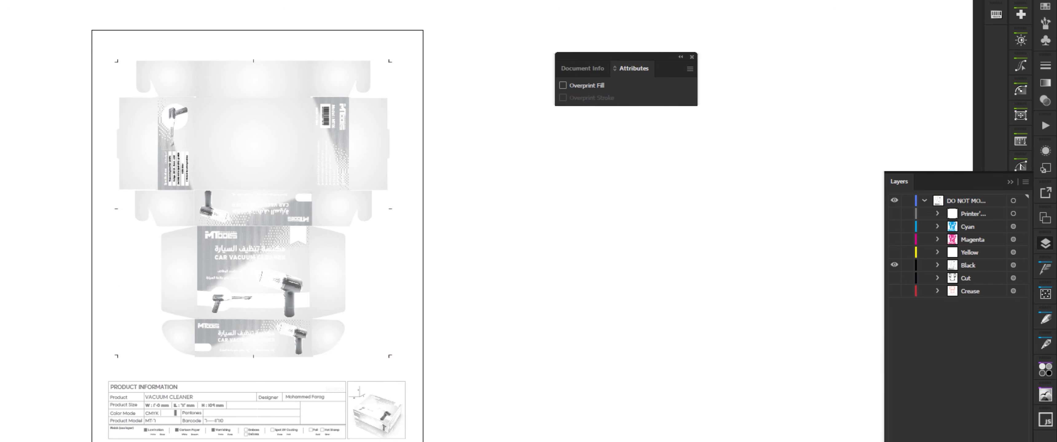
click(894, 253)
click(893, 265)
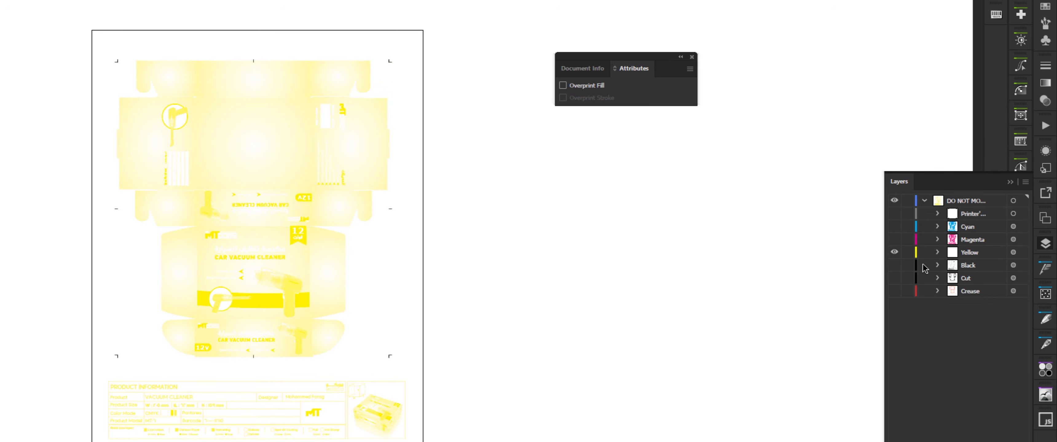
click(894, 252)
click(894, 239)
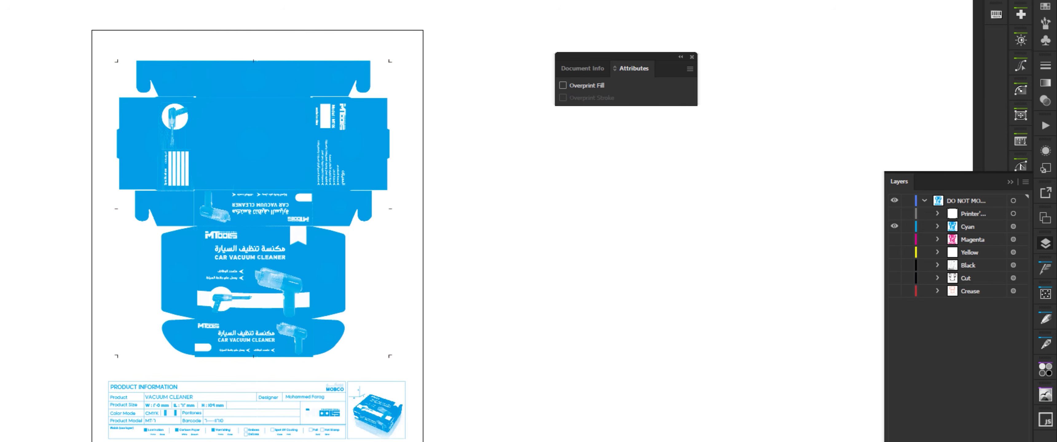
key(ctrl+w)
click(322, 221)
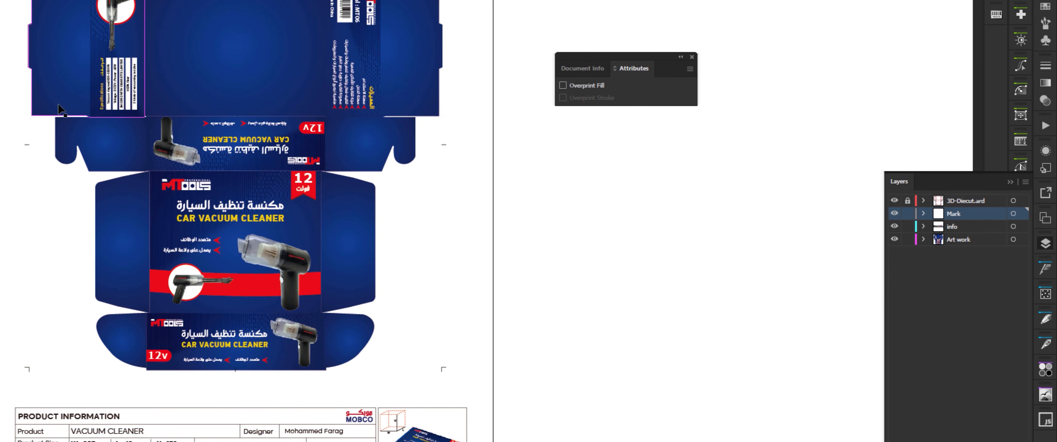
Step: Turn off Overprint Preview in Design.ai and look over the box panels in the normal preview
scroll(102, 121, up, 3)
scroll(103, 121, left, 2)
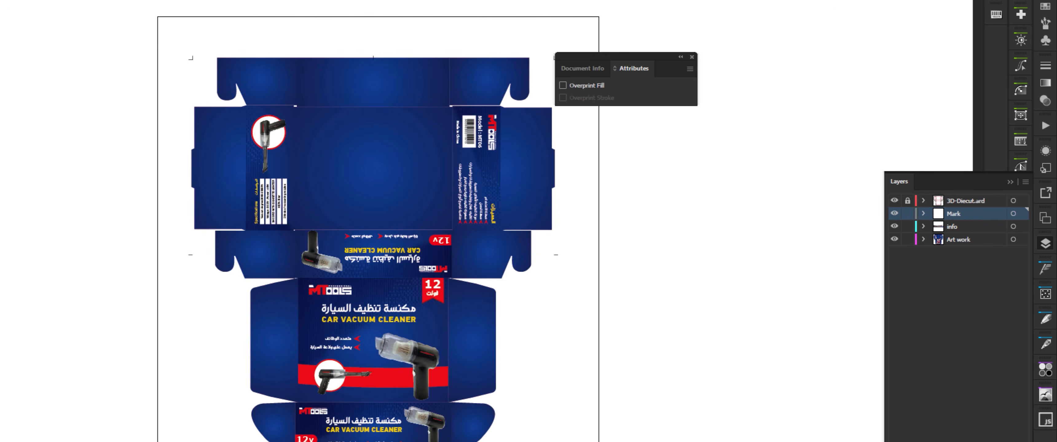
scroll(203, 39, right, 4)
scroll(185, 222, left, 2)
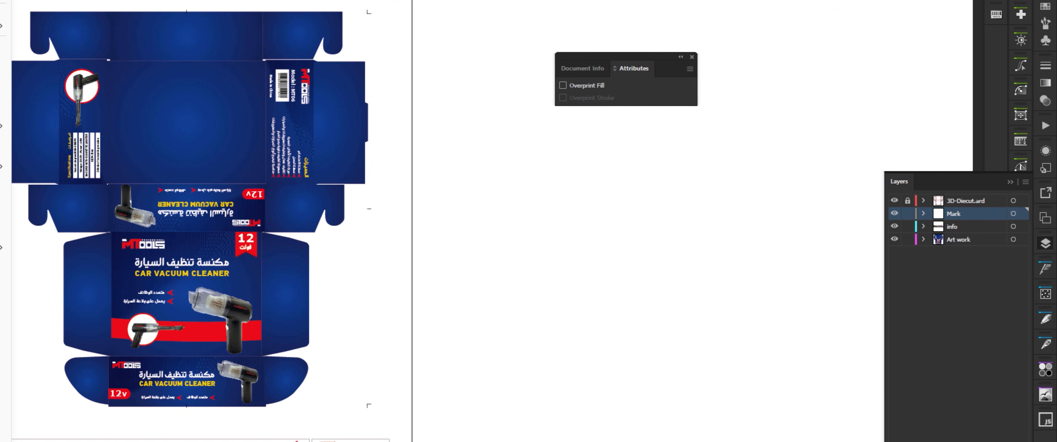
mouse_move(238, 1)
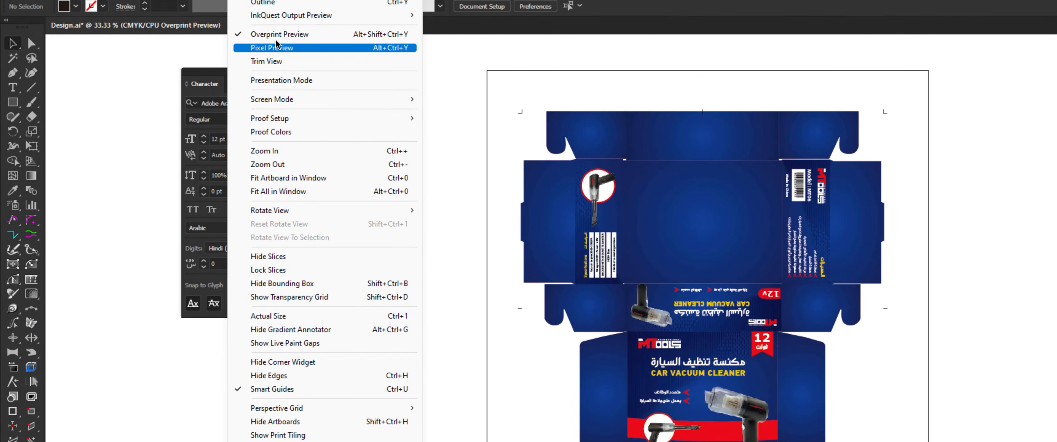
click(292, 32)
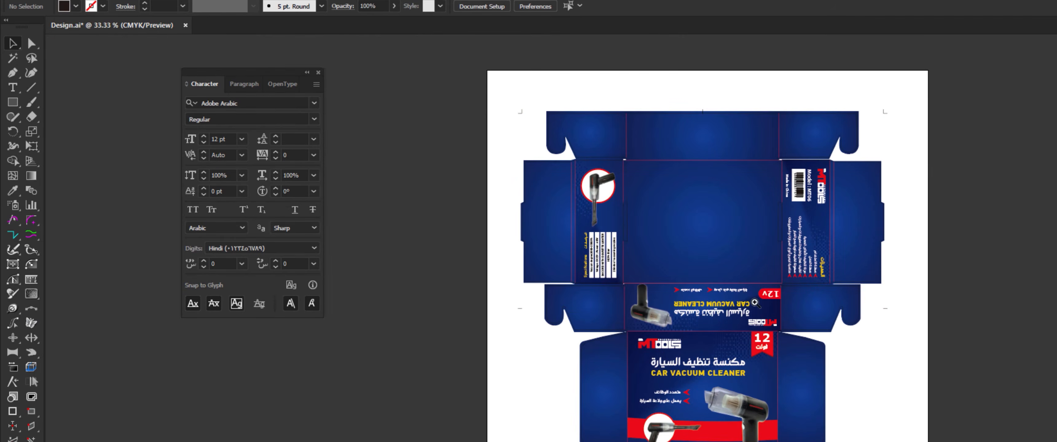
drag(754, 303, 743, 233)
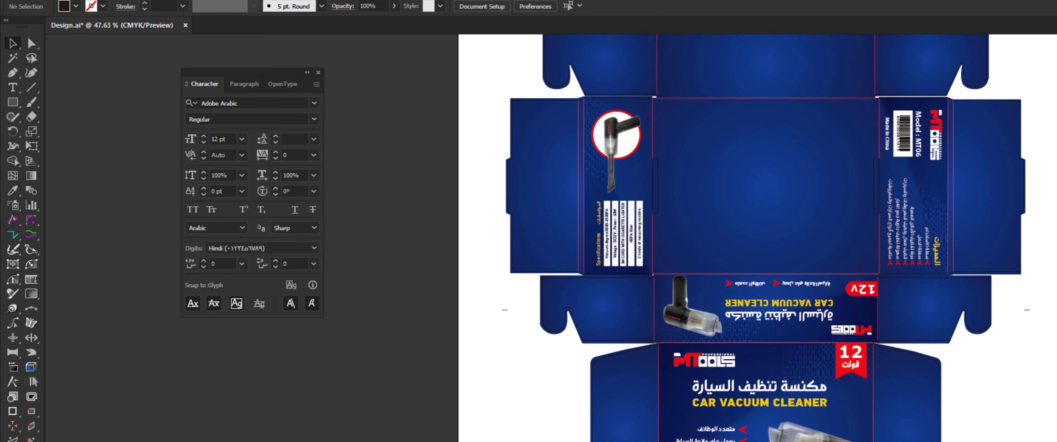
scroll(993, 361, down, 5)
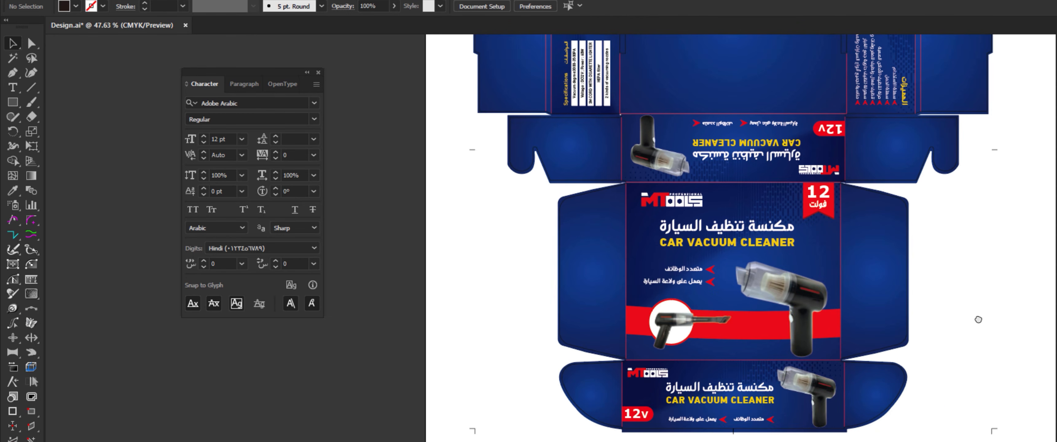
Step: Close the VectorFirstAid document check and view the whole dieline with its product information table
scroll(1010, 302, up, 2)
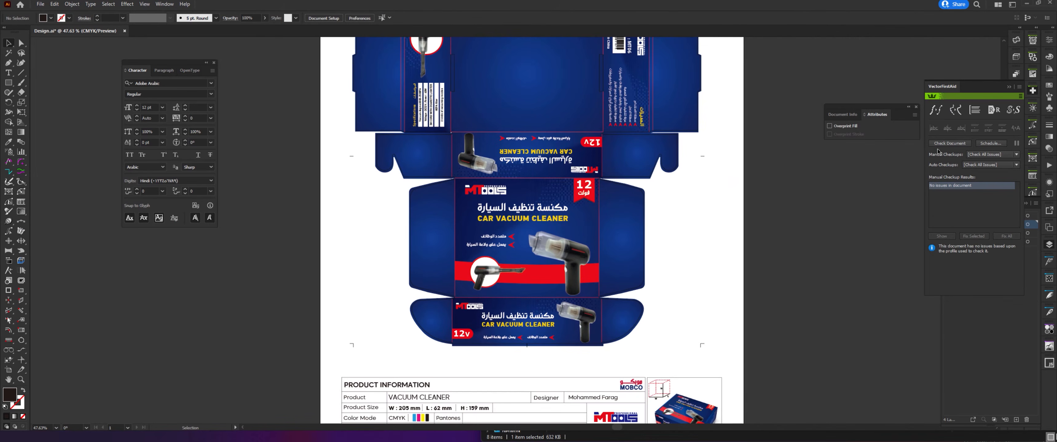
click(1010, 87)
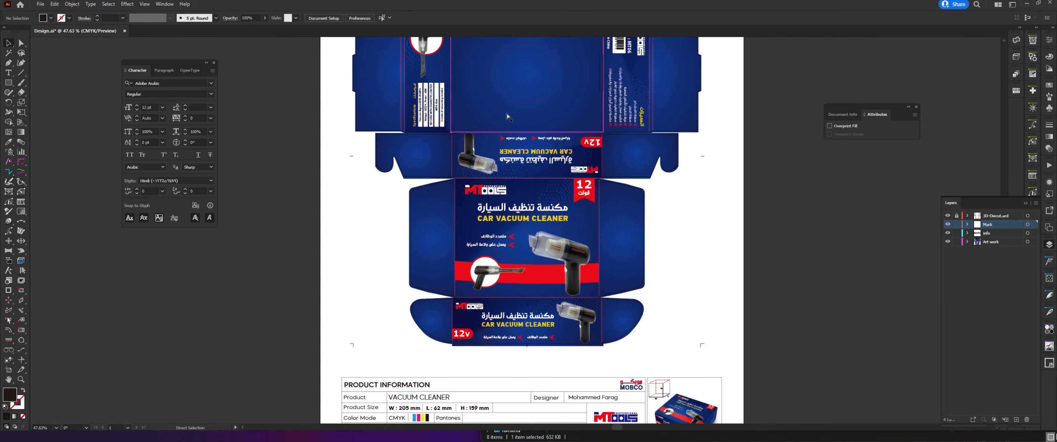
scroll(481, 97, down, 2)
scroll(484, 115, up, 4)
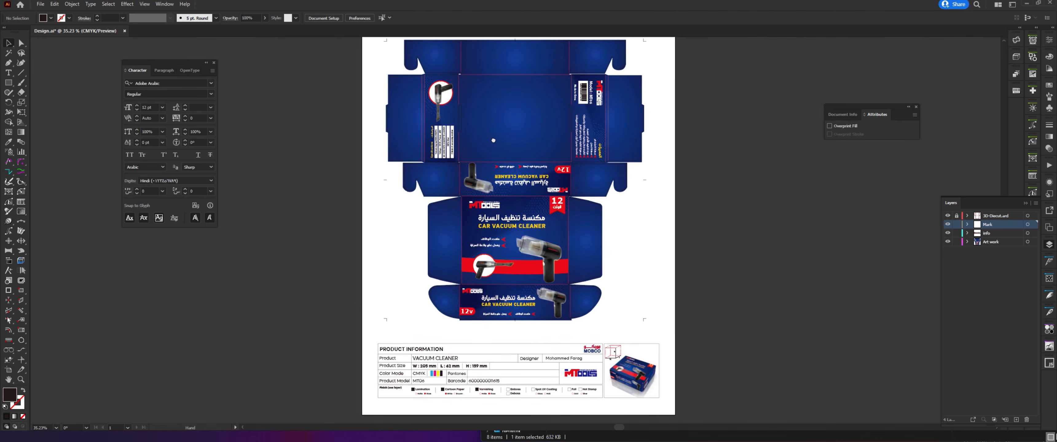
scroll(490, 141, down, 1)
drag(529, 154, 493, 82)
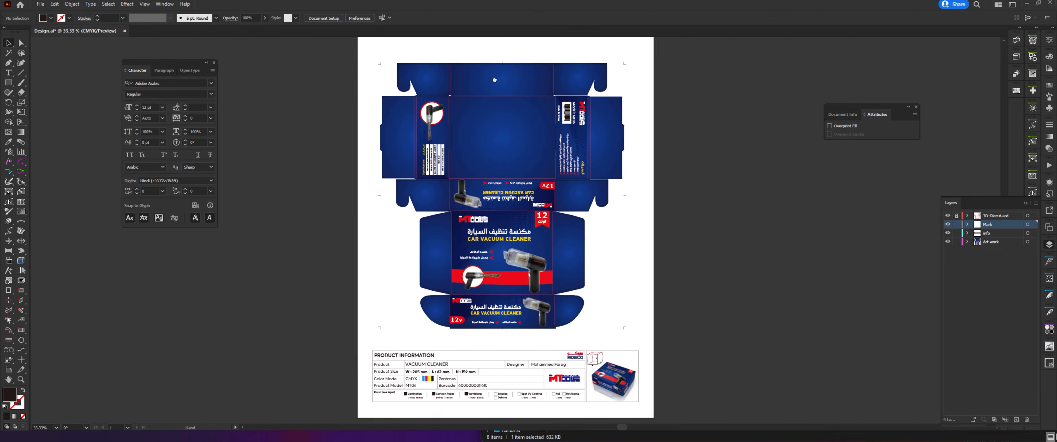